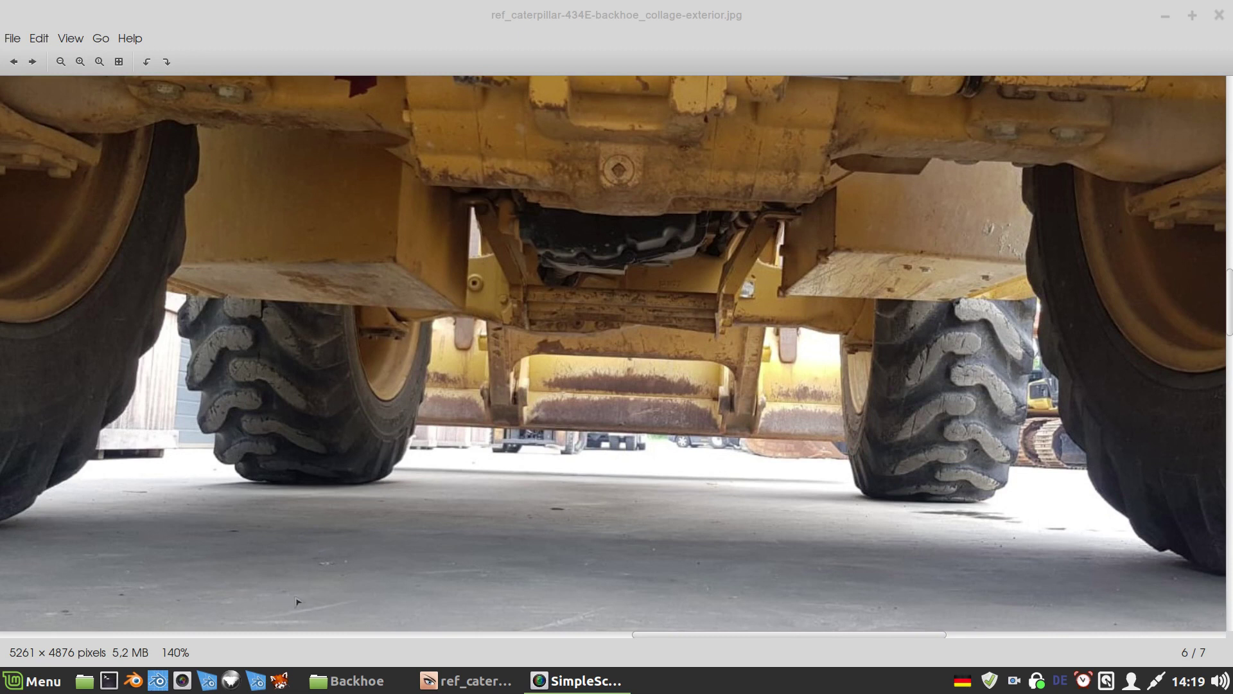
Step: Launch Blender from the taskbar while the backhoe tyre reference photo is open in Xviewer
left_click(257, 685)
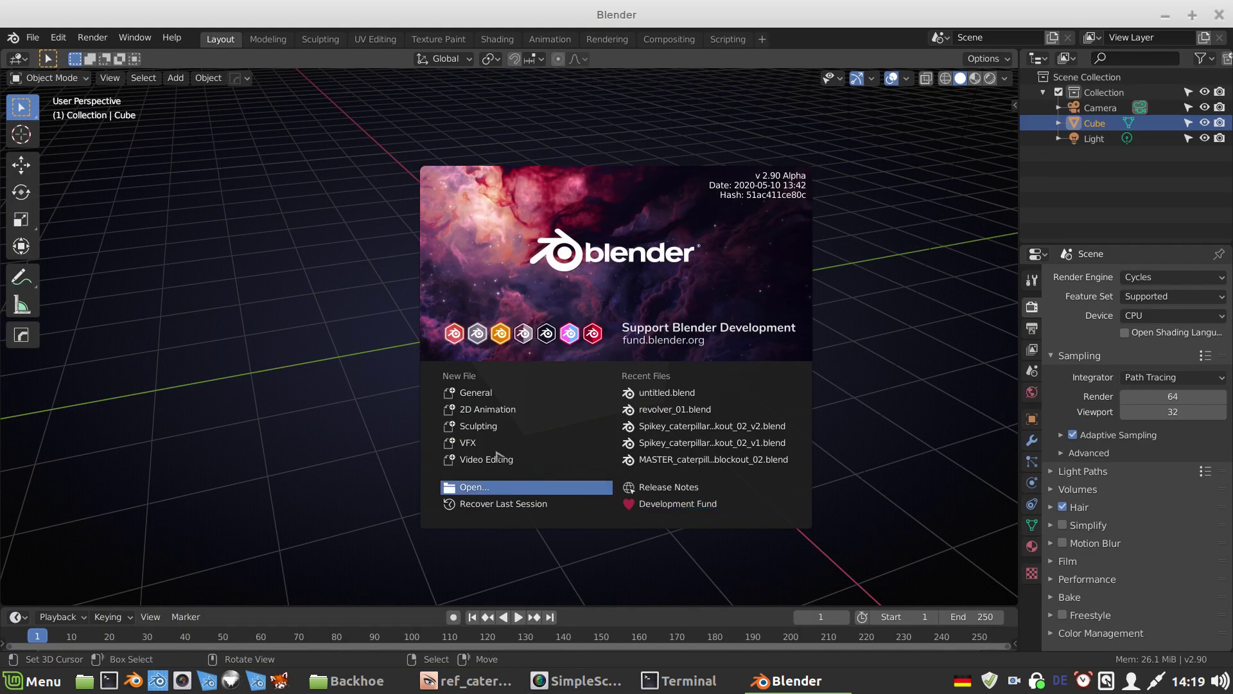
Step: Dismiss the splash screen and move the default cube up 1 m along Z in front view
left_click(186, 355)
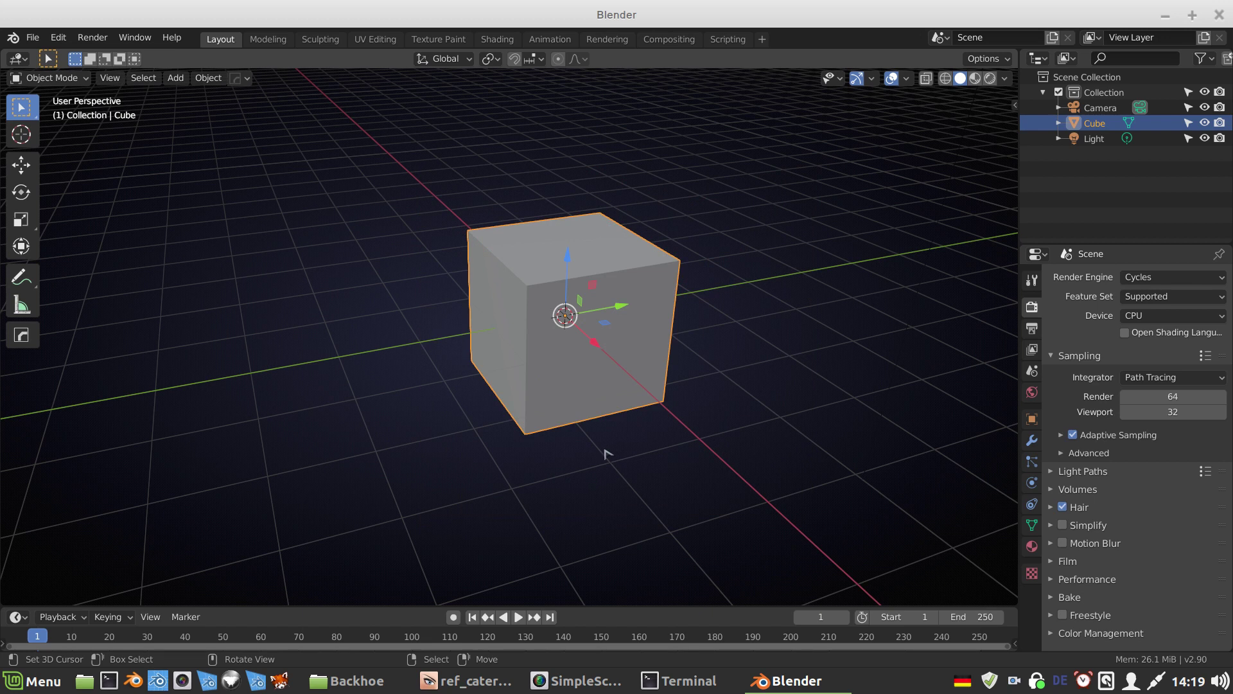
key("KP_1")
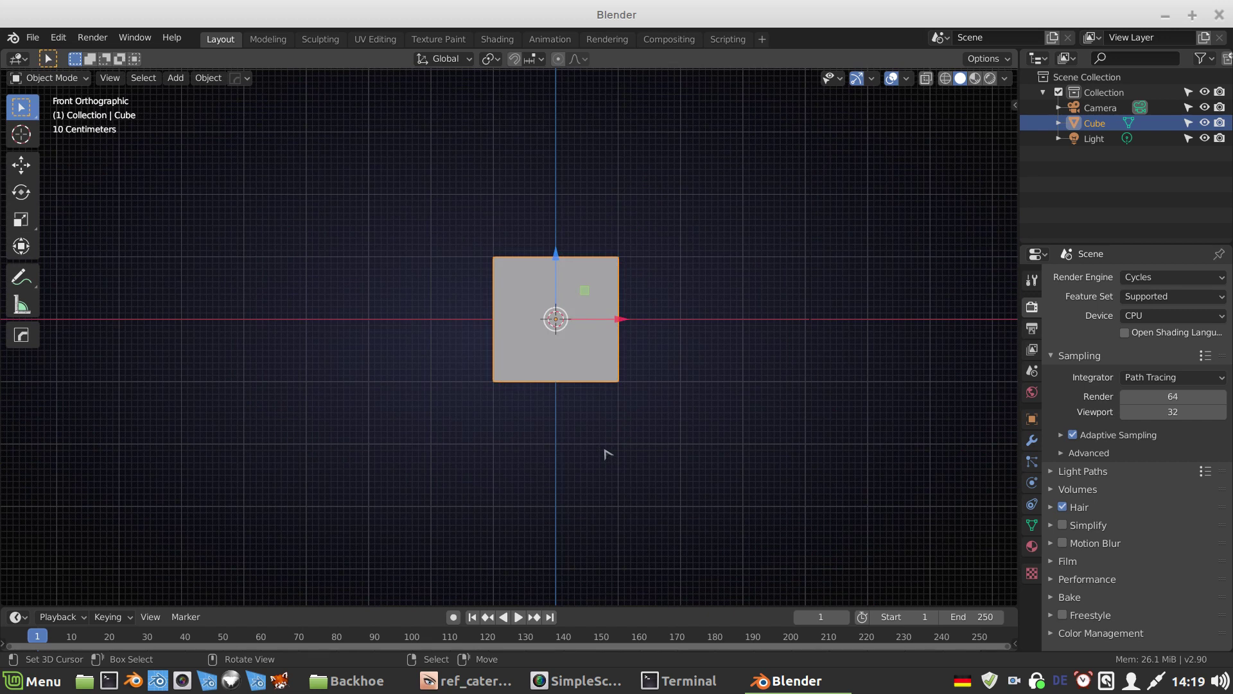
type("g")
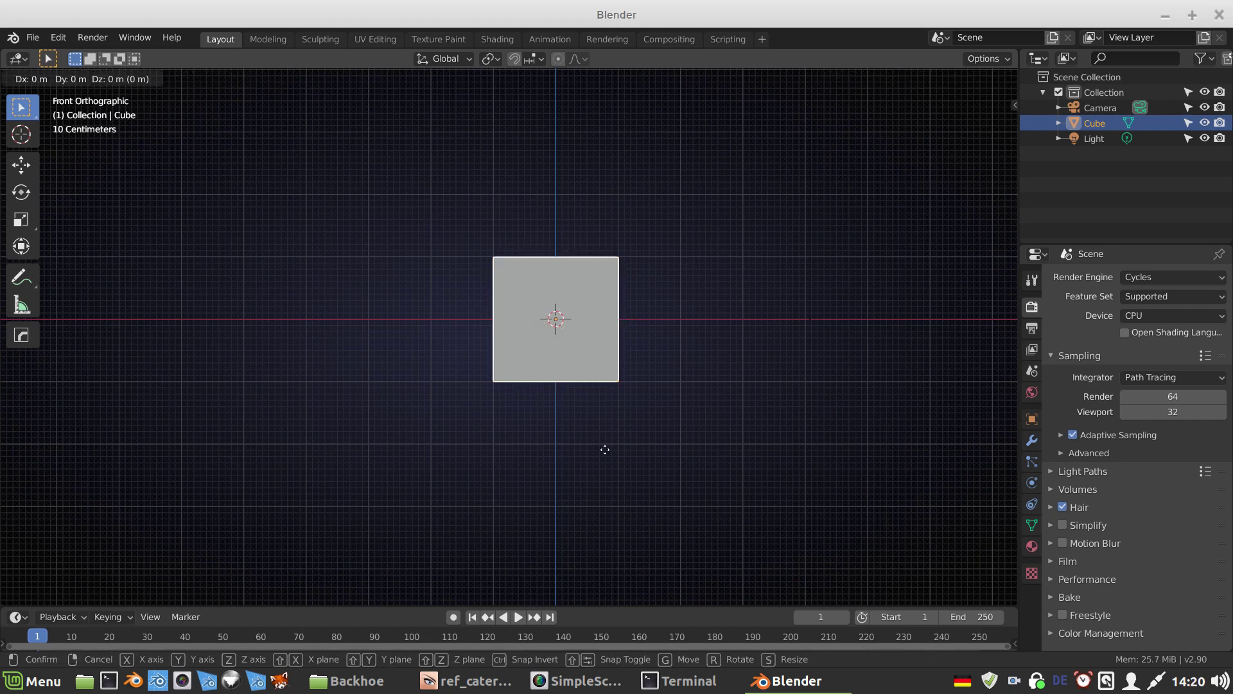
type("z1")
key("Return")
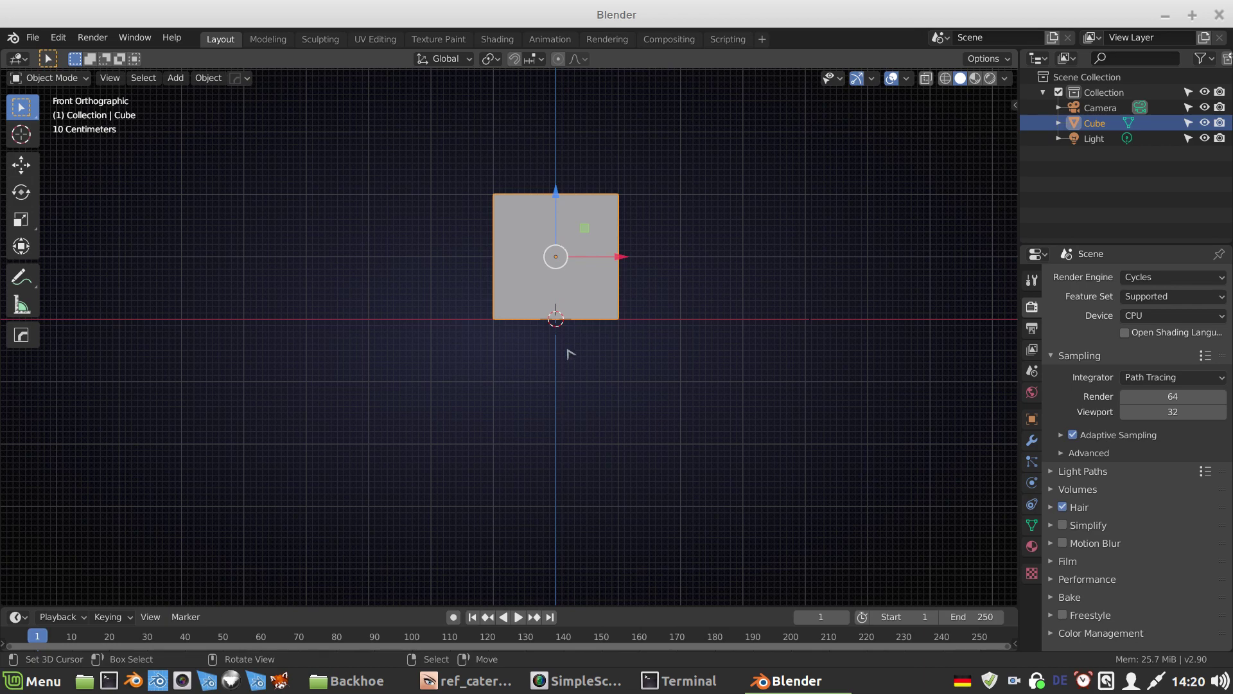
middle_click_drag(611, 366, 633, 432)
scroll(634, 432, "down", 4)
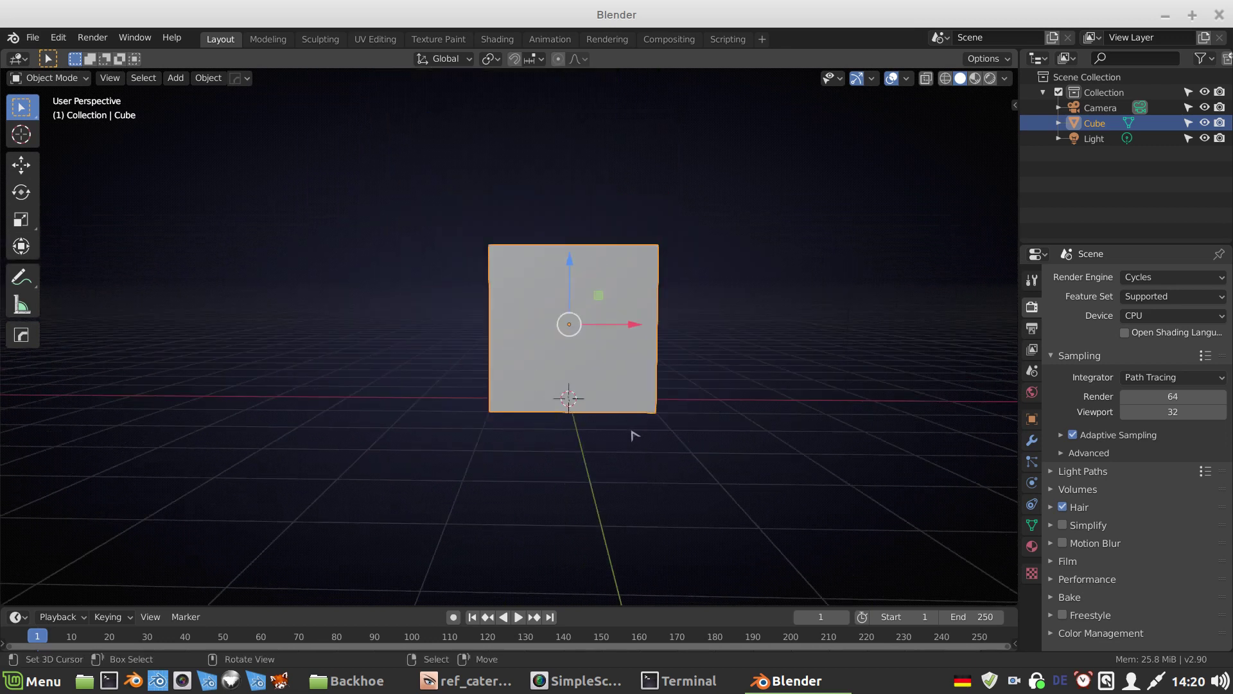
Step: In Edit Mode face select, delete the cube's top and right faces
key("Tab")
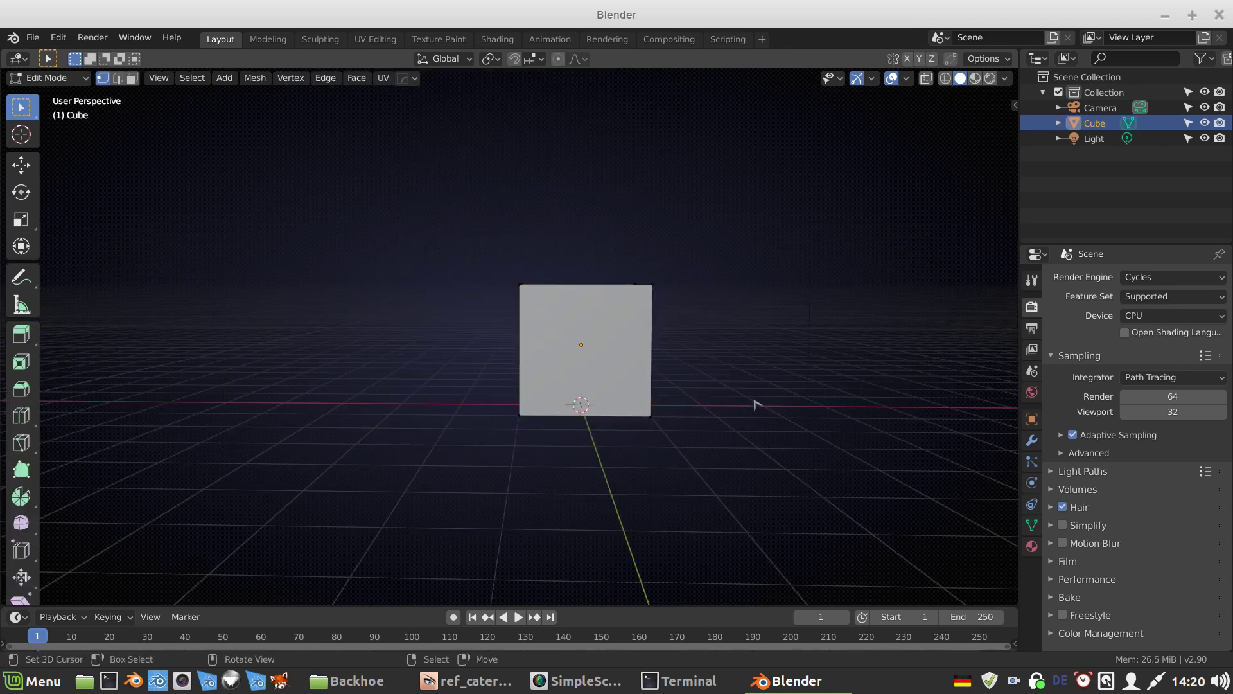
middle_click_drag(461, 408, 485, 486)
scroll(322, 295, "up", 5)
left_click(132, 78)
scroll(350, 318, "down", 3)
left_click(587, 432)
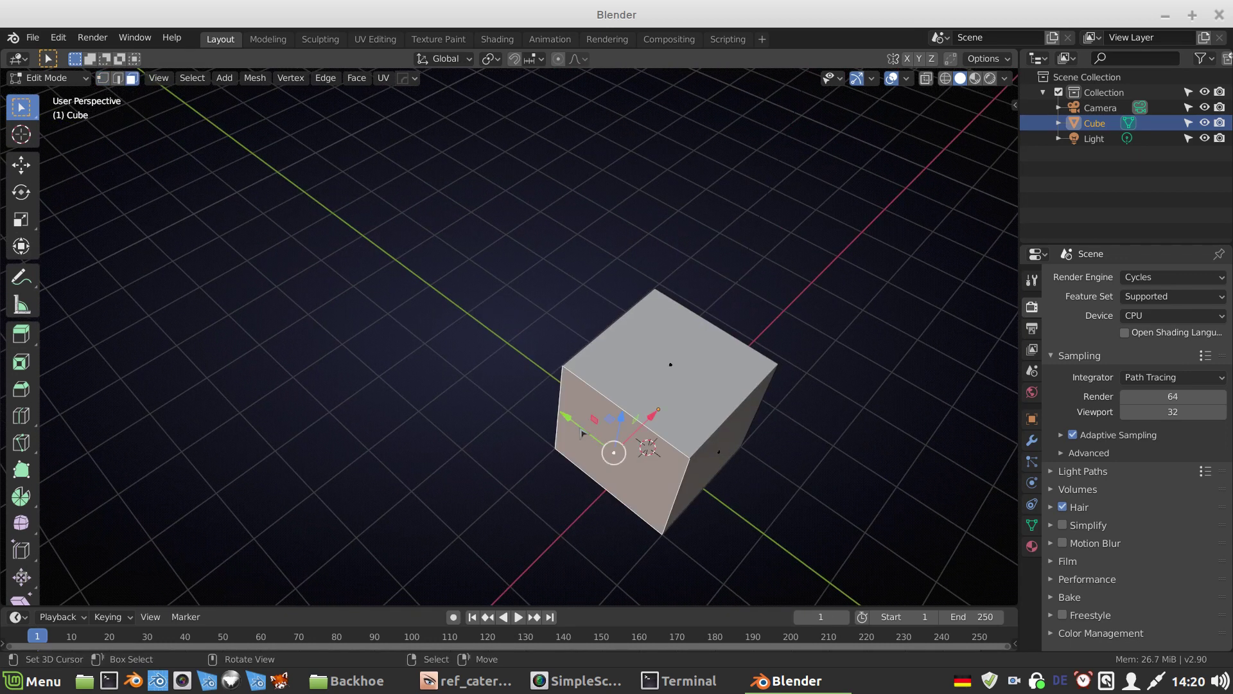
left_click(652, 389)
middle_click_drag(833, 394, 706, 482)
left_click(707, 481, "shift")
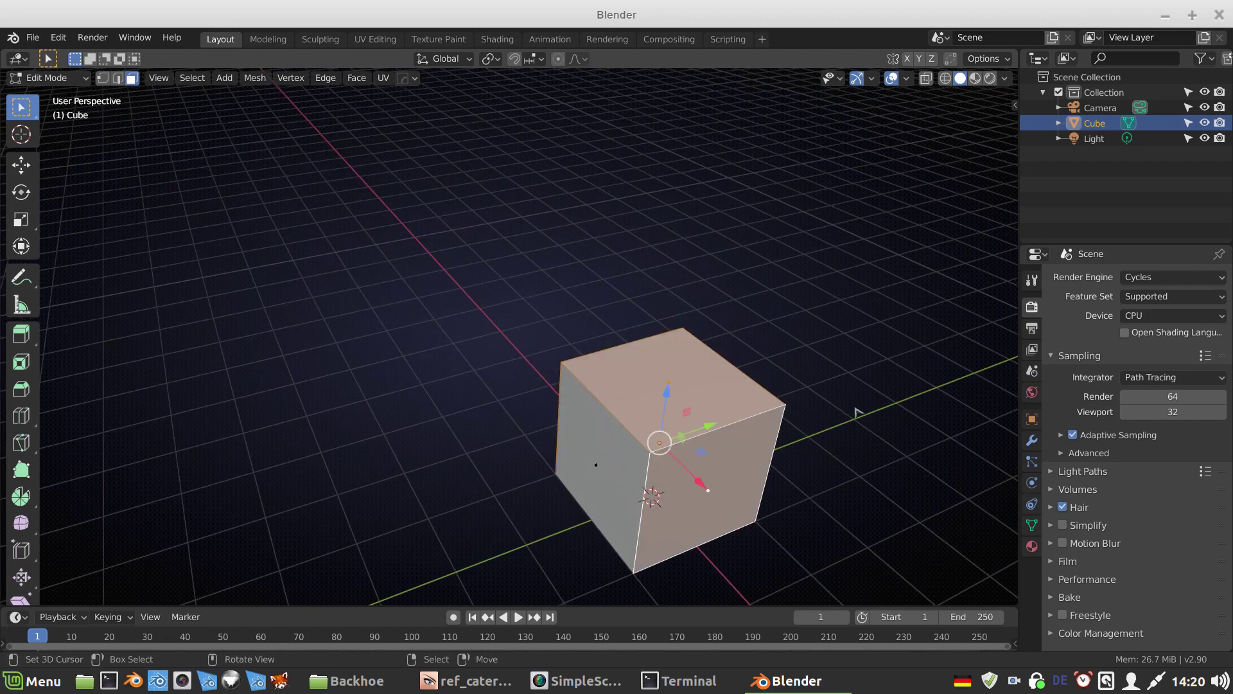
key("x")
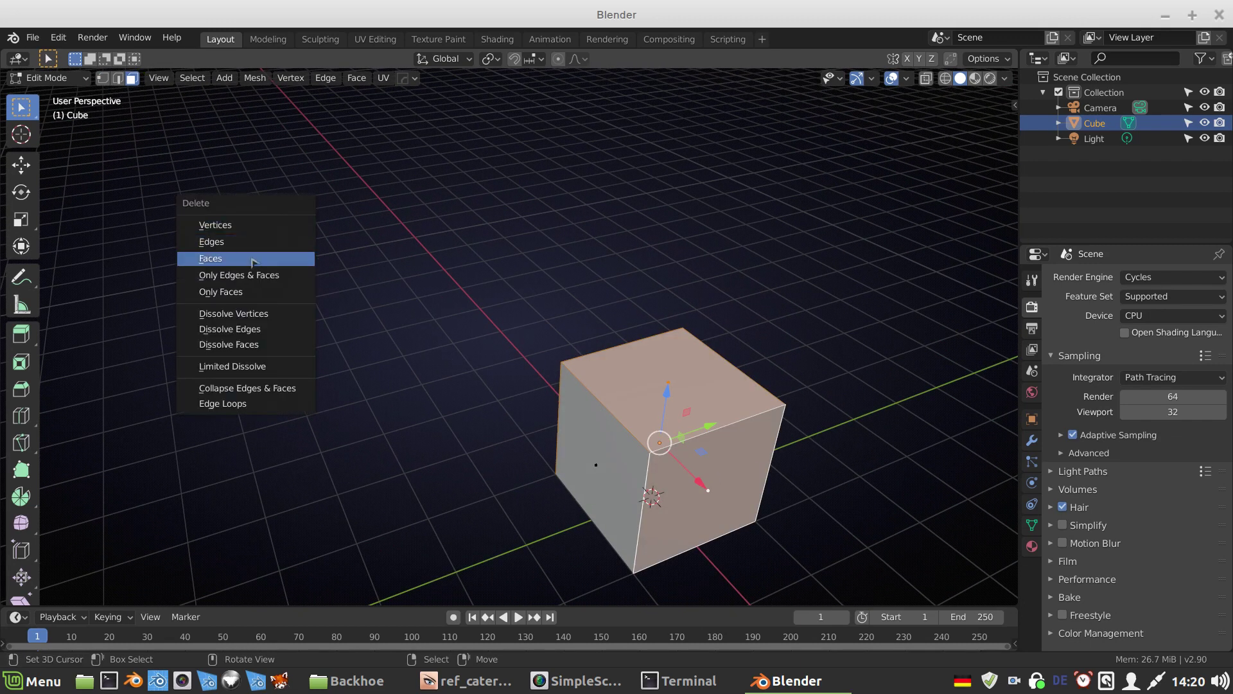
left_click(257, 258)
Step: Add three evenly spaced, unslid loop cuts across the open shell's bottom face
middle_click_drag(492, 491, 677, 498)
middle_click_drag(595, 525, 696, 294)
key("ctrl+r")
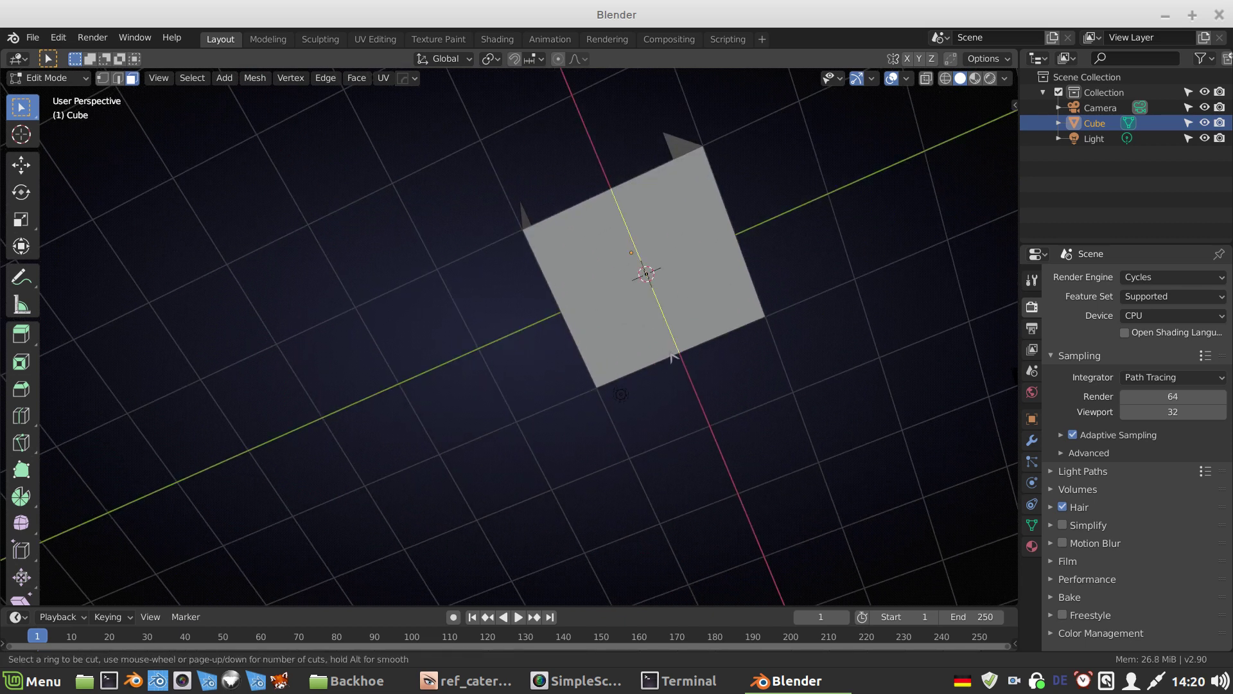
key("3")
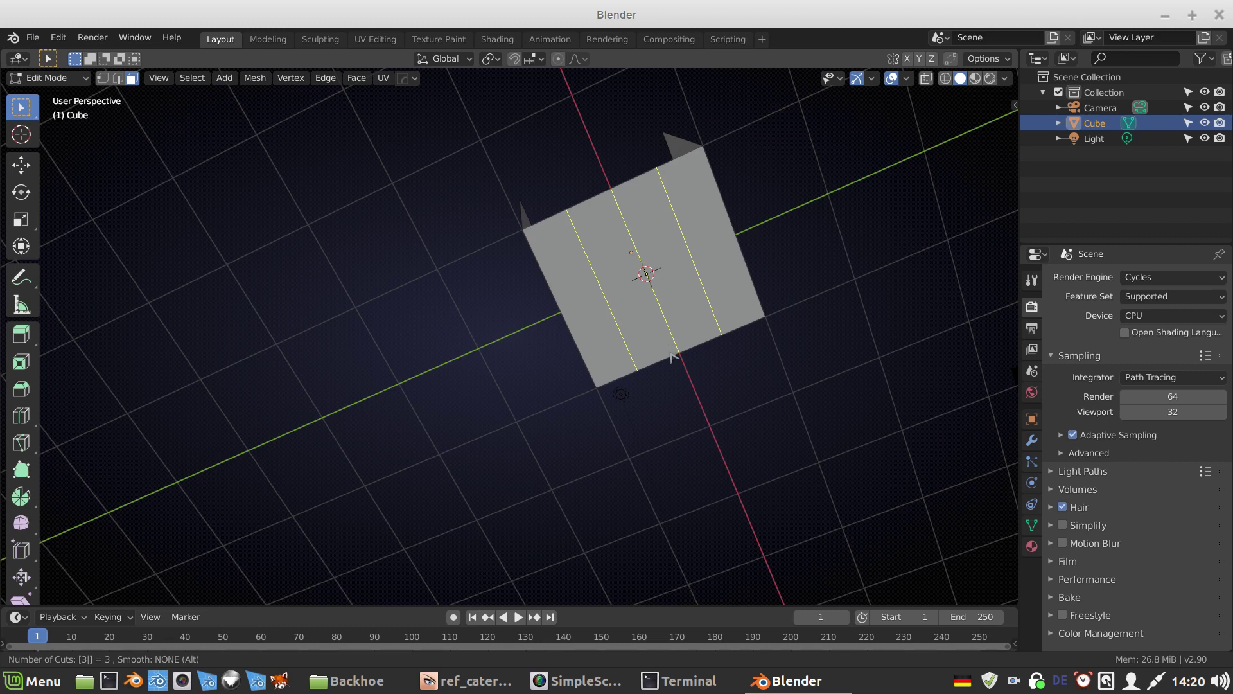
scroll(672, 357, "up", 1)
left_click(672, 358)
right_click(672, 358)
mouse_move(629, 376)
middle_mouse_down()
mouse_move(591, 408)
mouse_move(626, 390)
middle_mouse_up()
Step: Scale the whole mesh to twice its width along X
key("a")
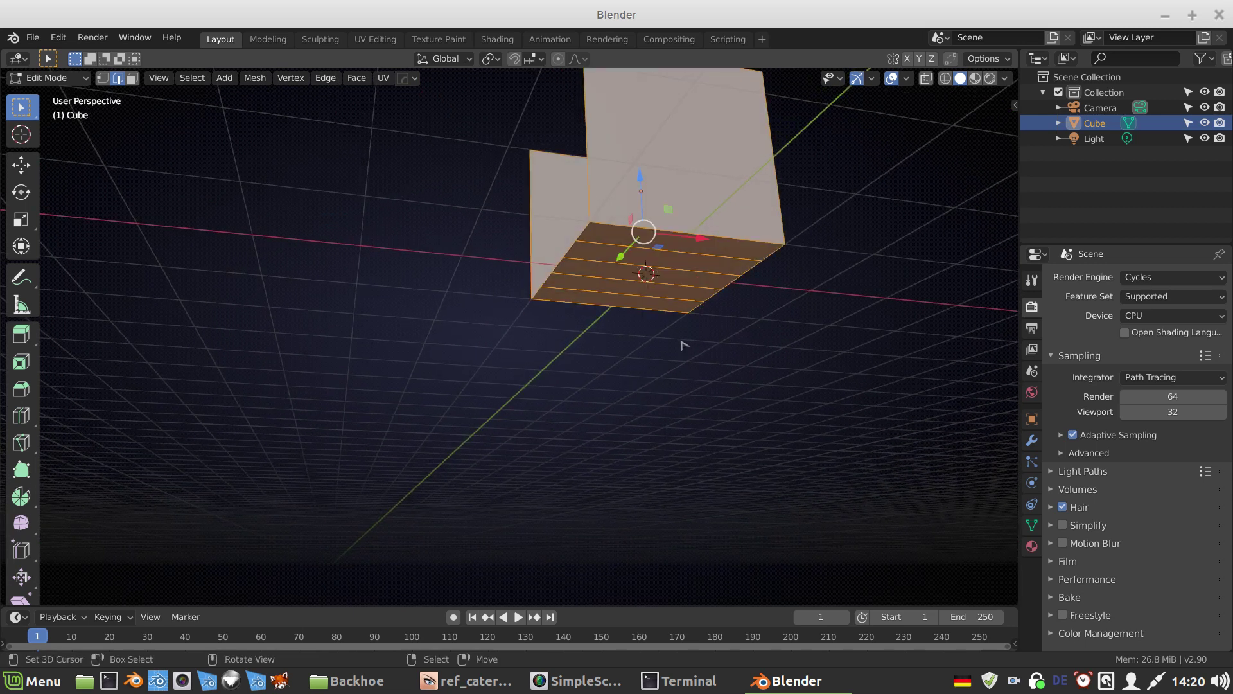
key("s")
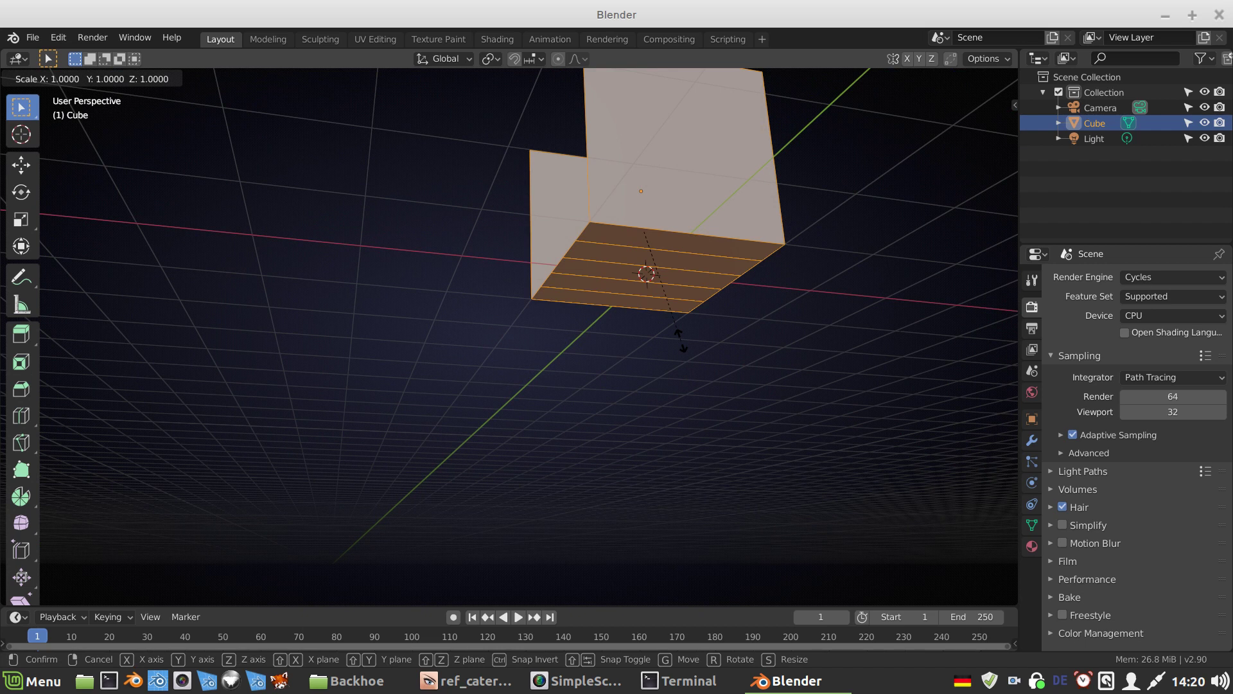
type("x")
type("2")
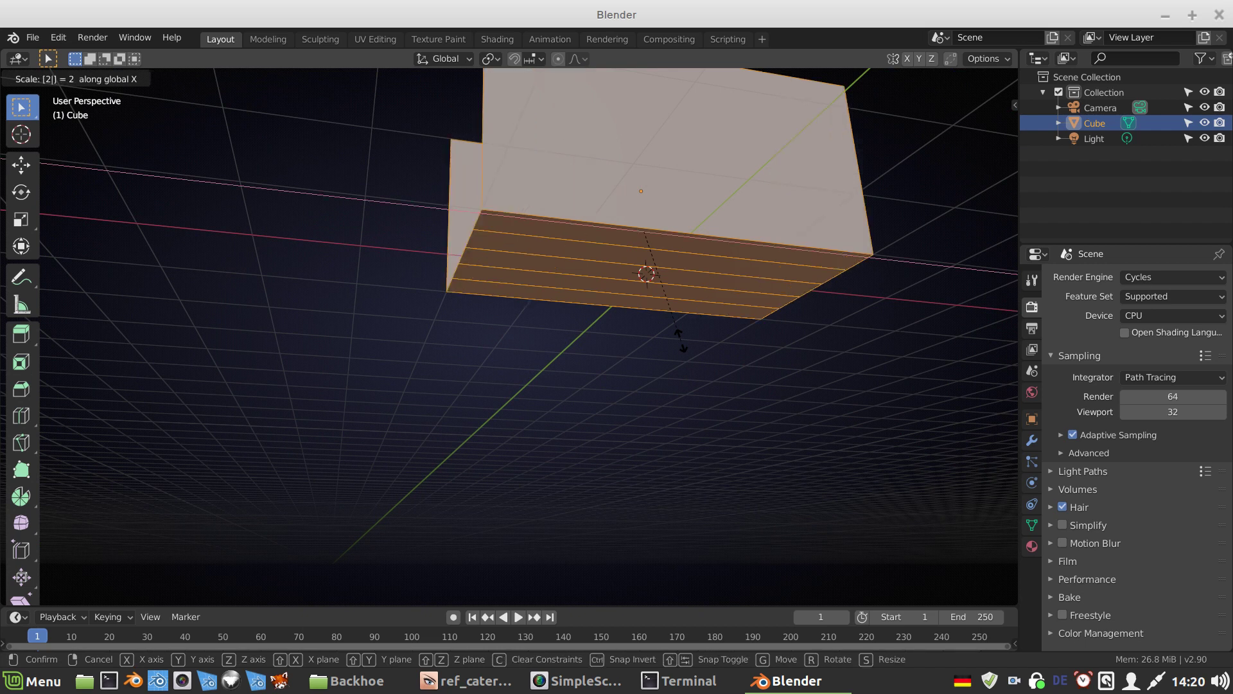
key("Return")
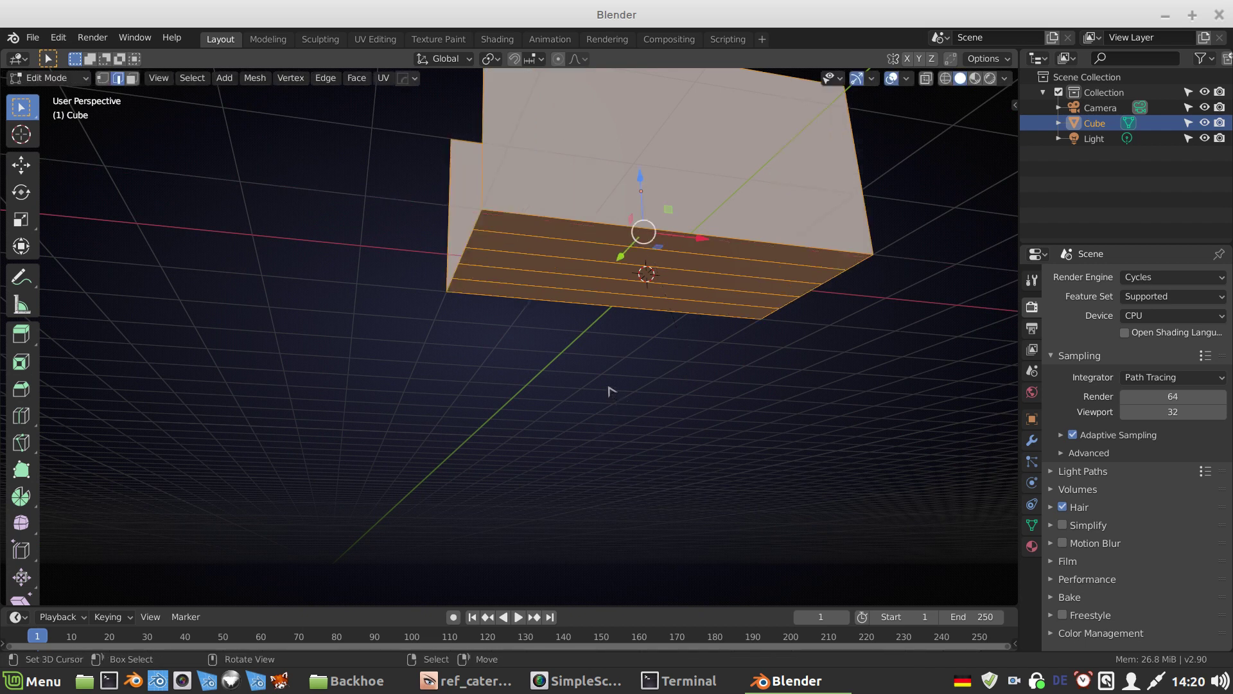
Step: Add seven perpendicular loop cuts, turning the face into a grid, and return to face select
middle_click_drag(629, 390, 515, 337)
scroll(516, 337, "down", 2)
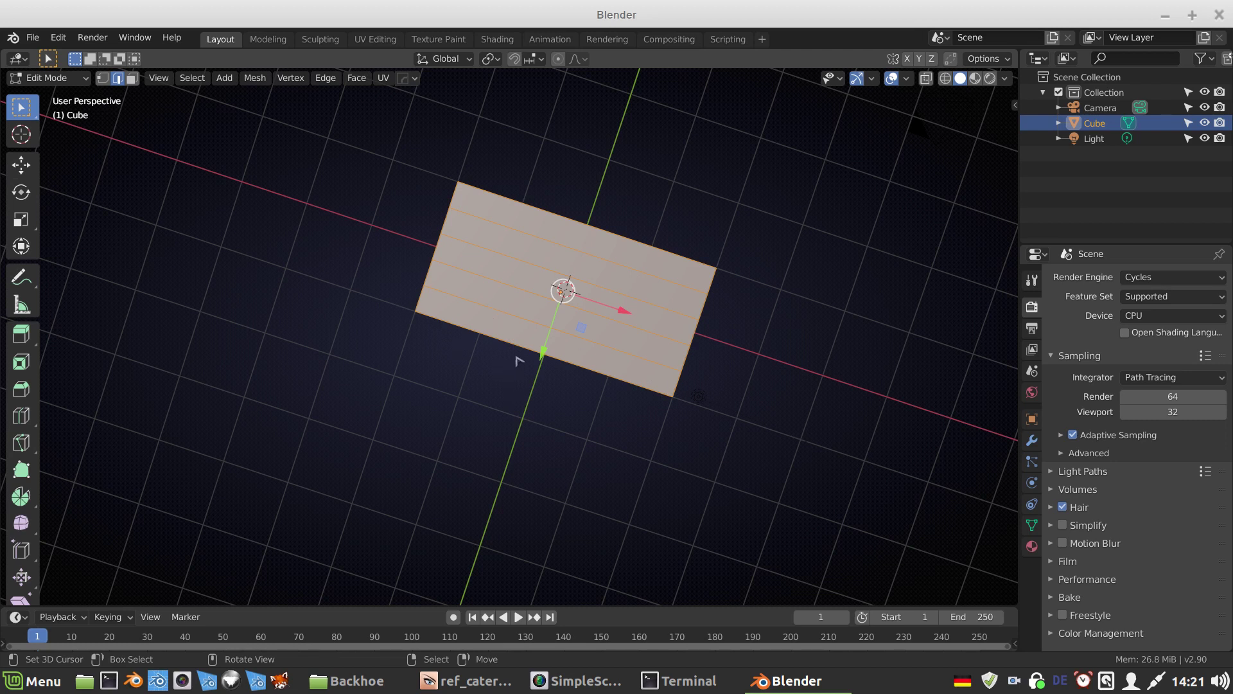
key("r")
right_click(525, 337)
key("ctrl+r")
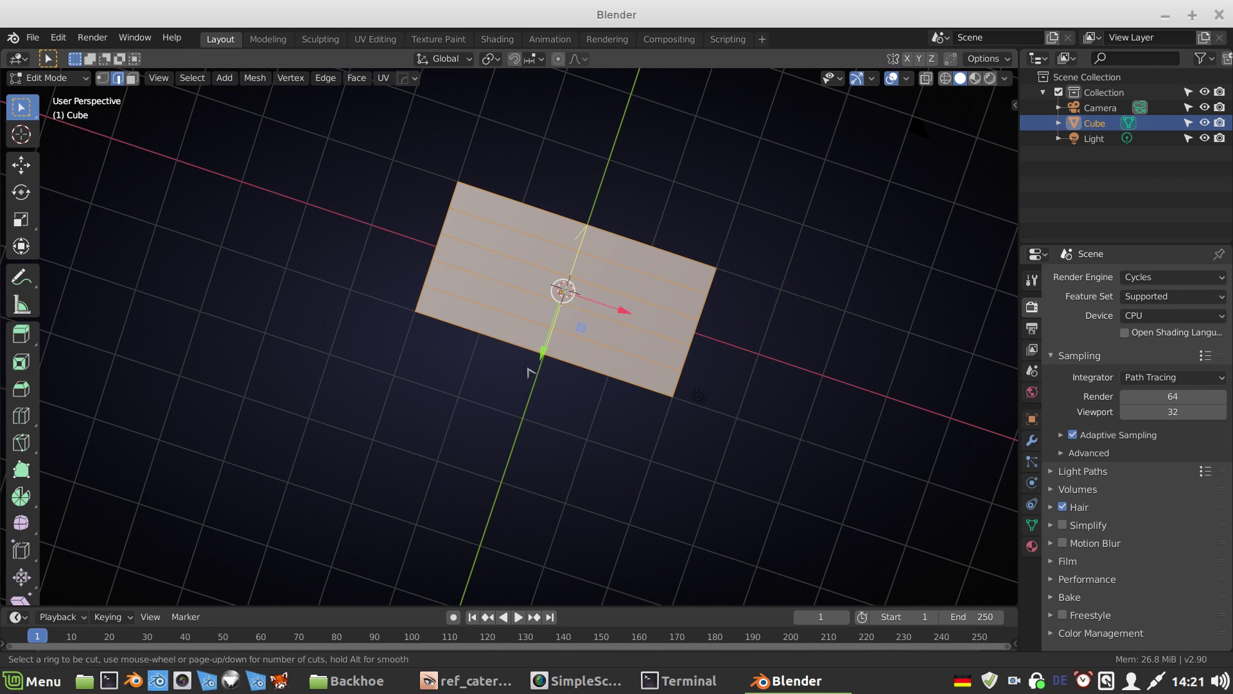
key("7")
left_click(531, 373)
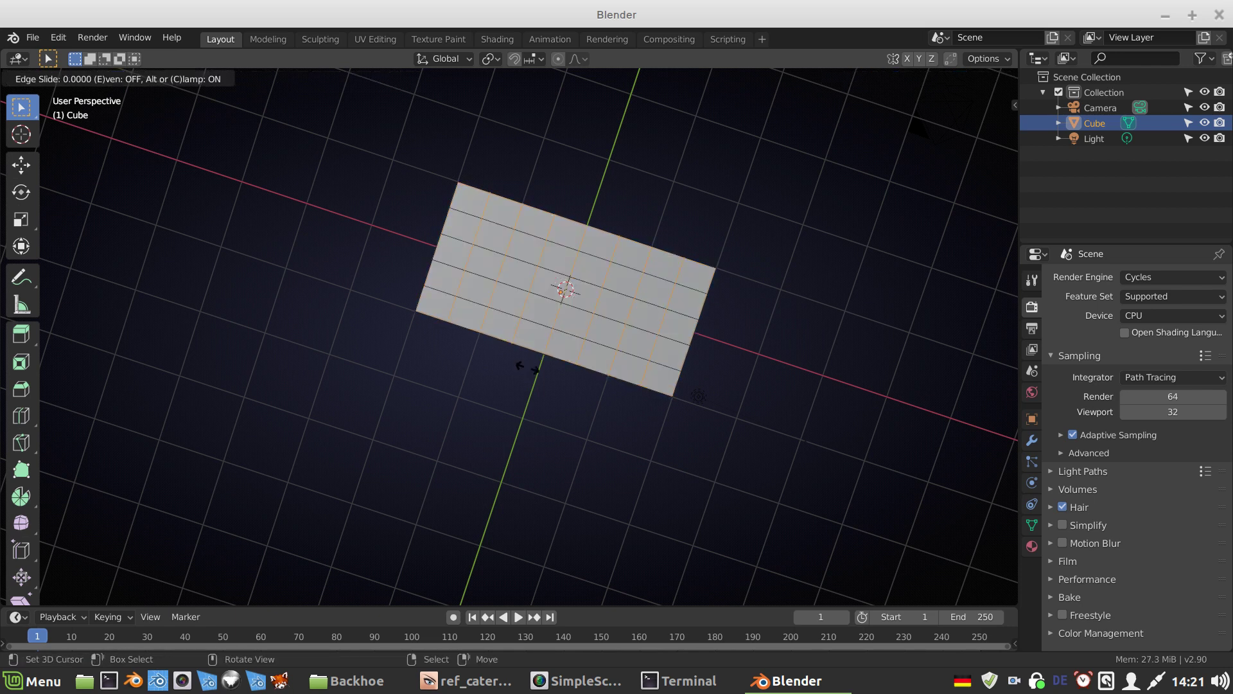
right_click(527, 368)
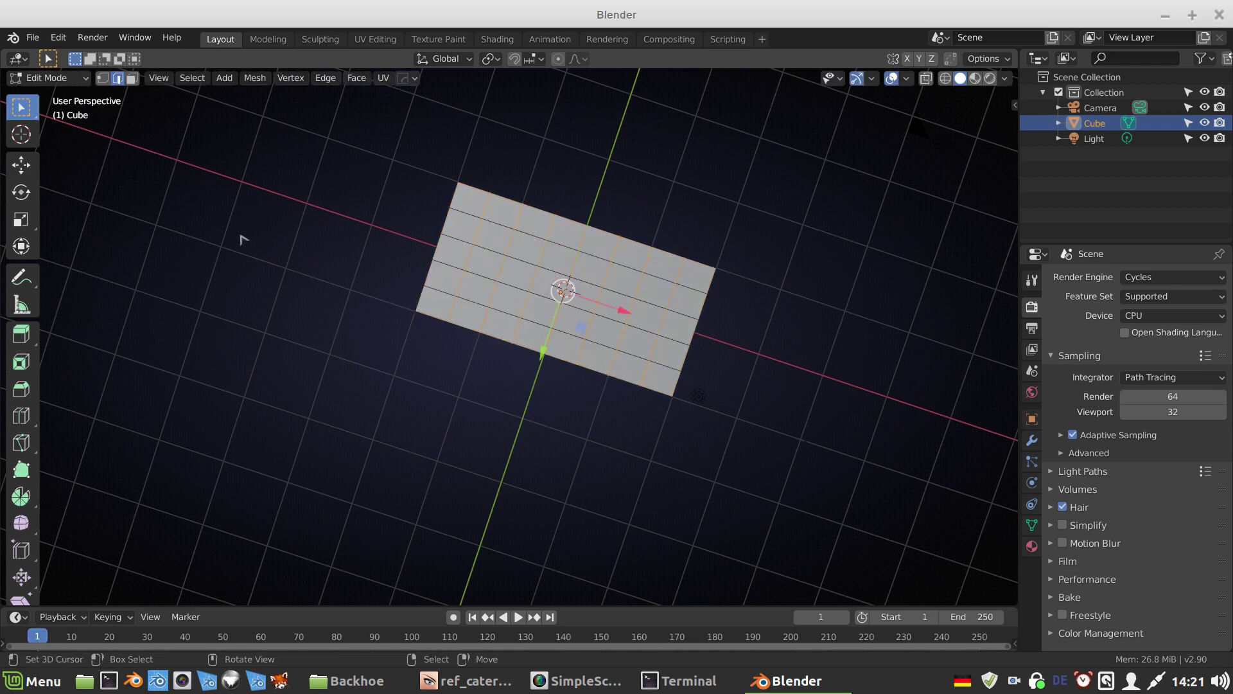
left_click(132, 77)
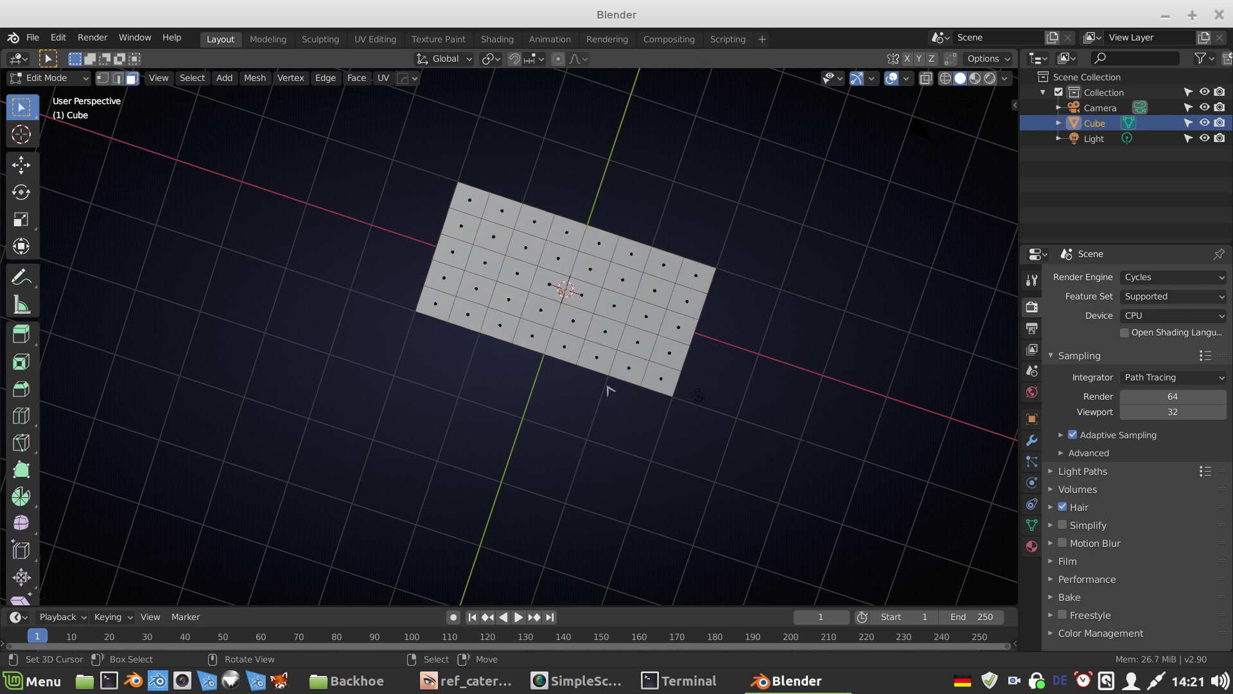
Step: In bottom view, shift the middle row of faces 0.5 m along X
key("ctrl+KP_7")
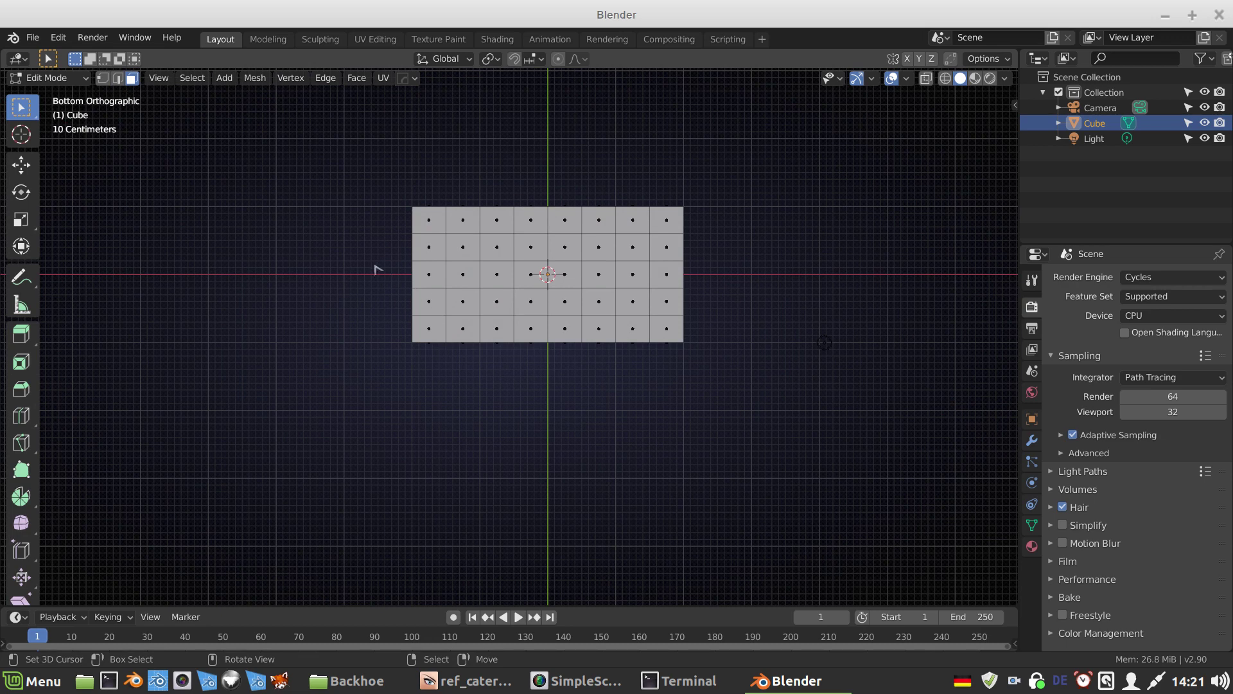
left_click_drag(377, 268, 686, 282)
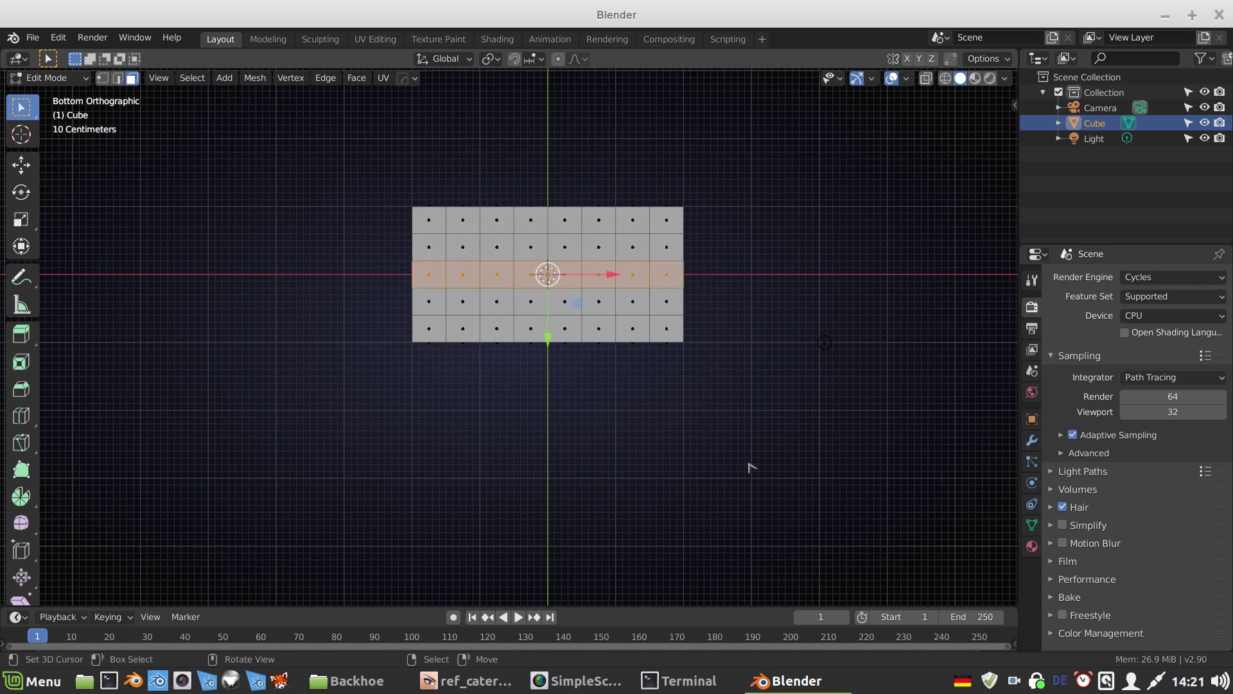
key("g")
key("x")
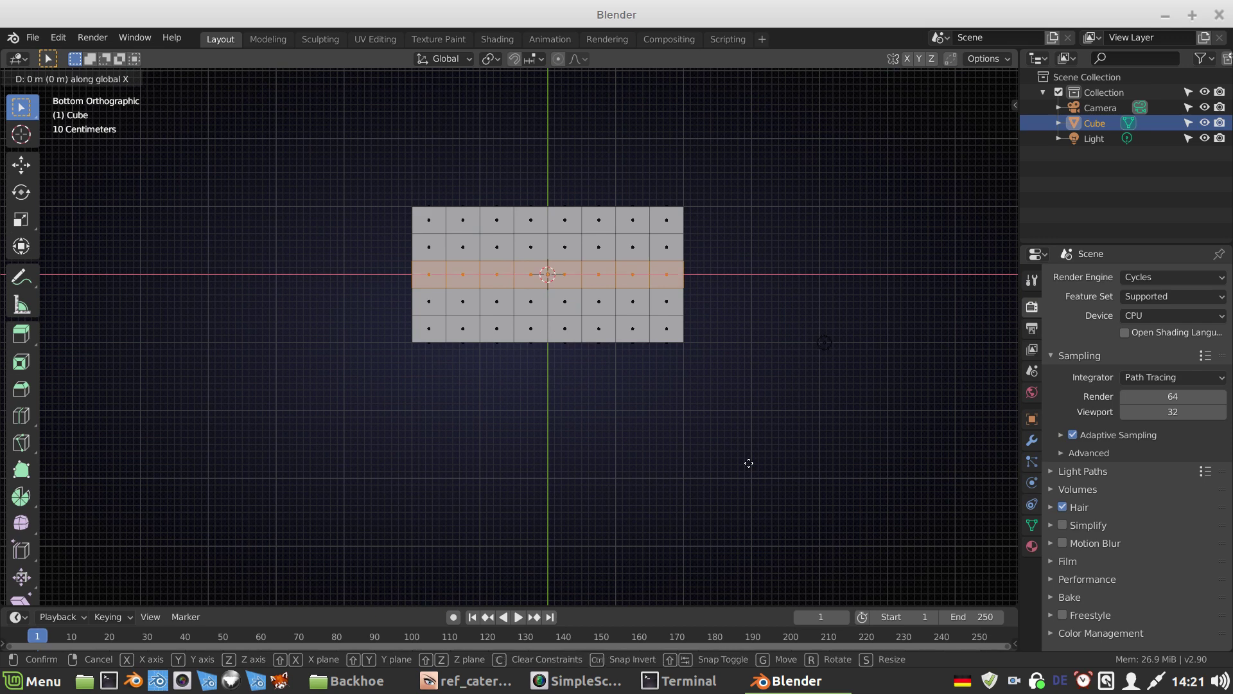
type(".5")
key("Return")
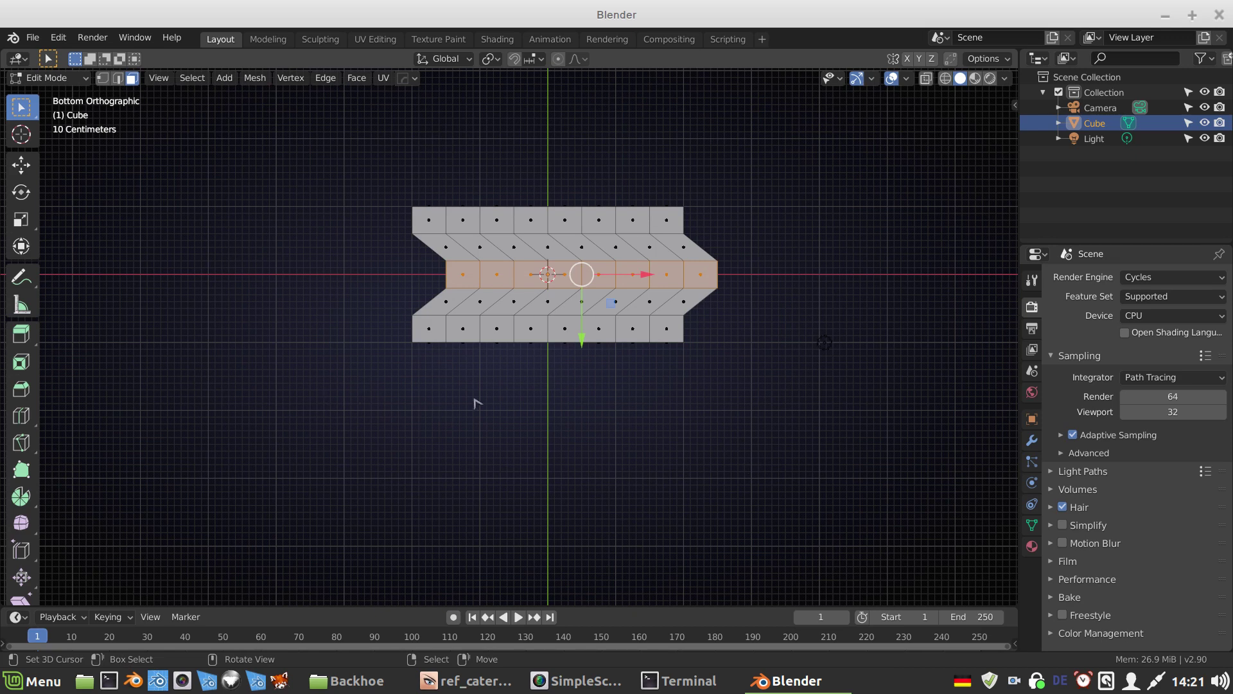
middle_click_drag(487, 382, 490, 435, "shift")
scroll(490, 432, "up", 3)
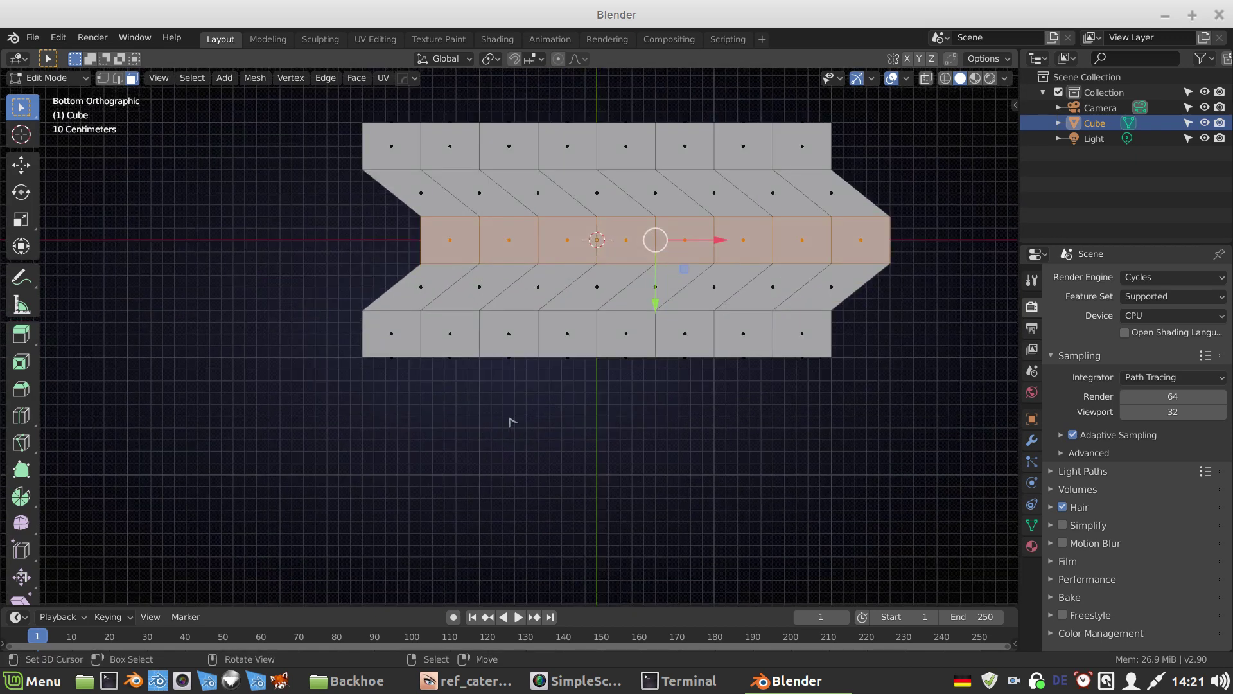
scroll(511, 422, "down", 1)
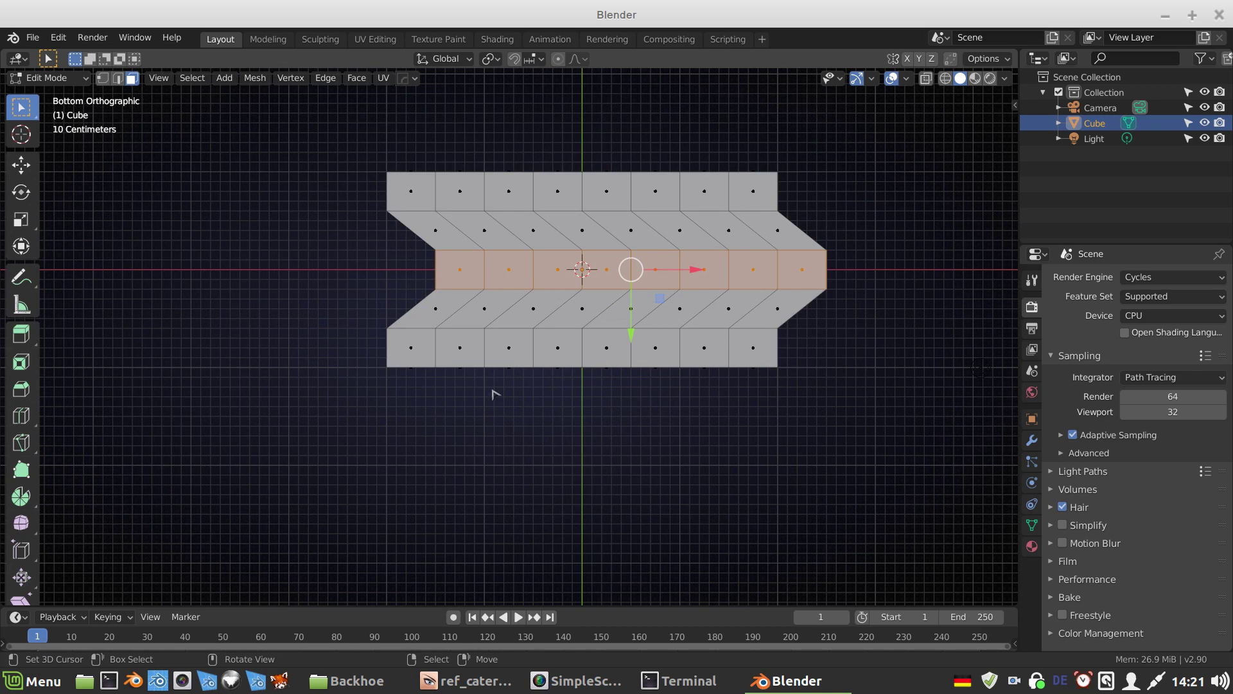
scroll(280, 257, "up", 1)
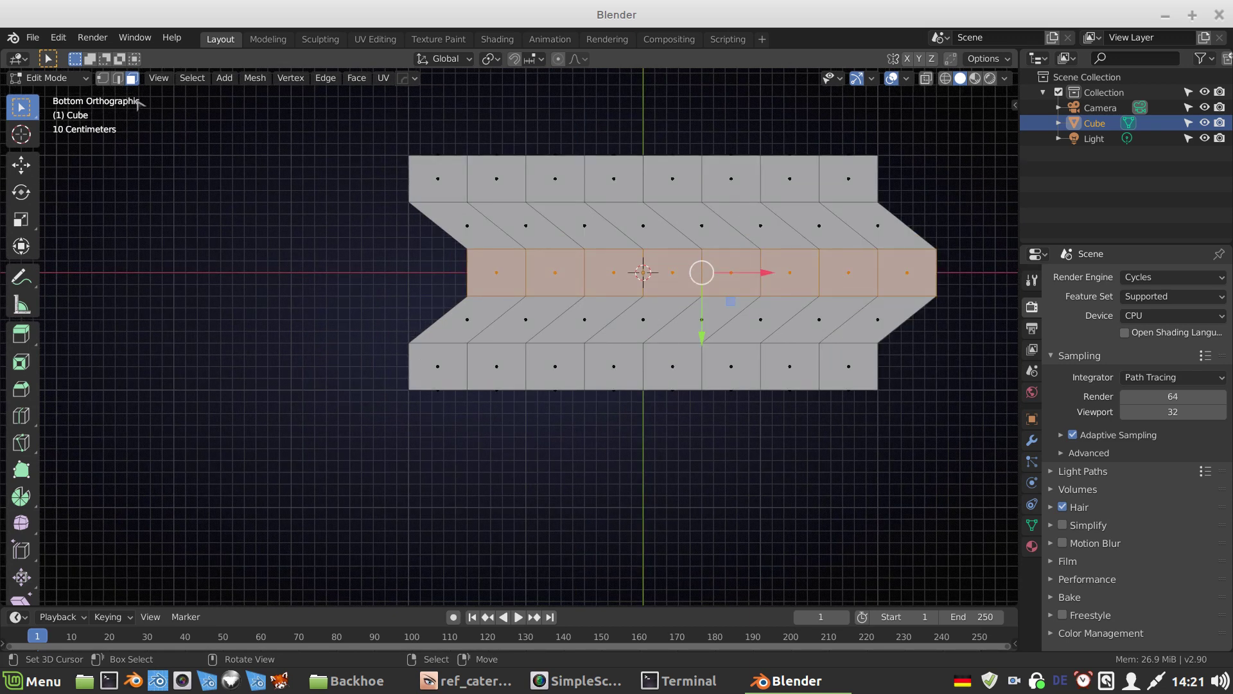
Step: Select a zig-zag chain of faces running across the top, slanted and middle rows
left_click(440, 180)
left_click(478, 243, "shift")
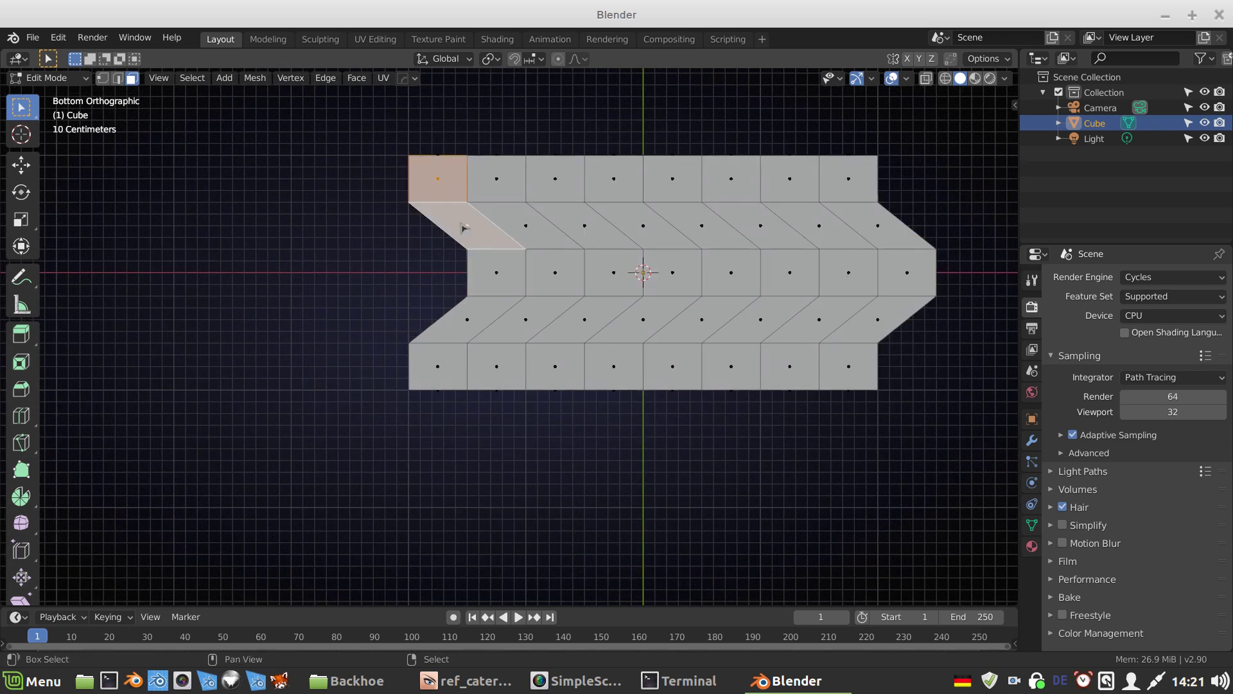
left_click(495, 270, "shift")
left_click(607, 267, "shift")
left_click(587, 225, "shift")
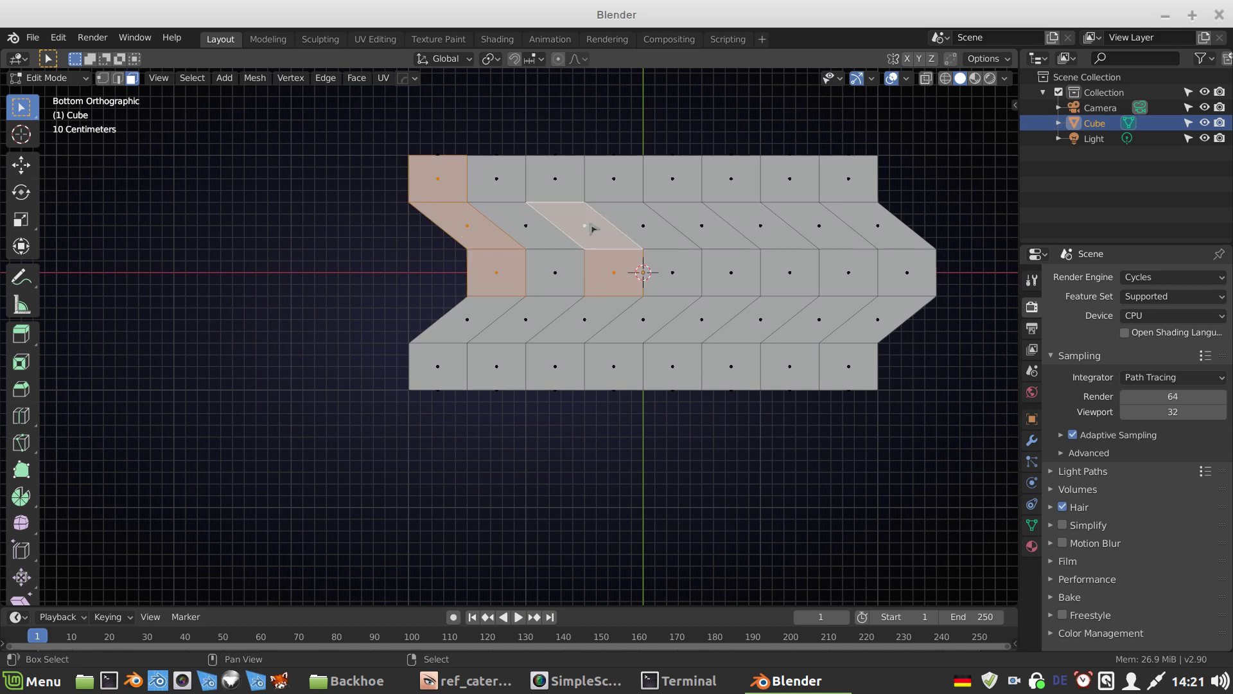
left_click(572, 196, "shift")
left_click(676, 179, "shift")
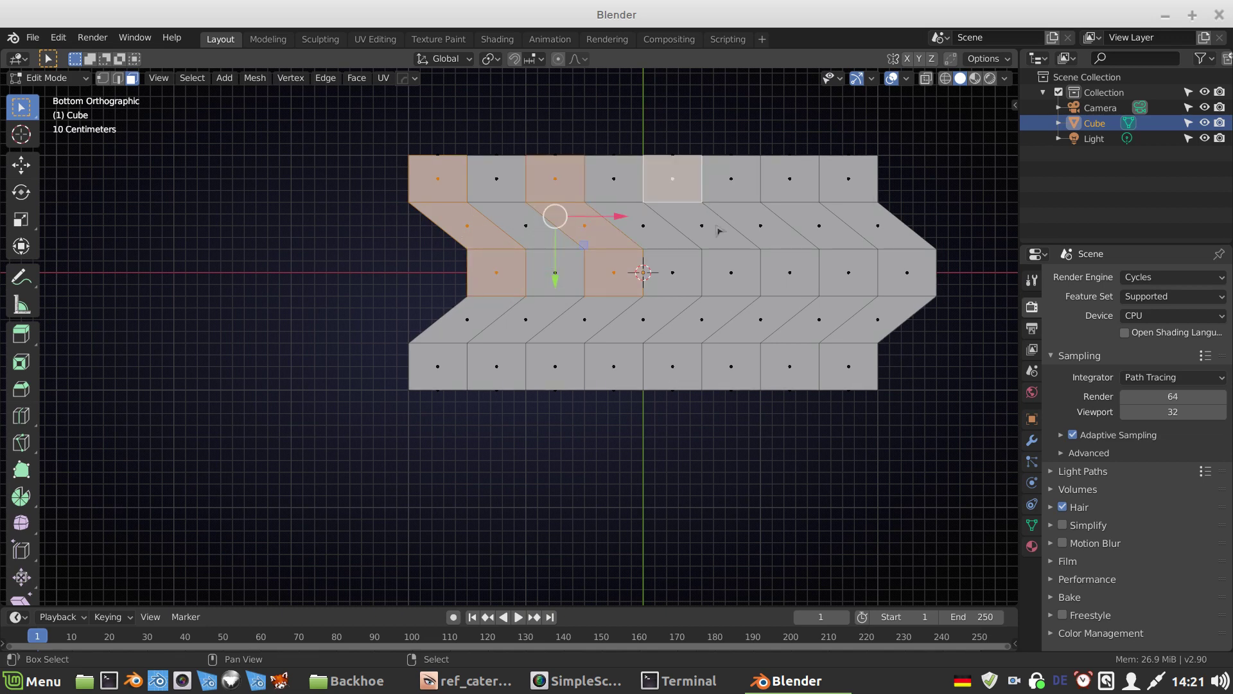
left_click(719, 233, "shift")
left_click(796, 272, "shift")
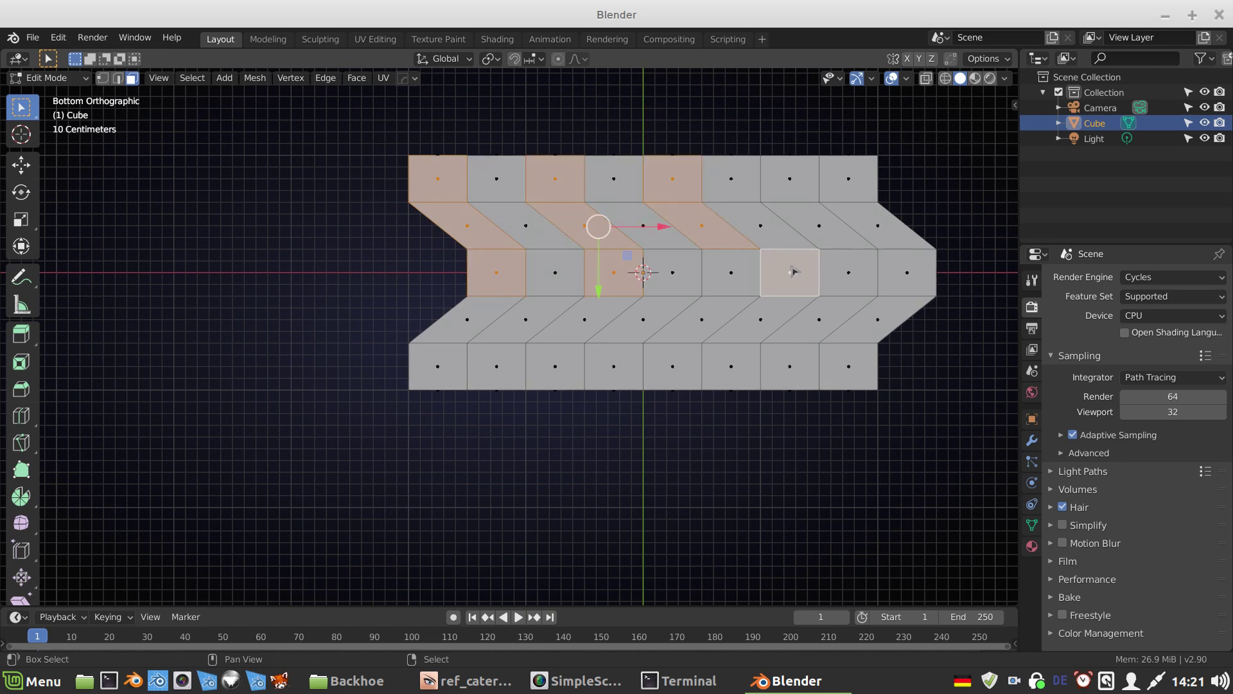
left_click(745, 279, "shift")
left_click(779, 275, "shift")
left_click(780, 275, "shift")
left_click(841, 278, "shift")
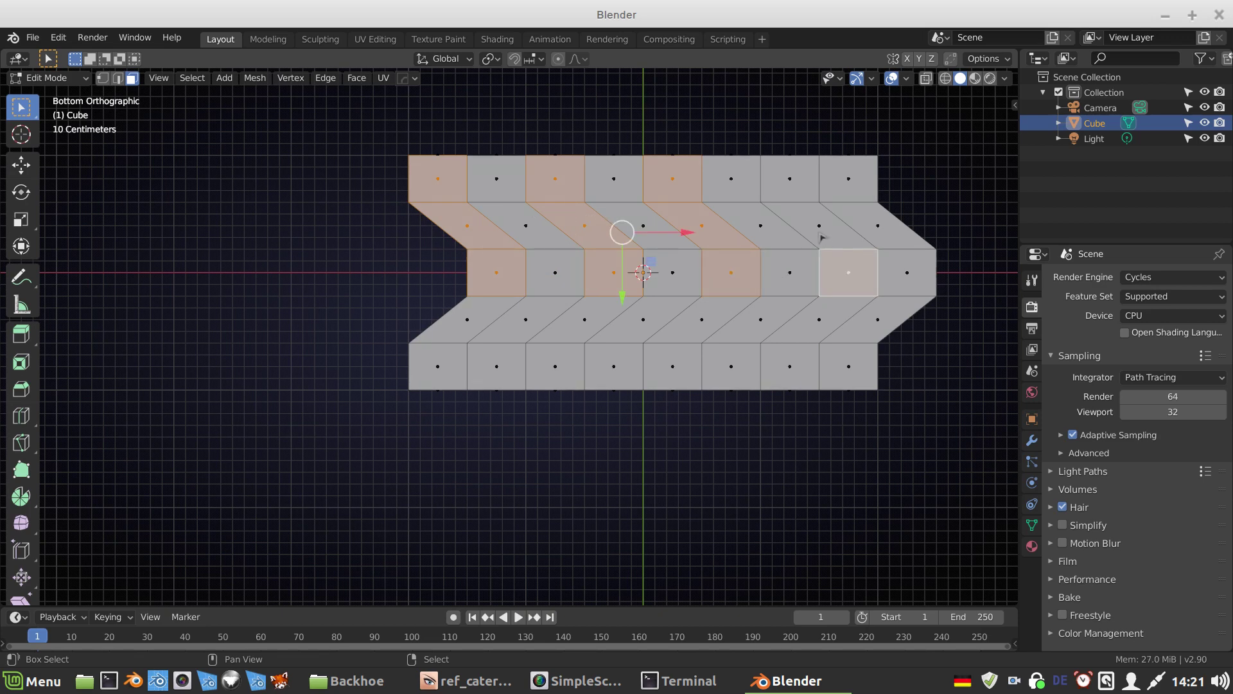
left_click(823, 237, "shift")
left_click(801, 194, "shift")
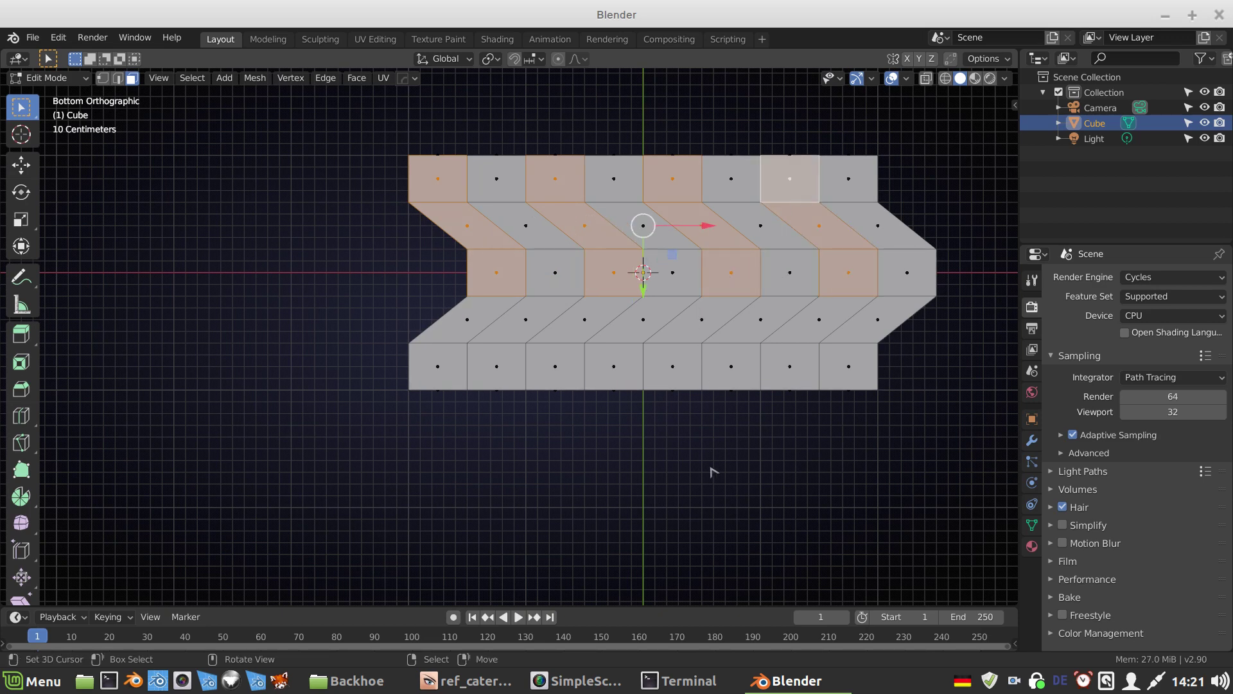
Step: Extrude the selected zig-zag faces 0.1 m along their normals
middle_click_drag(734, 453, 679, 468)
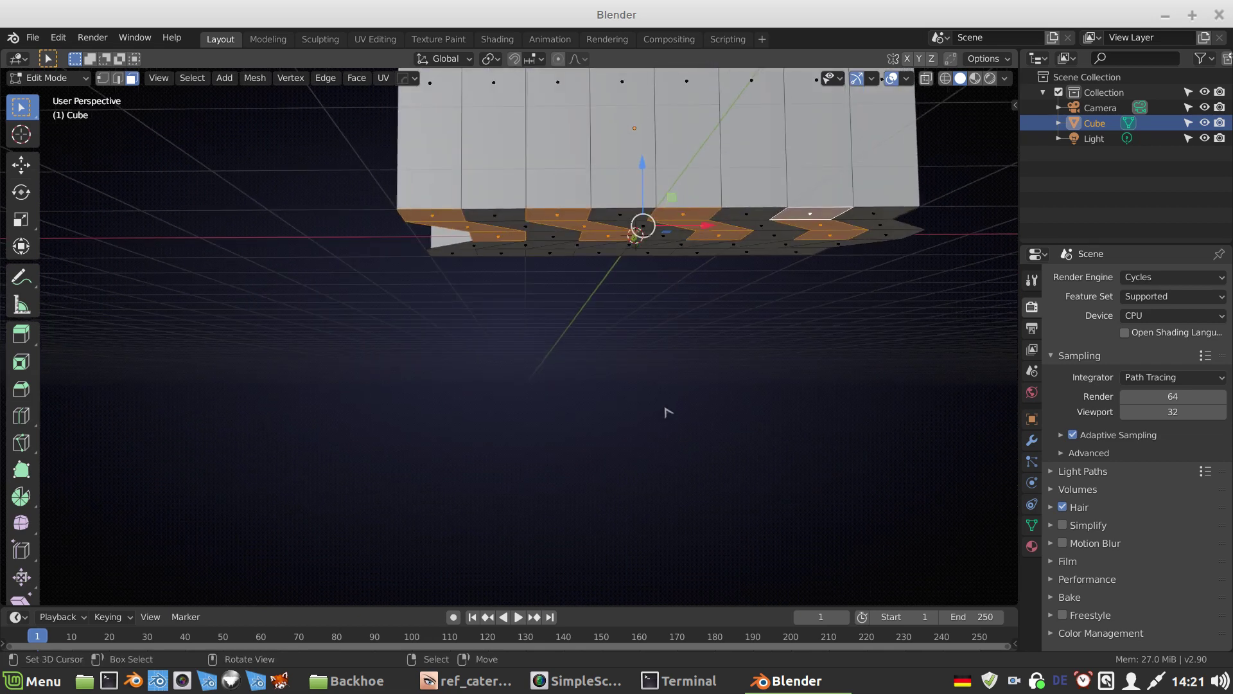
key("e")
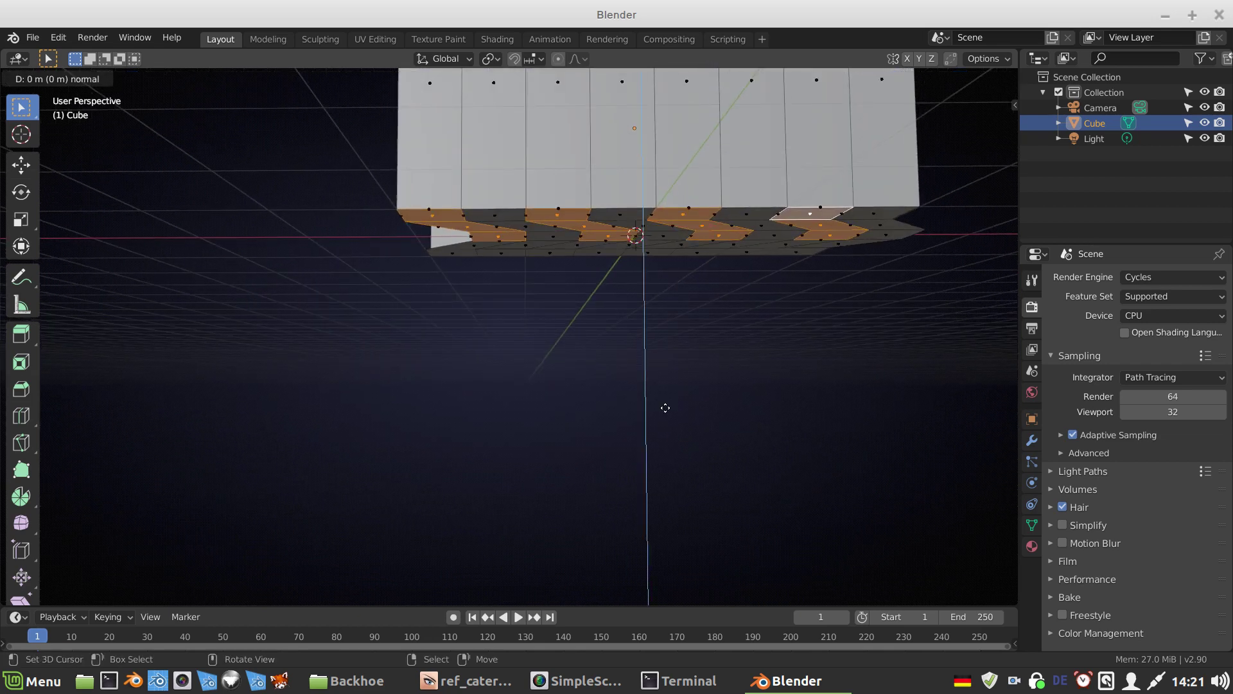
type(".1")
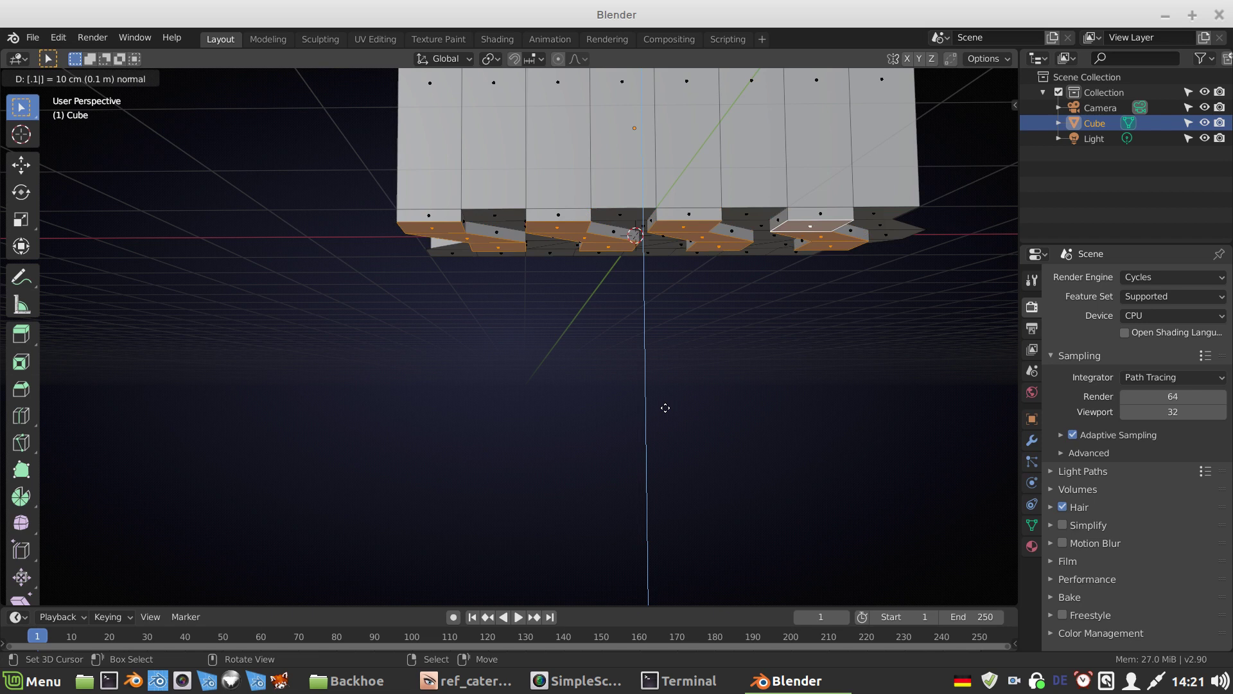
key("Return")
middle_click_drag(570, 394, 443, 307)
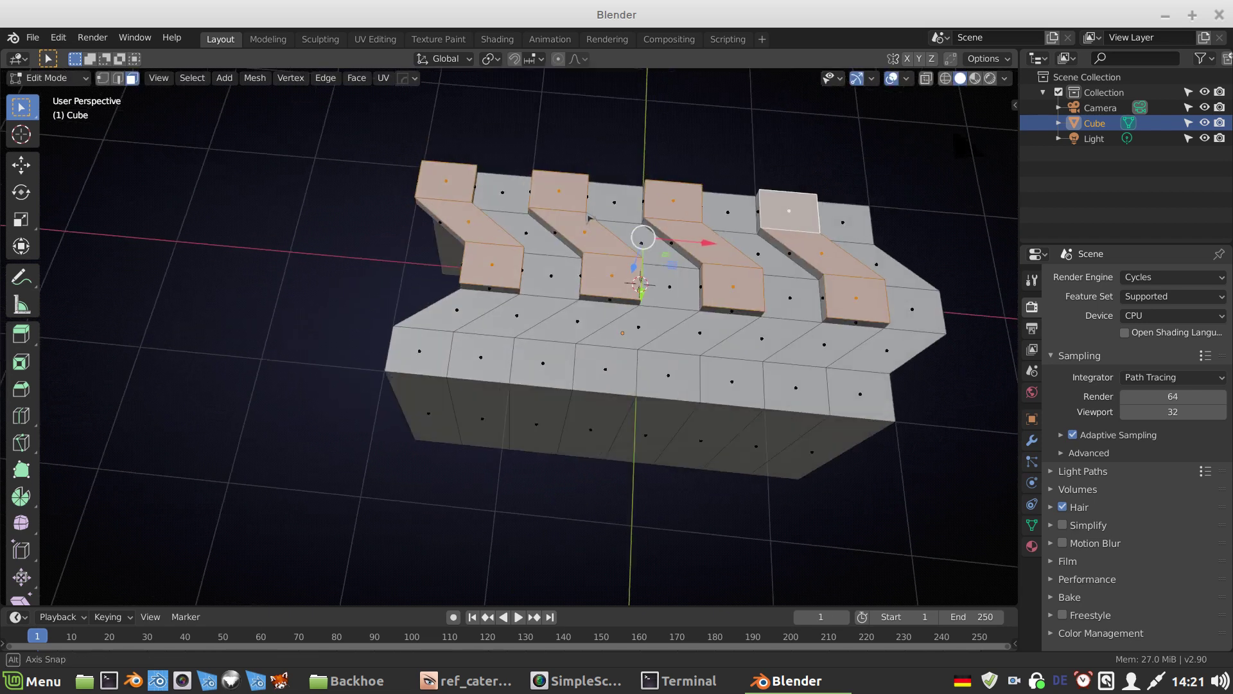
Step: Select a second zig-zag chain of faces across the block
left_click(452, 364)
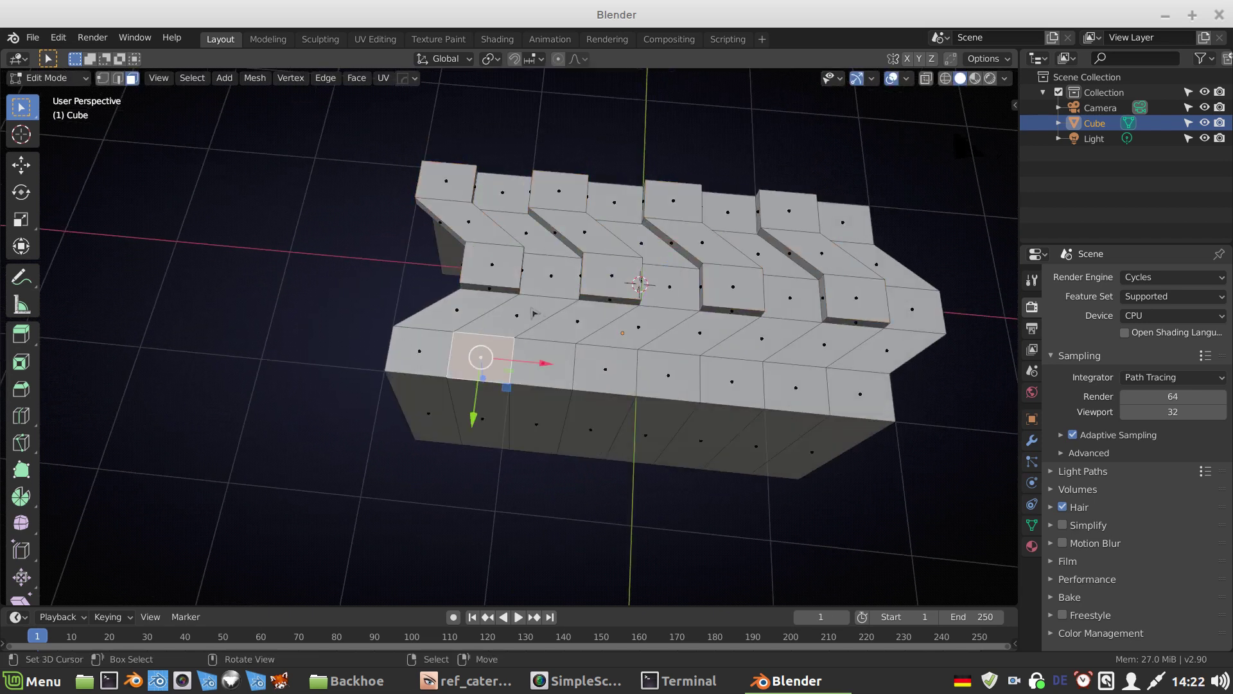
left_click(514, 316)
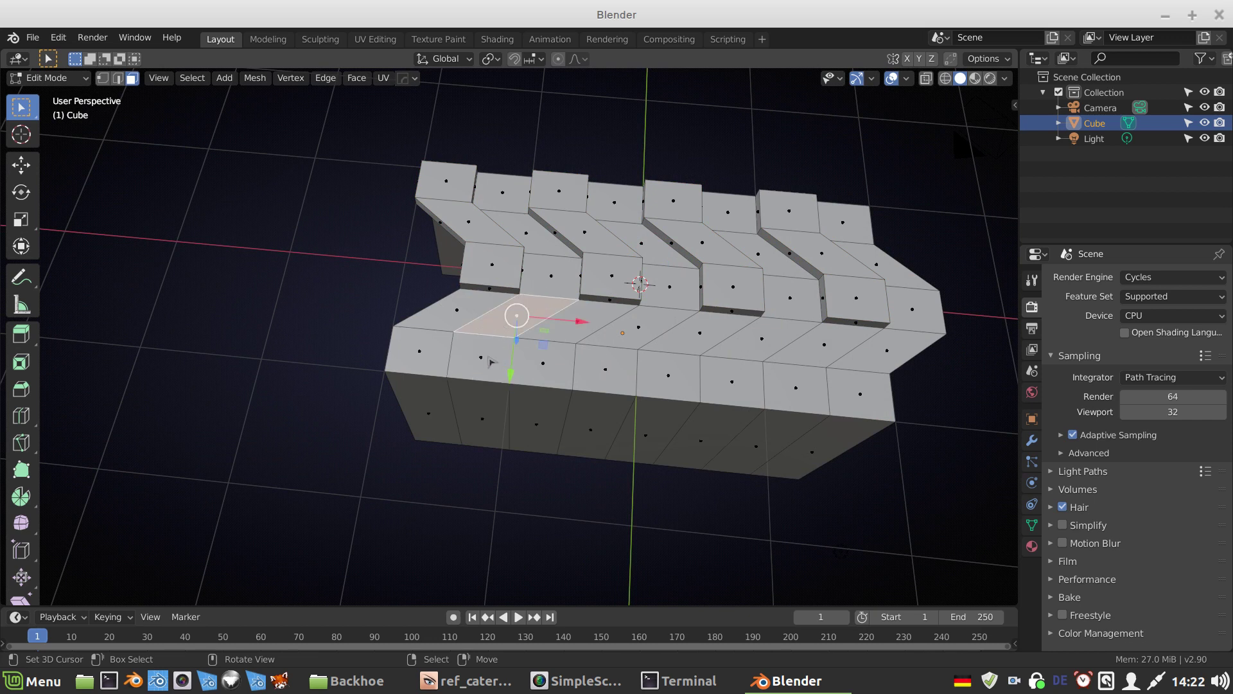
left_click(488, 361, "shift")
left_click(556, 283, "shift")
left_click(660, 297, "shift")
left_click(635, 339, "shift")
left_click(614, 374, "shift")
left_click(726, 385, "shift")
left_click(763, 337, "shift")
left_click(794, 296, "shift")
left_click(922, 321, "shift")
left_click(898, 347, "shift")
left_click(877, 398, "shift")
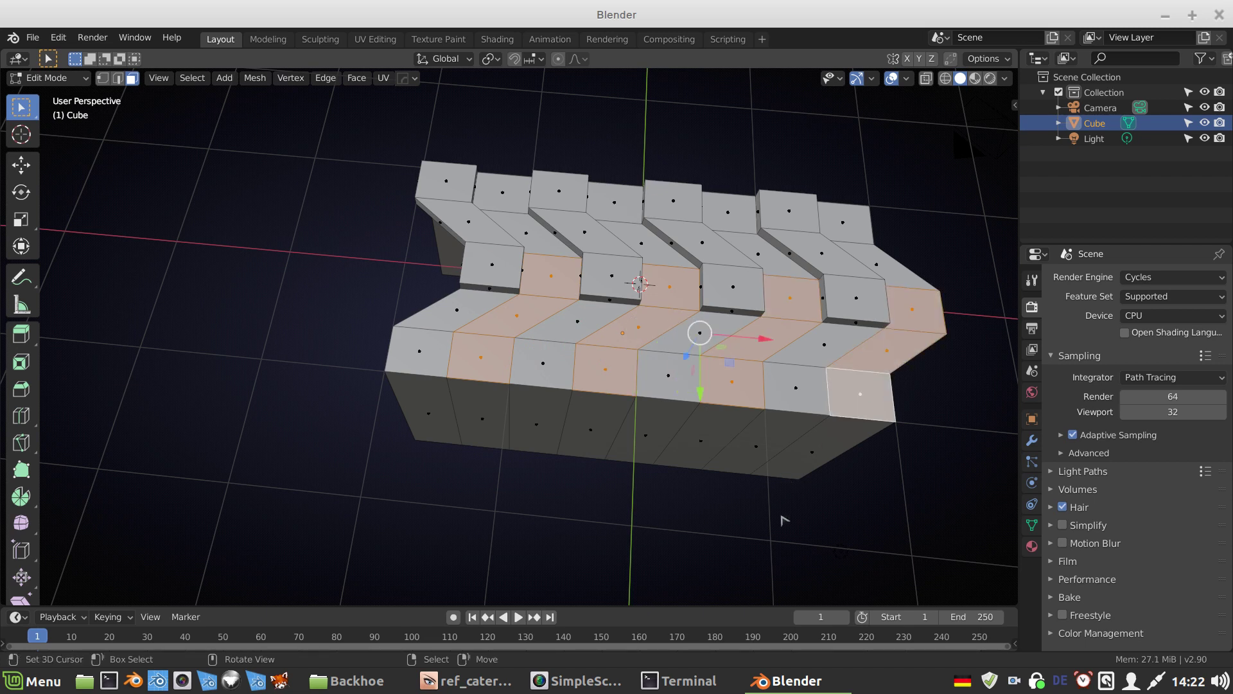
Step: Extrude the second zig-zag 0.1 m and place the 3D cursor left of the block
key("e")
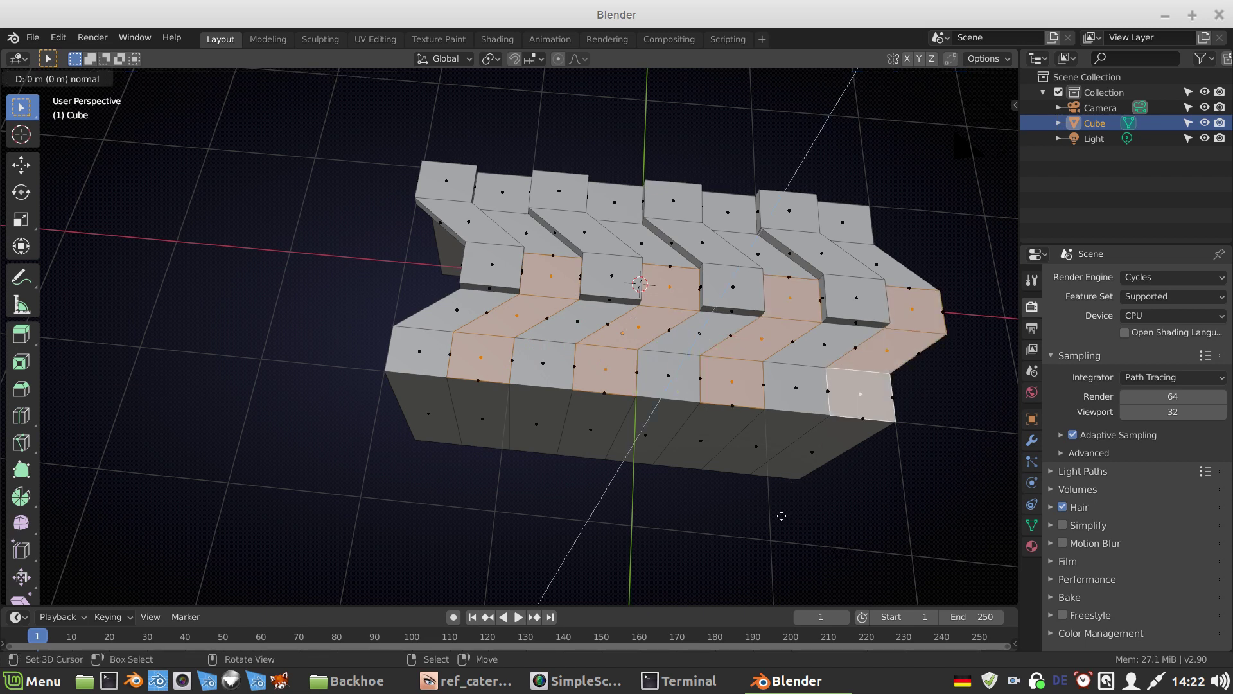
type(".1")
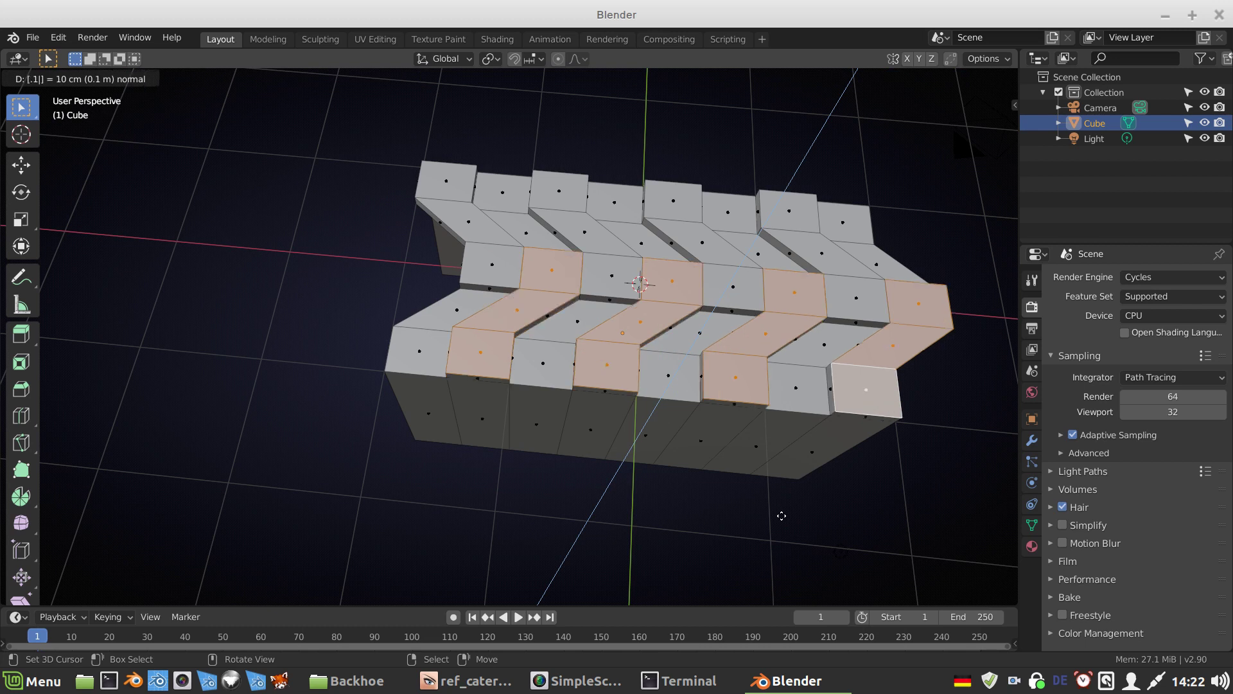
key("Return")
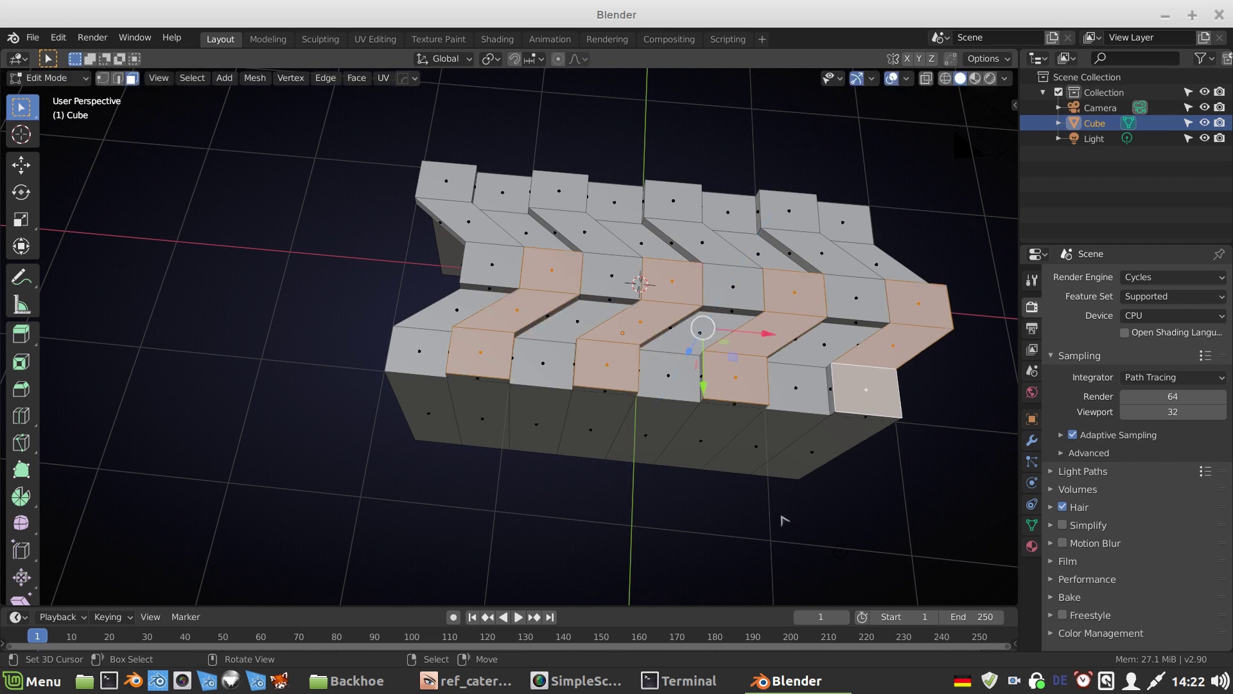
right_click(418, 248, "shift")
Step: With Individual Origins pivot, scale the middle-row faces narrower along X
left_click(469, 273)
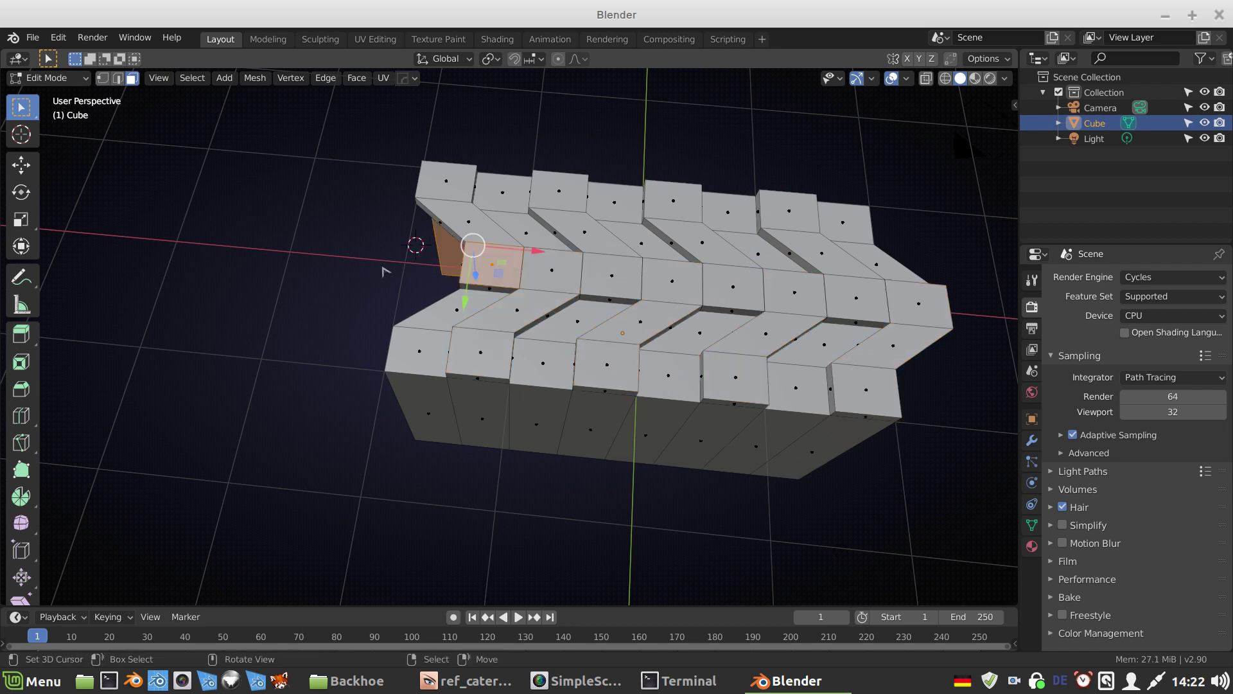
key("ctrl+KP_7")
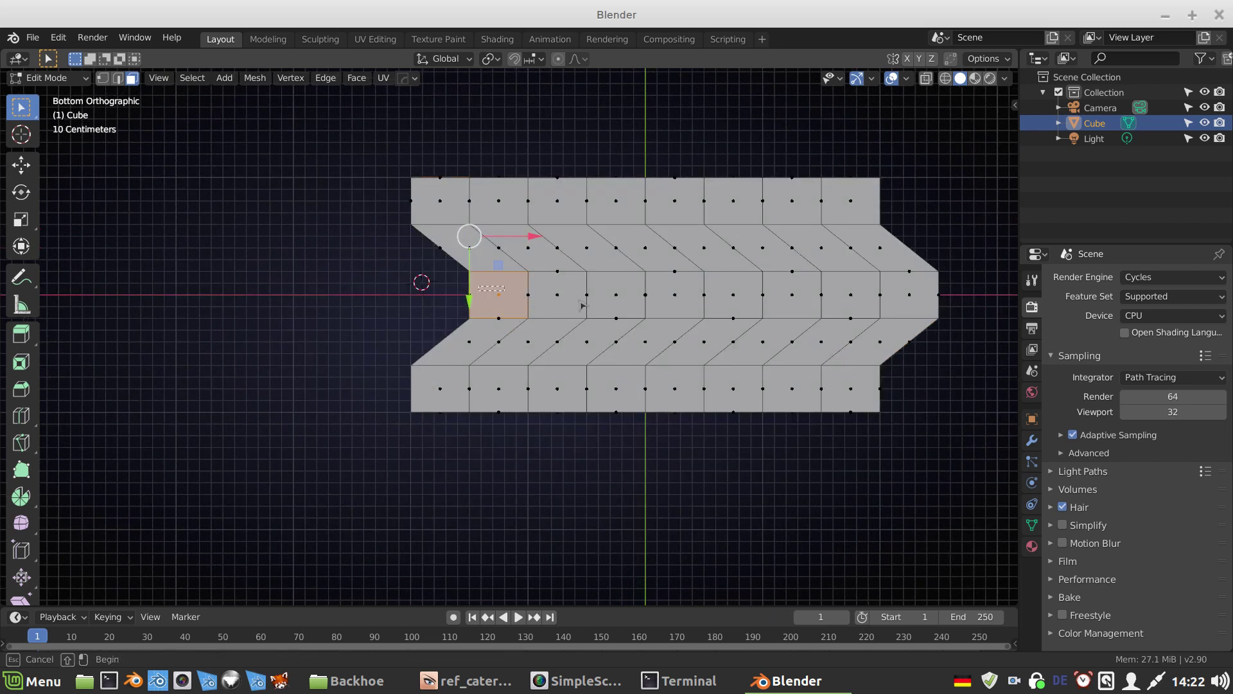
left_click_drag(480, 286, 983, 299, "shift")
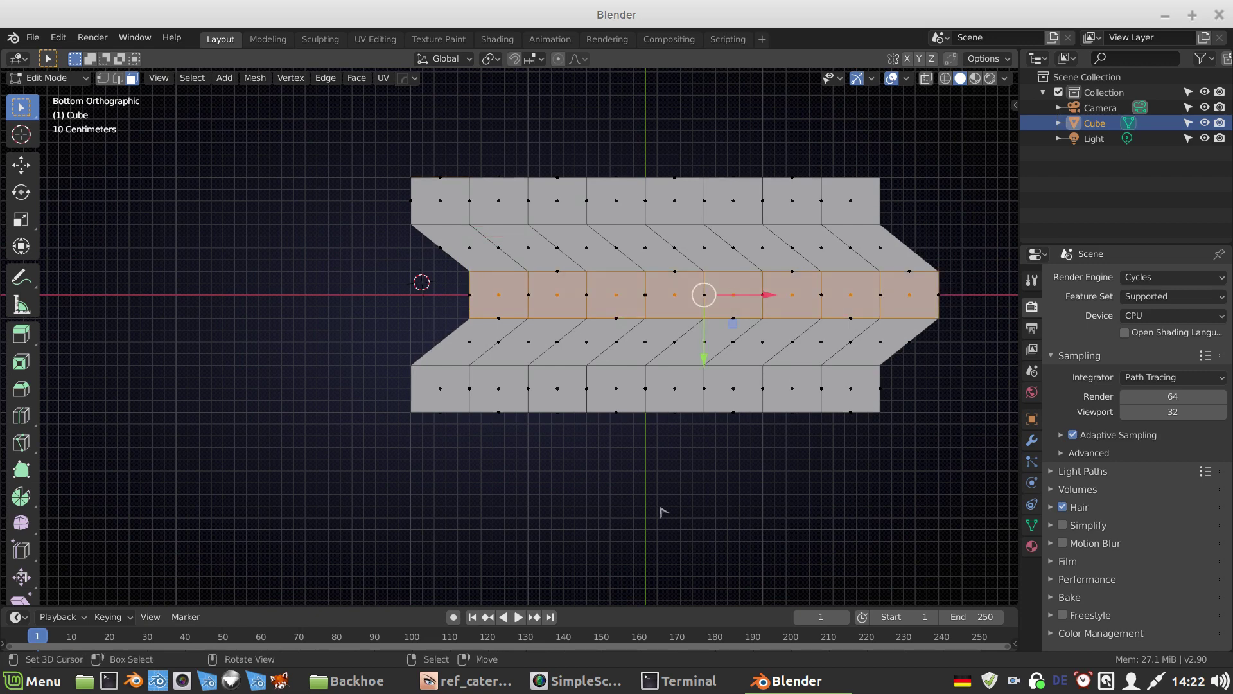
left_click(491, 59)
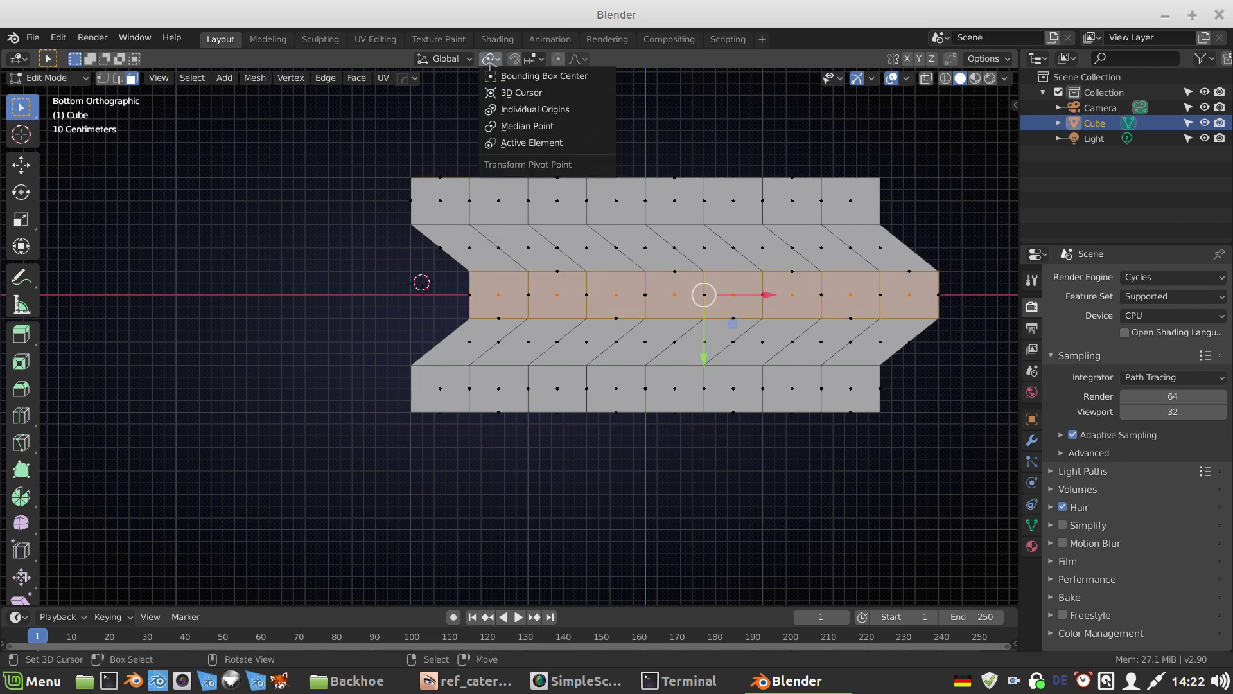
left_click(535, 109)
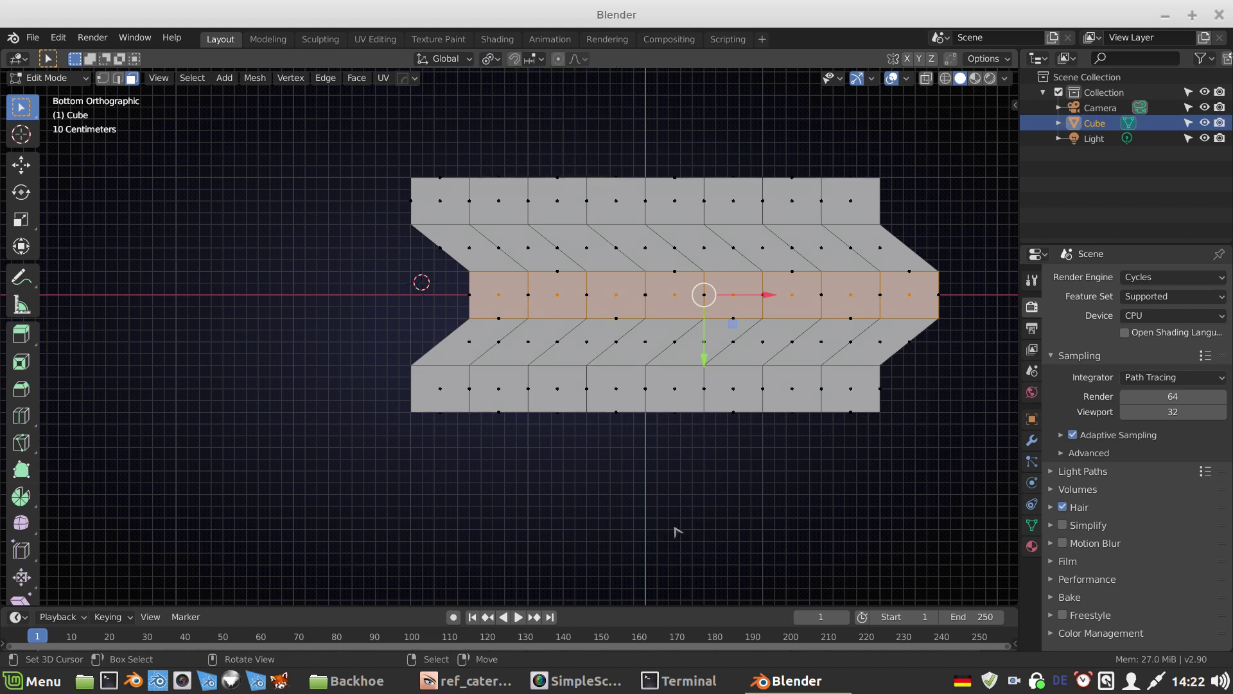
key("s")
key("x")
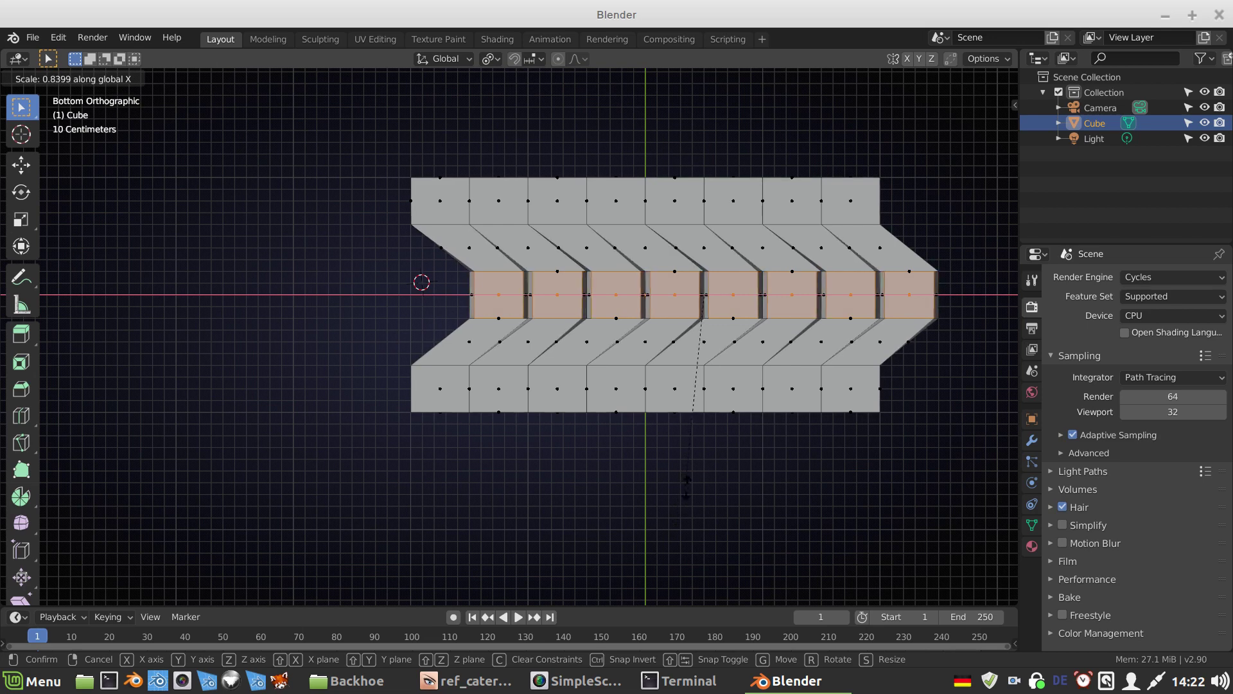
left_click(691, 474)
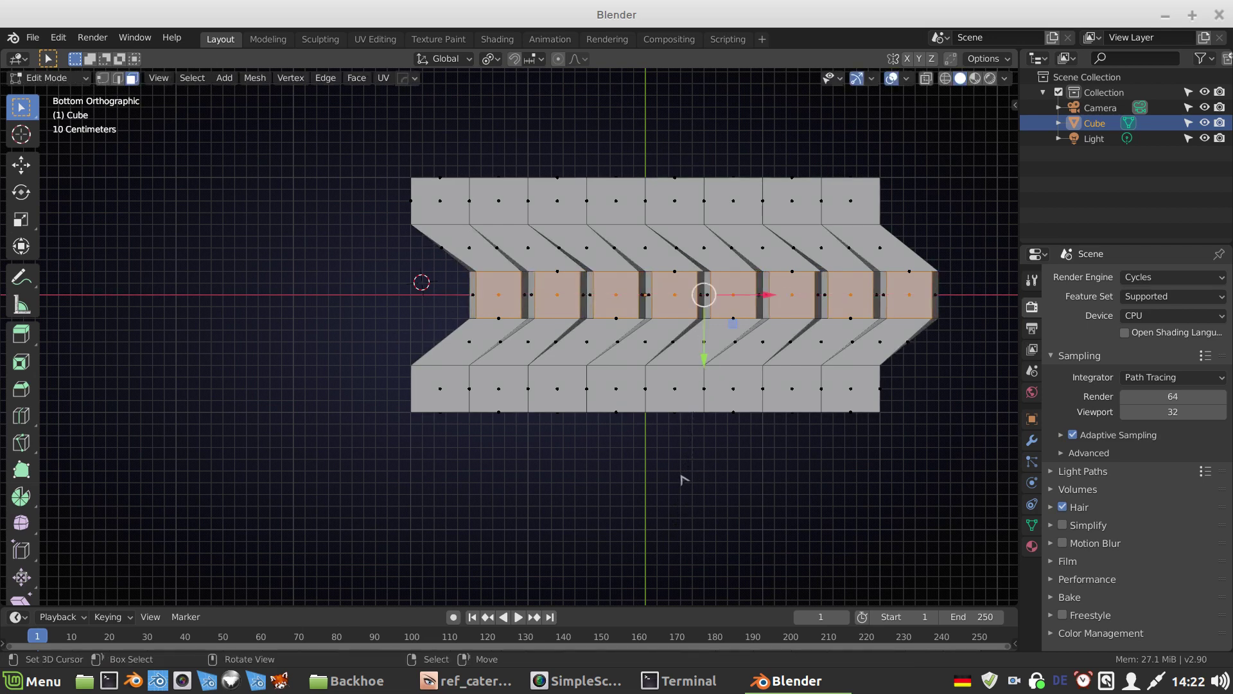
Step: Narrow alternating top-row and bottom-row blocks along X
left_click(443, 214)
left_click(530, 212, "shift")
left_click(674, 207, "shift")
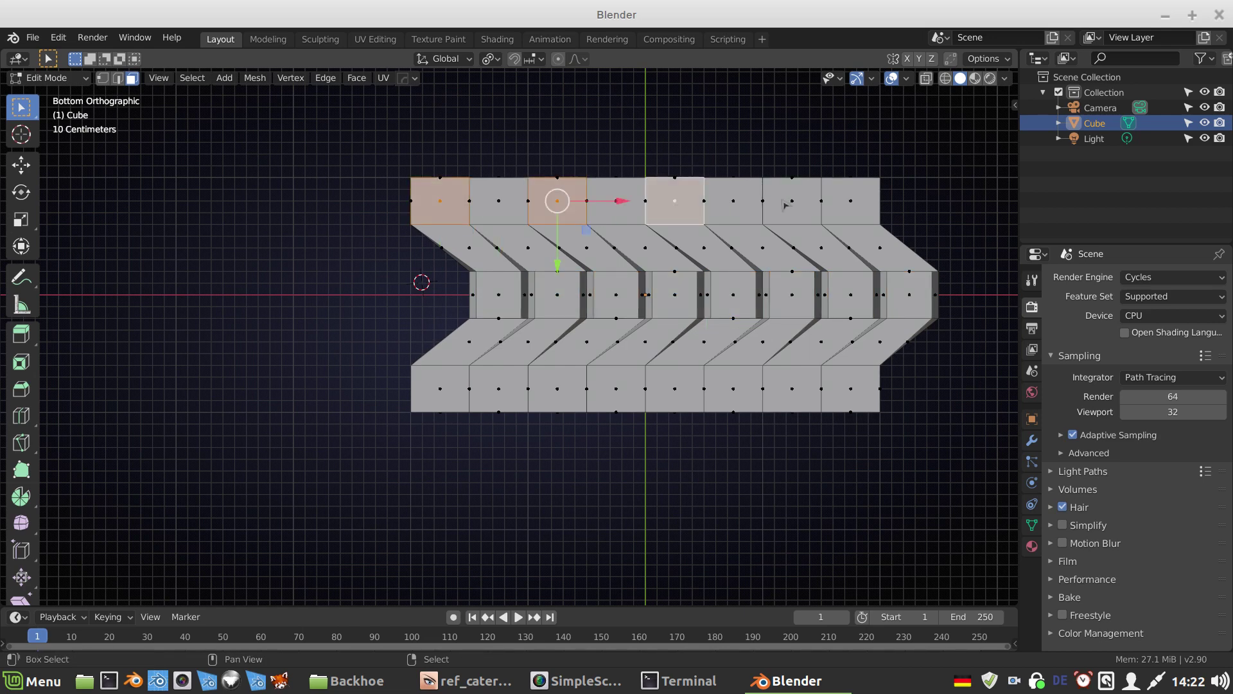
left_click(785, 205, "shift")
left_click(838, 392, "shift")
left_click(738, 397, "shift")
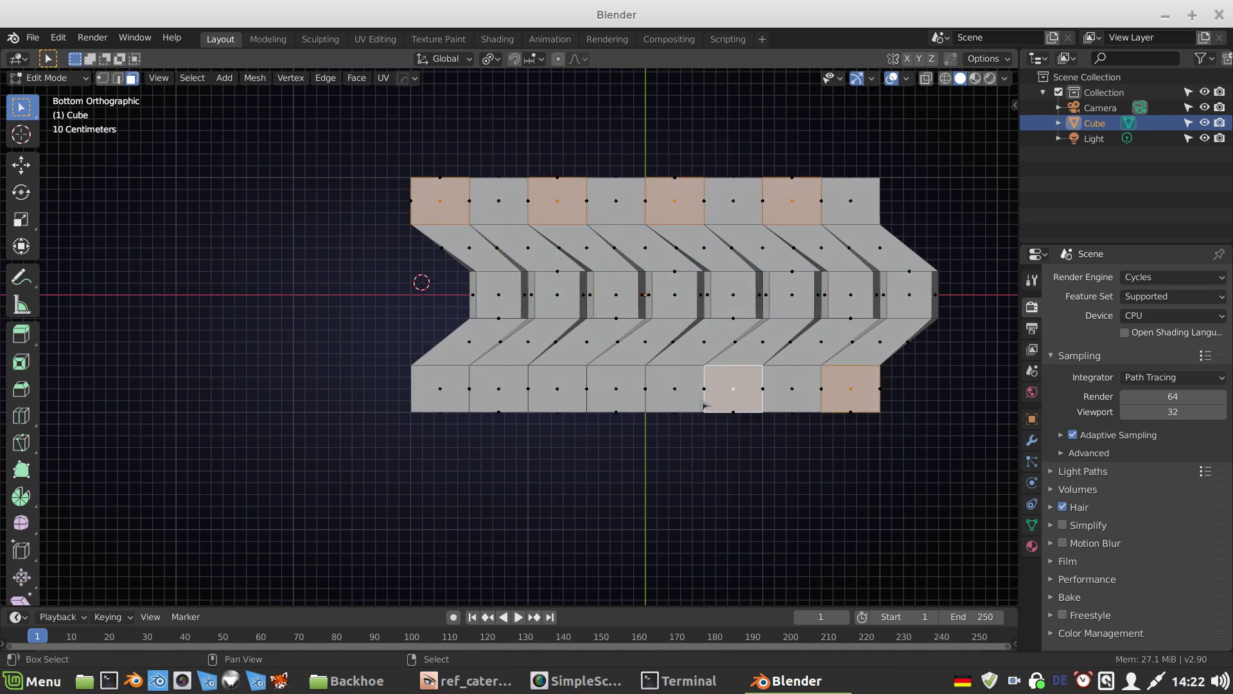
left_click(621, 401, "shift")
left_click(495, 402, "shift")
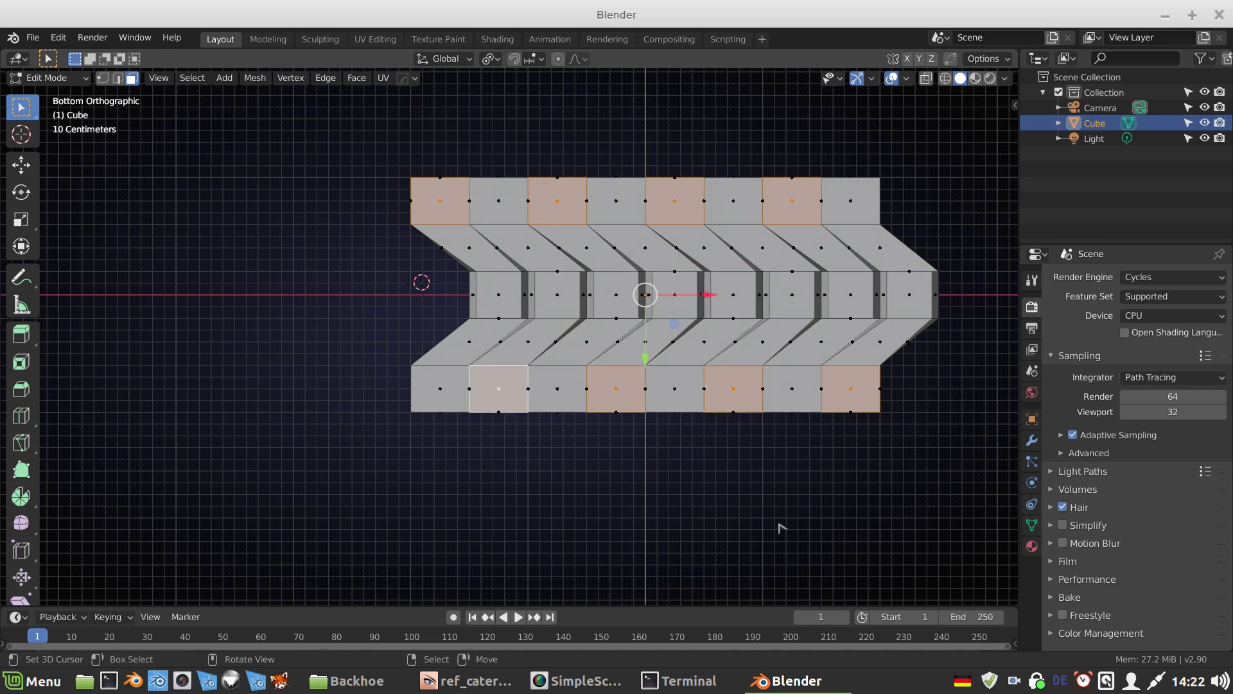
key("s")
key("x")
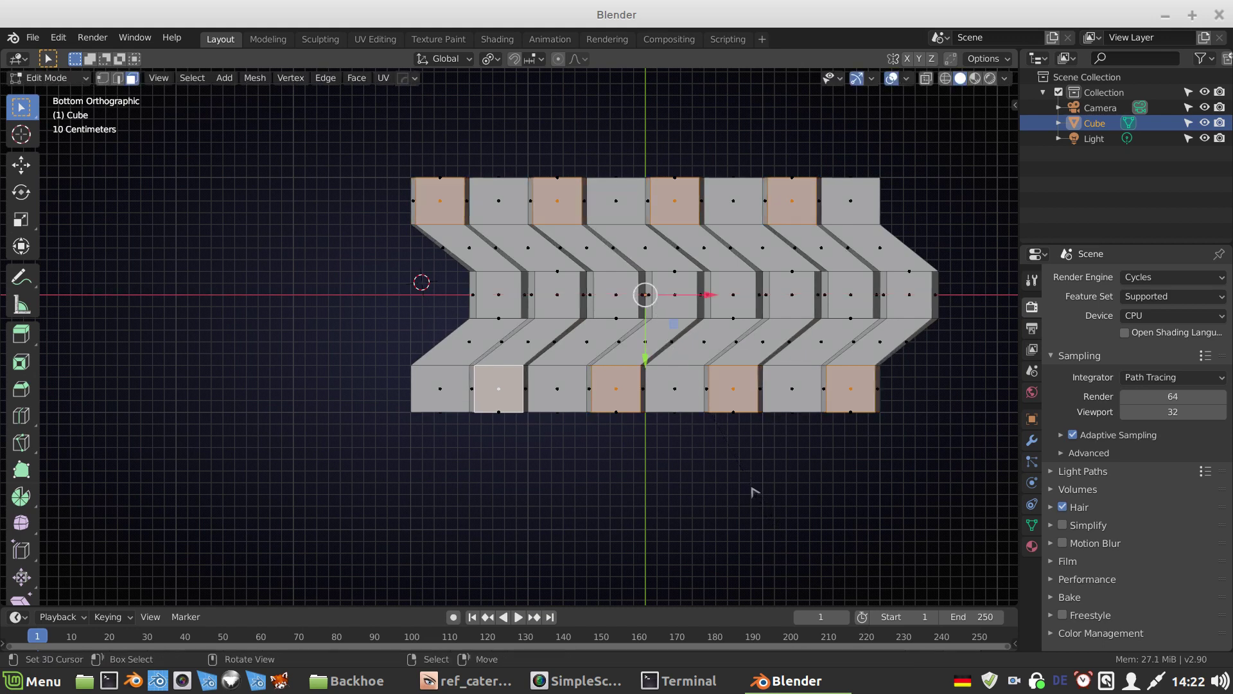
middle_click_drag(734, 498, 504, 427)
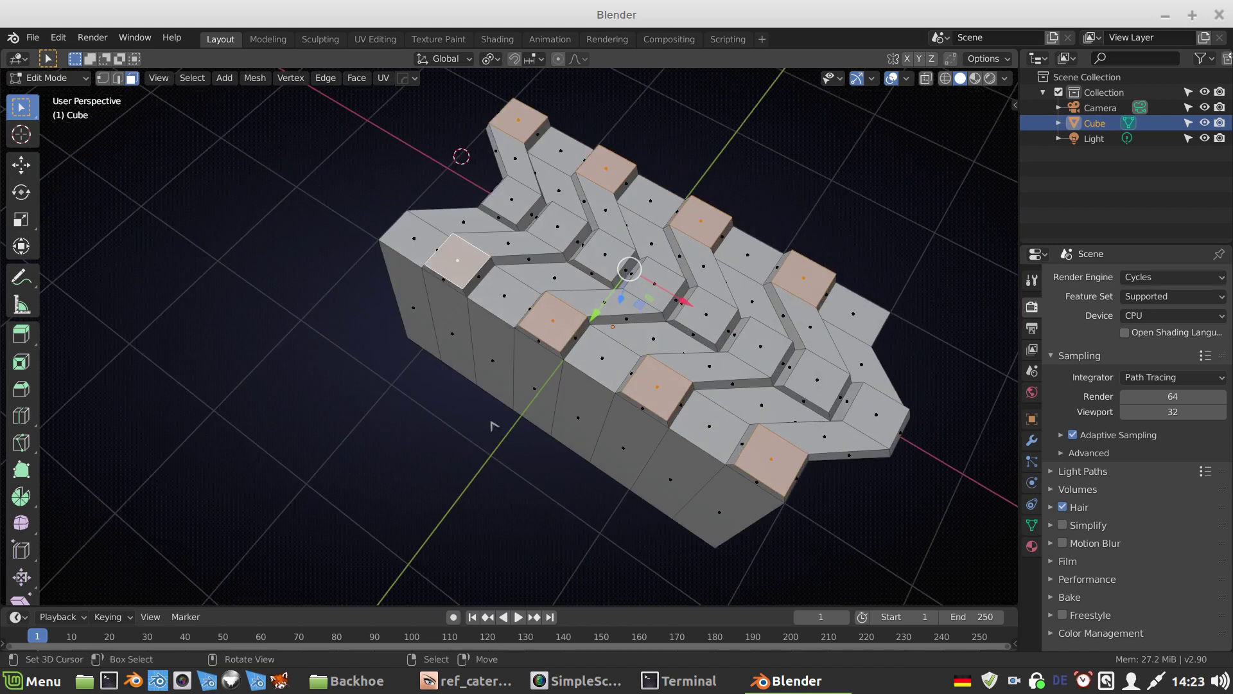
Step: Subdivide a bottom edge of the tread strip in edge select mode
left_click(118, 78)
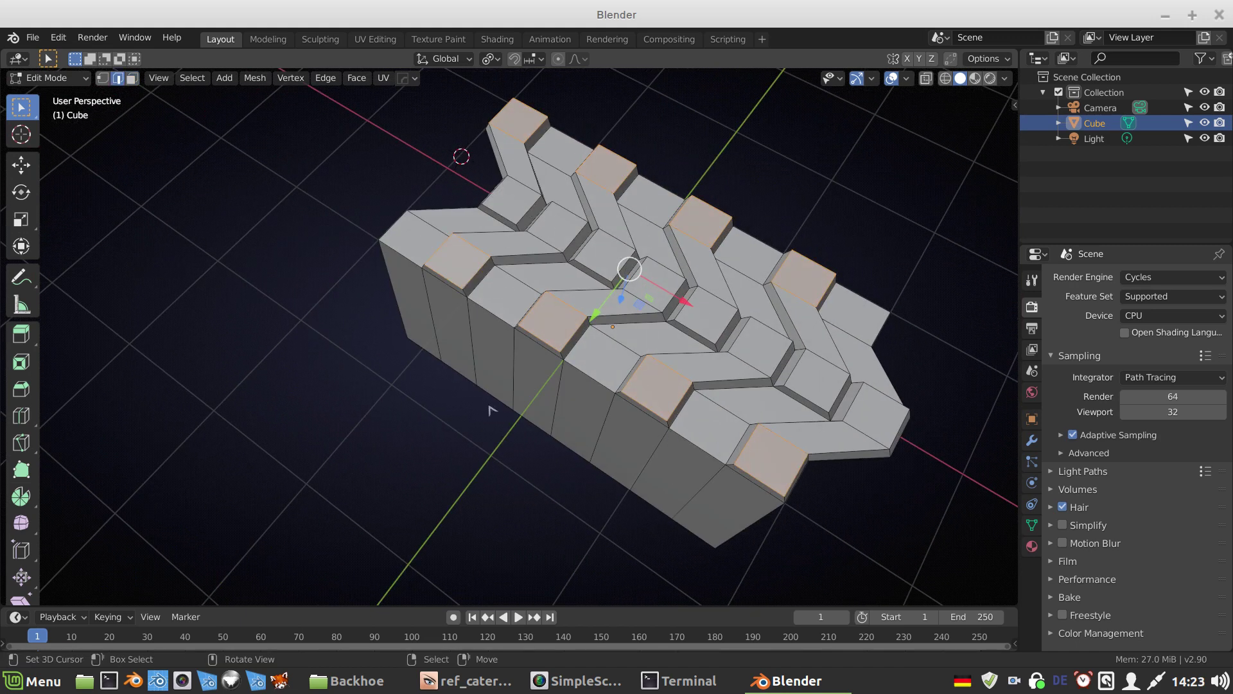
key("ctrl+KP_7")
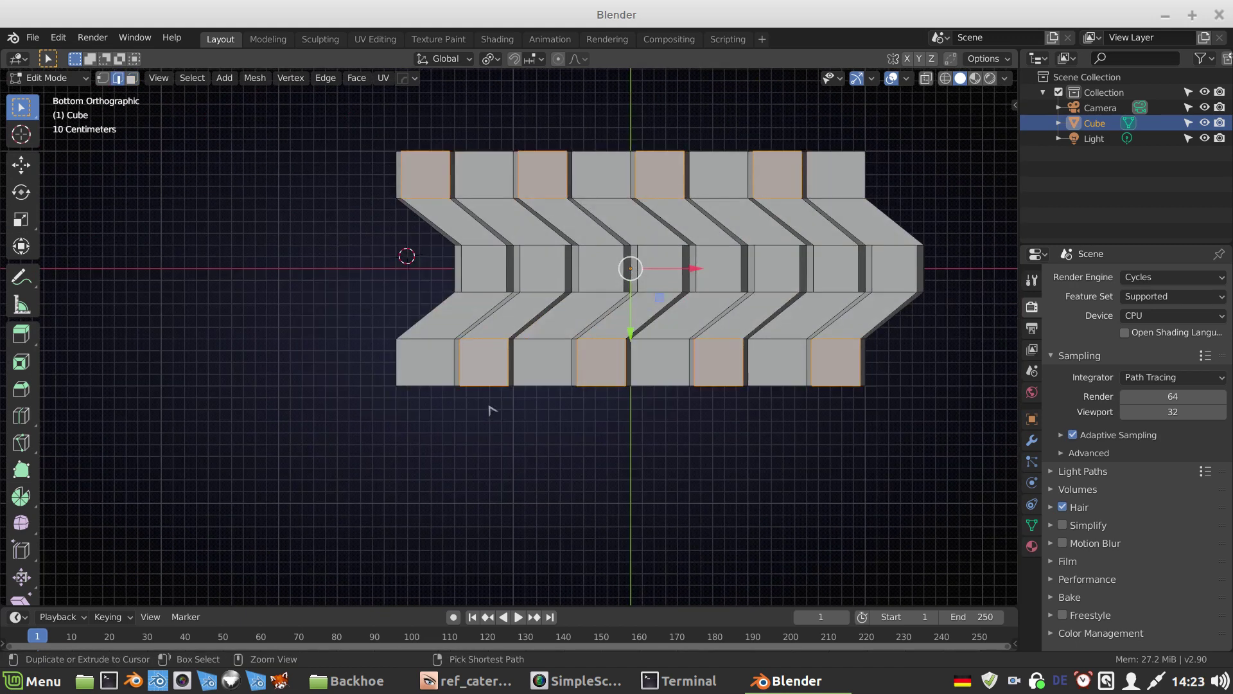
left_click(531, 385)
key("ctrl")
right_click(580, 190)
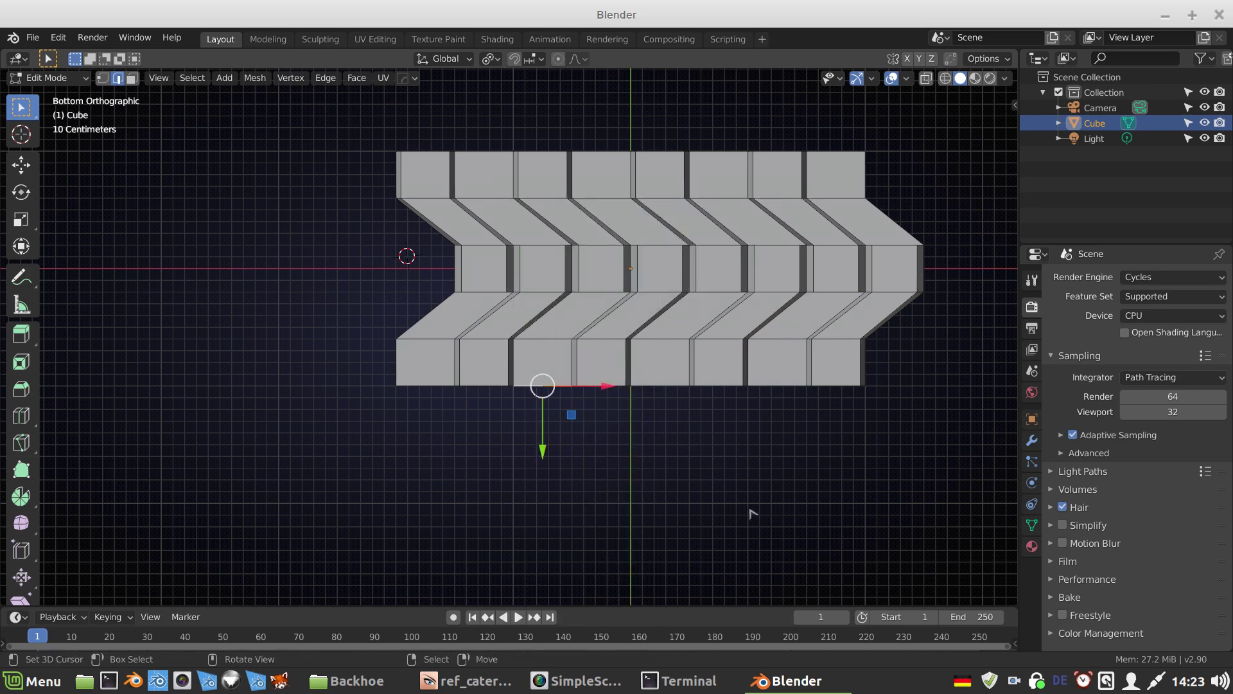
left_click(667, 394)
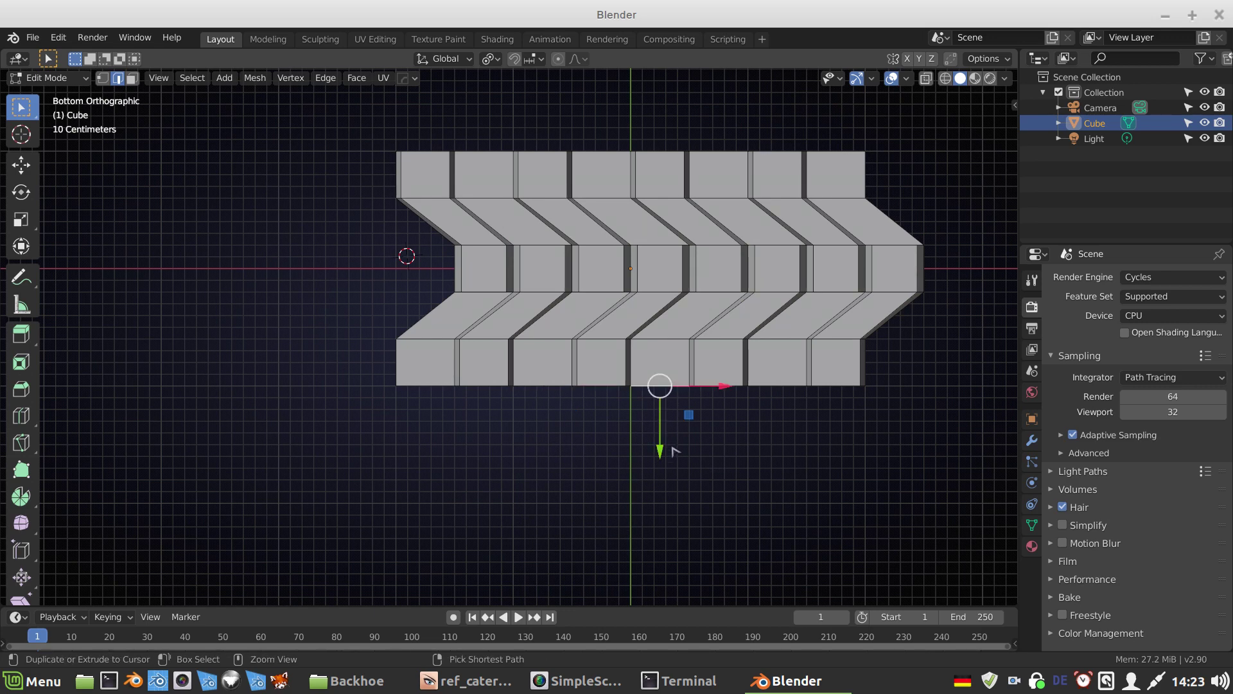
right_click(674, 452)
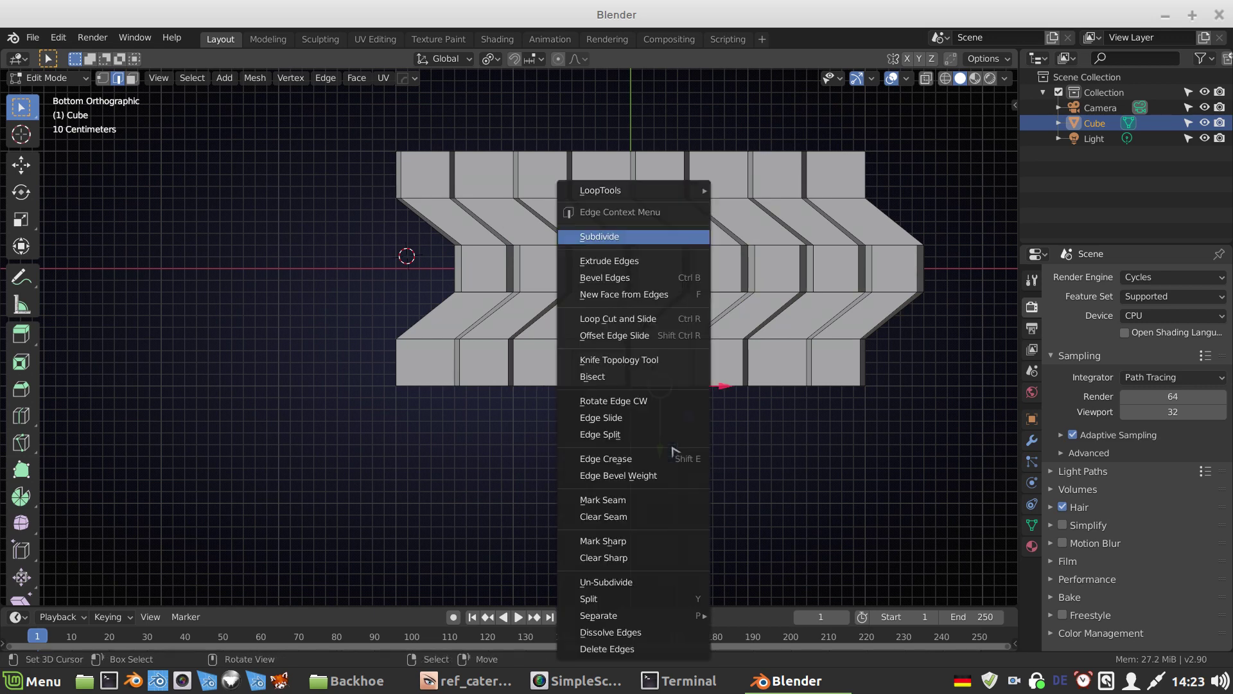
left_click(599, 237)
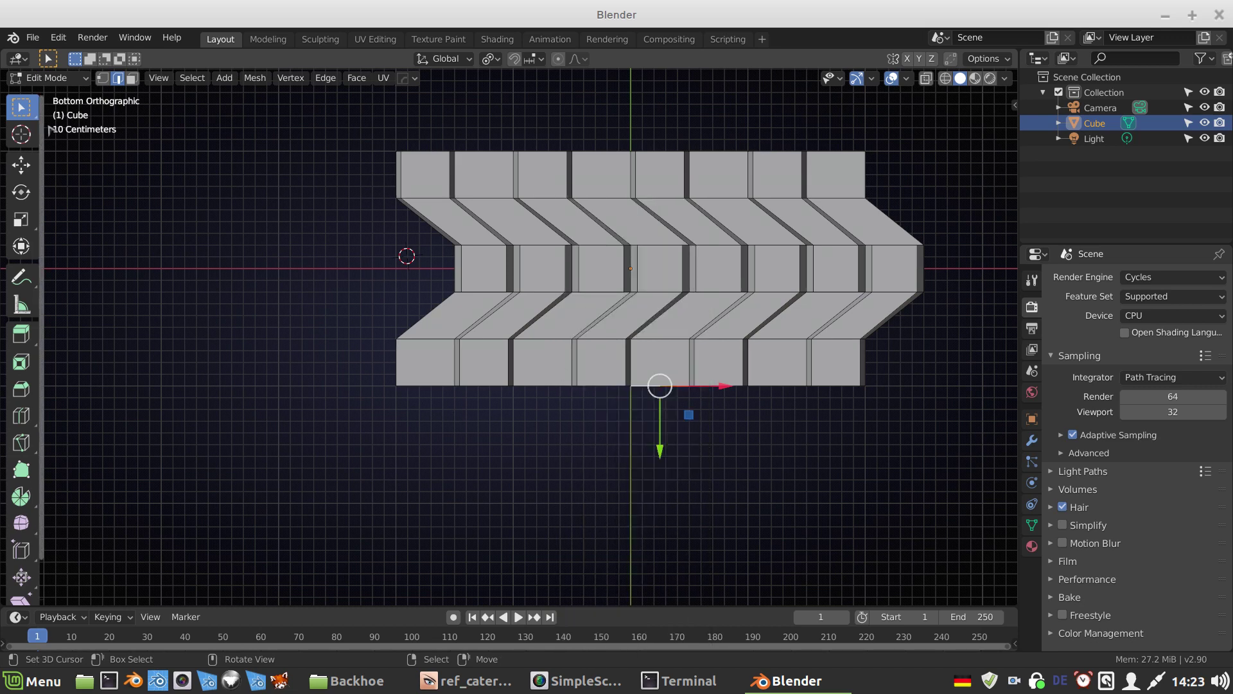
Step: In vertex select mode, pick a bottom-edge vertex and activate the Knife tool
left_click(102, 78)
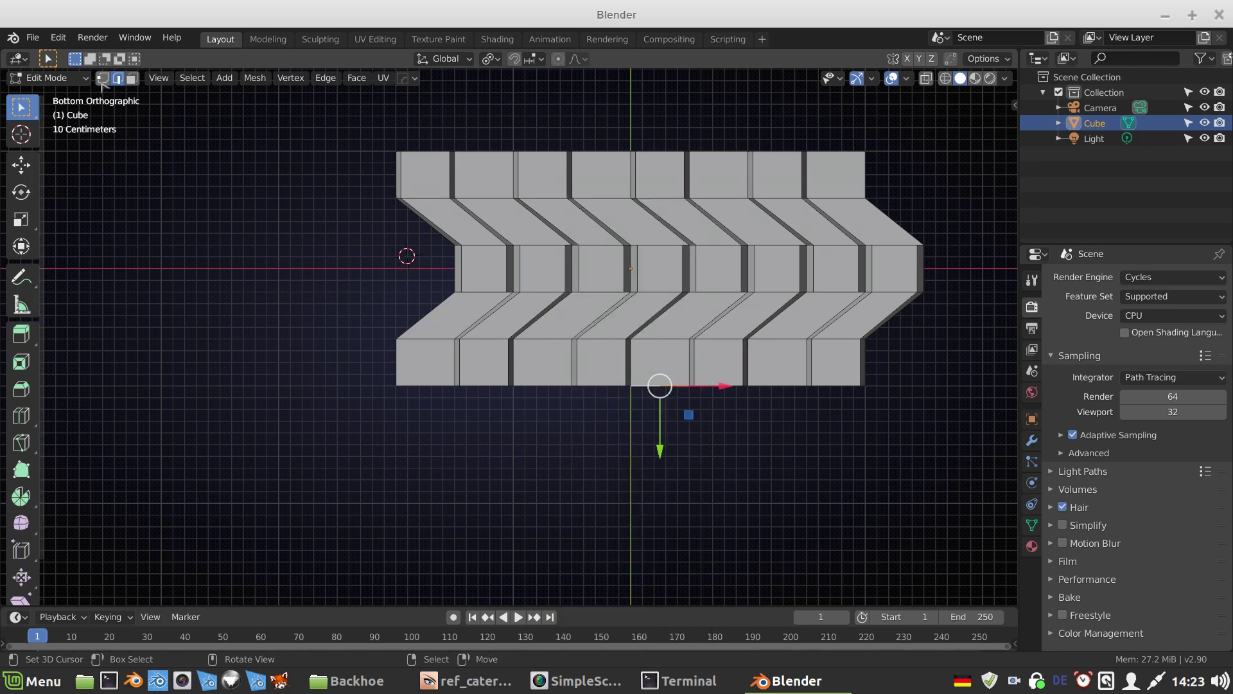
left_click(544, 390)
left_click(662, 390)
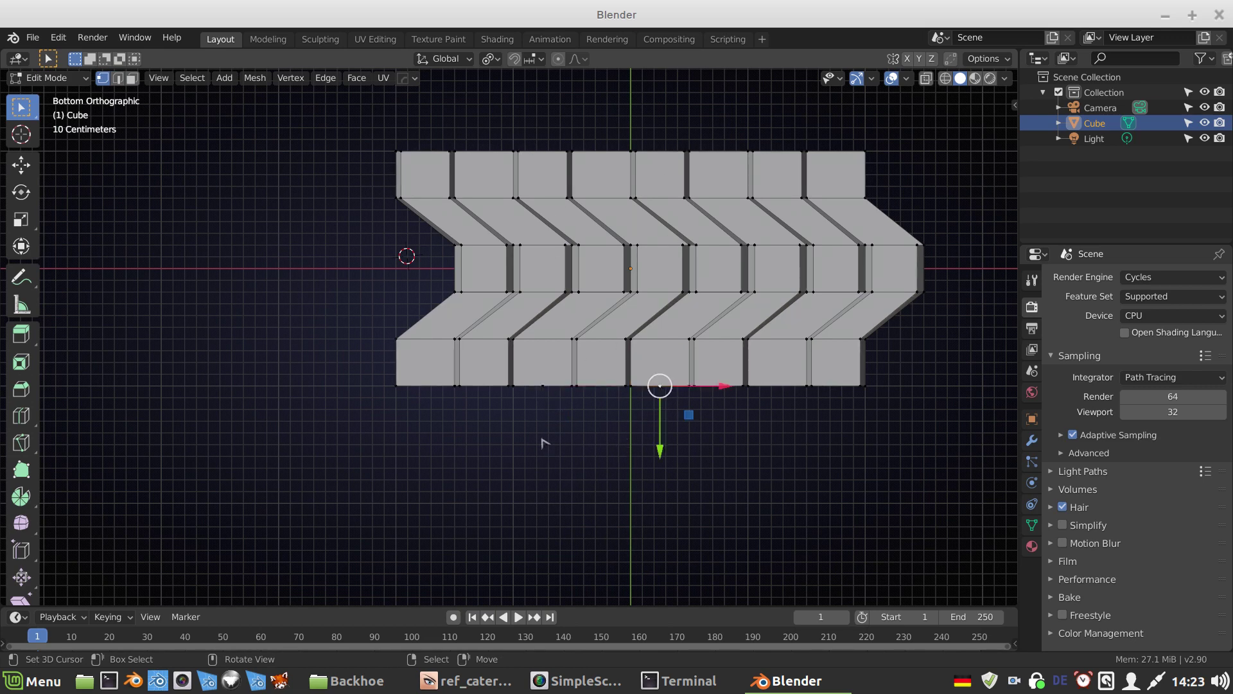
key("k")
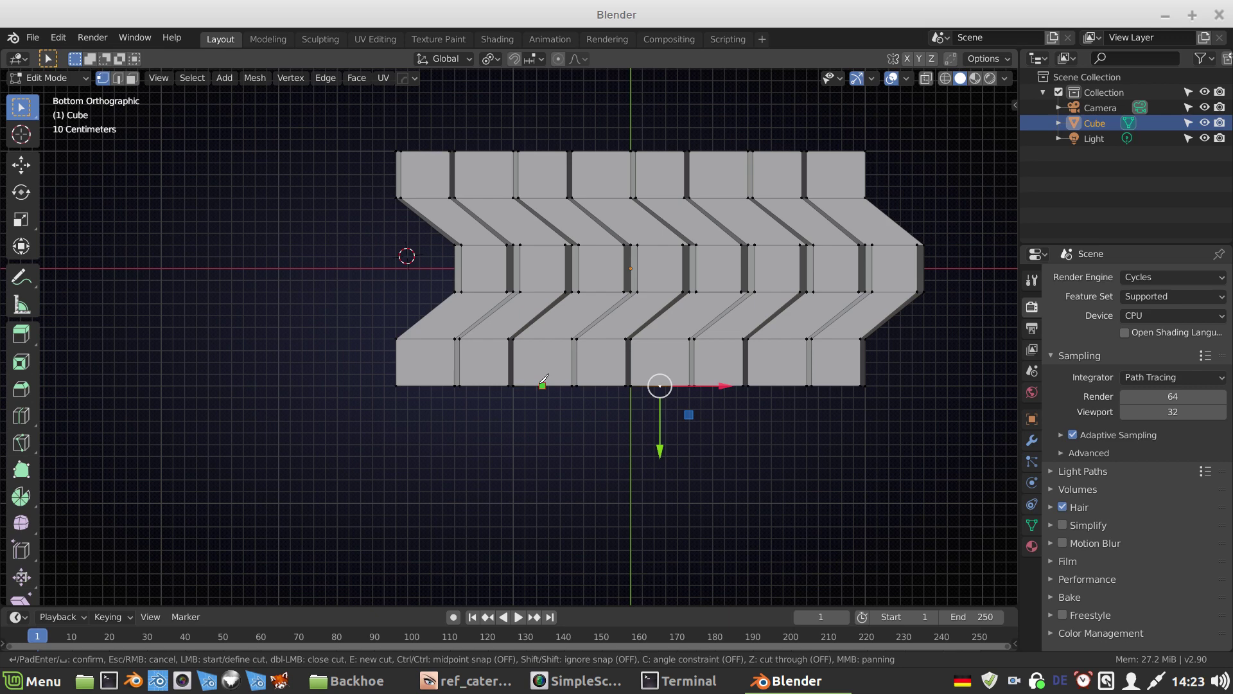
Step: Make two parallel, angle-constrained cut-through knife cuts from the bottom edge to the top edge
left_click(542, 385)
key("c")
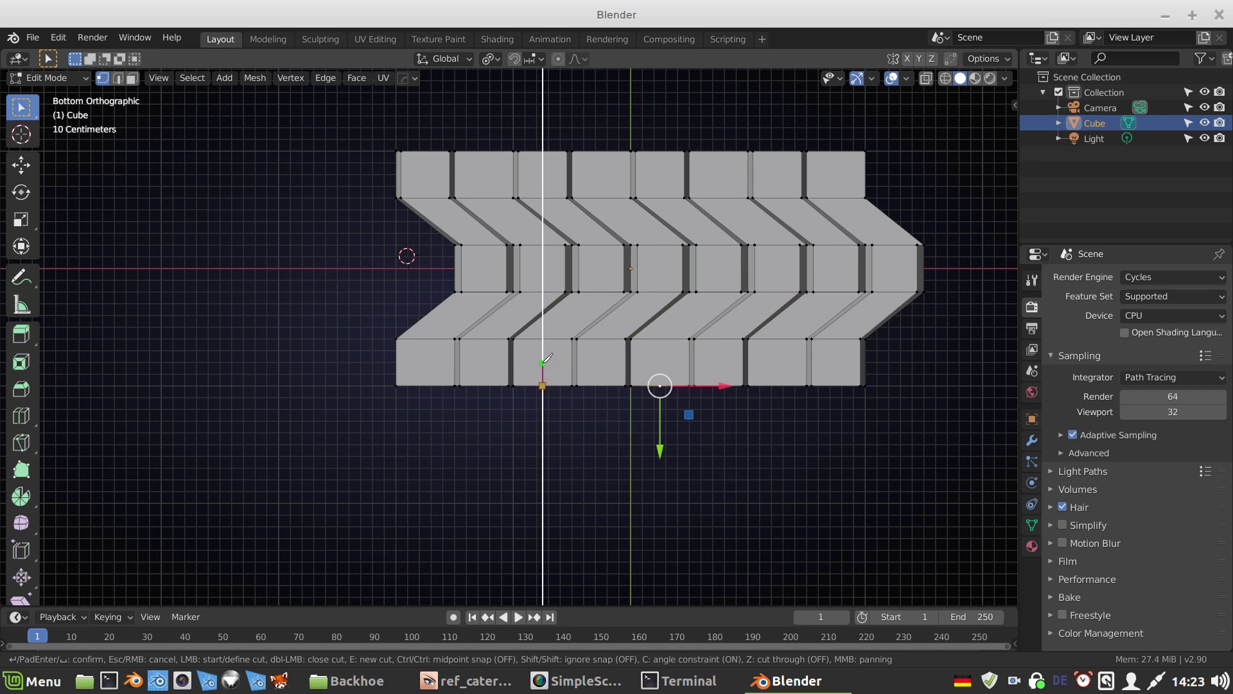
key("z")
left_click(548, 153)
key("Return")
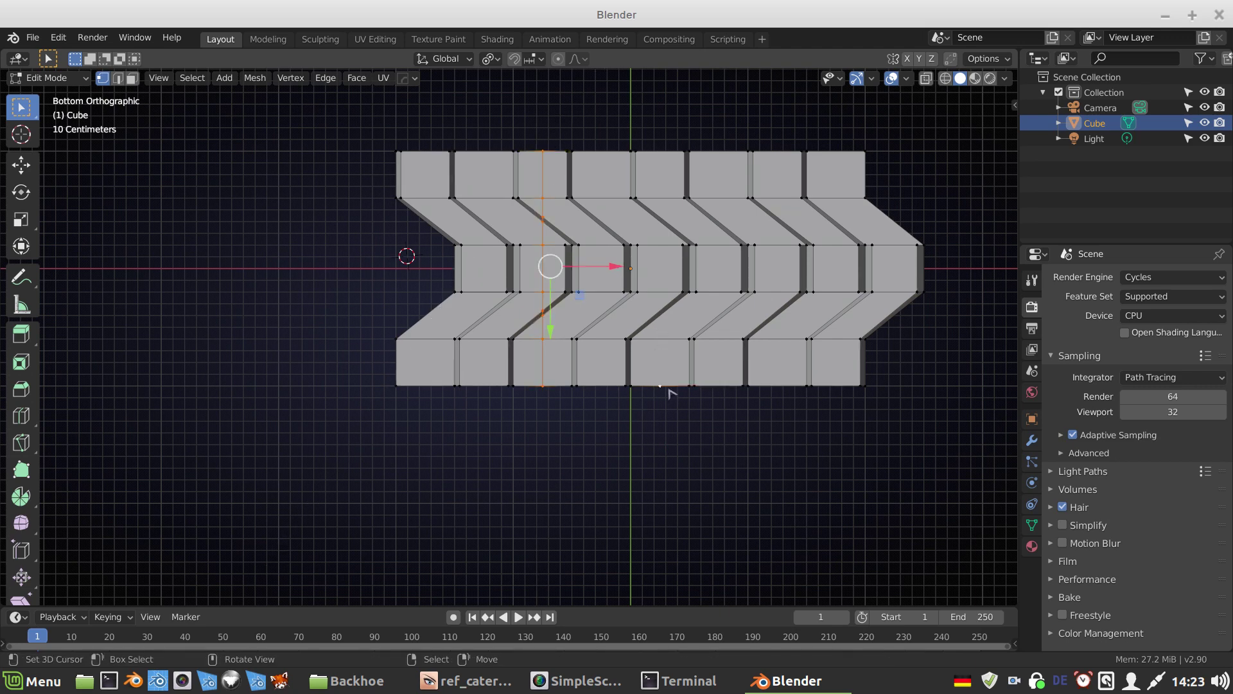
key("k")
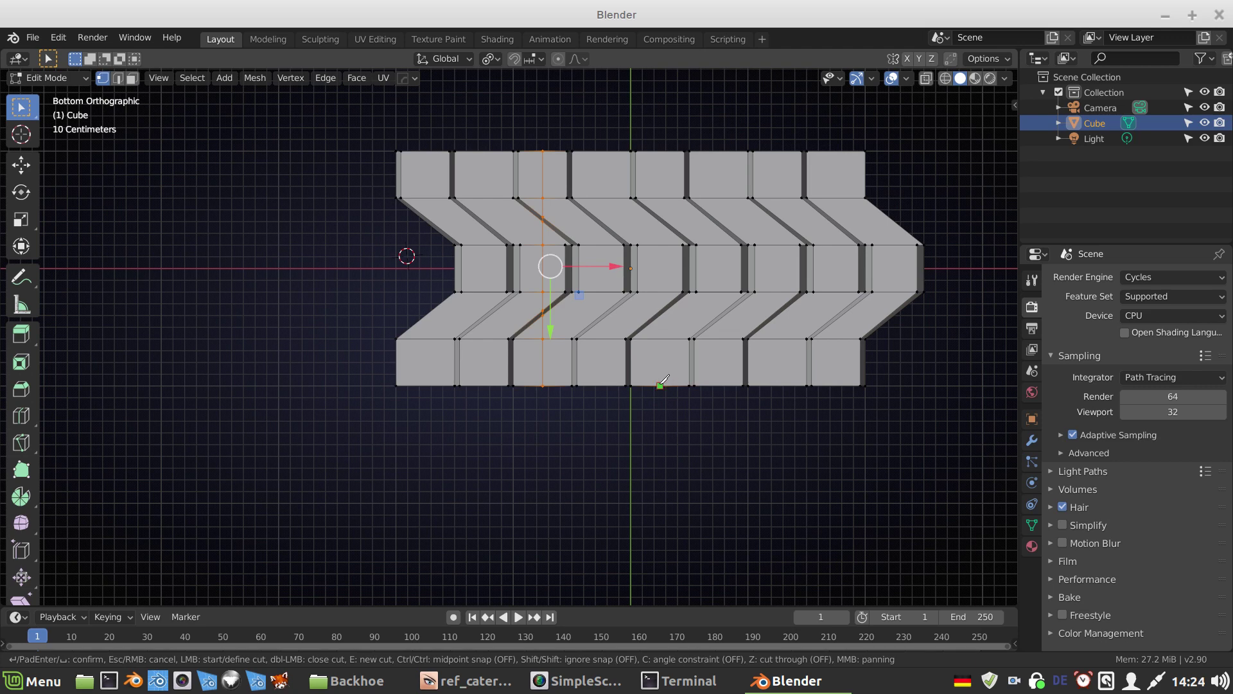
left_click(662, 382)
key("c")
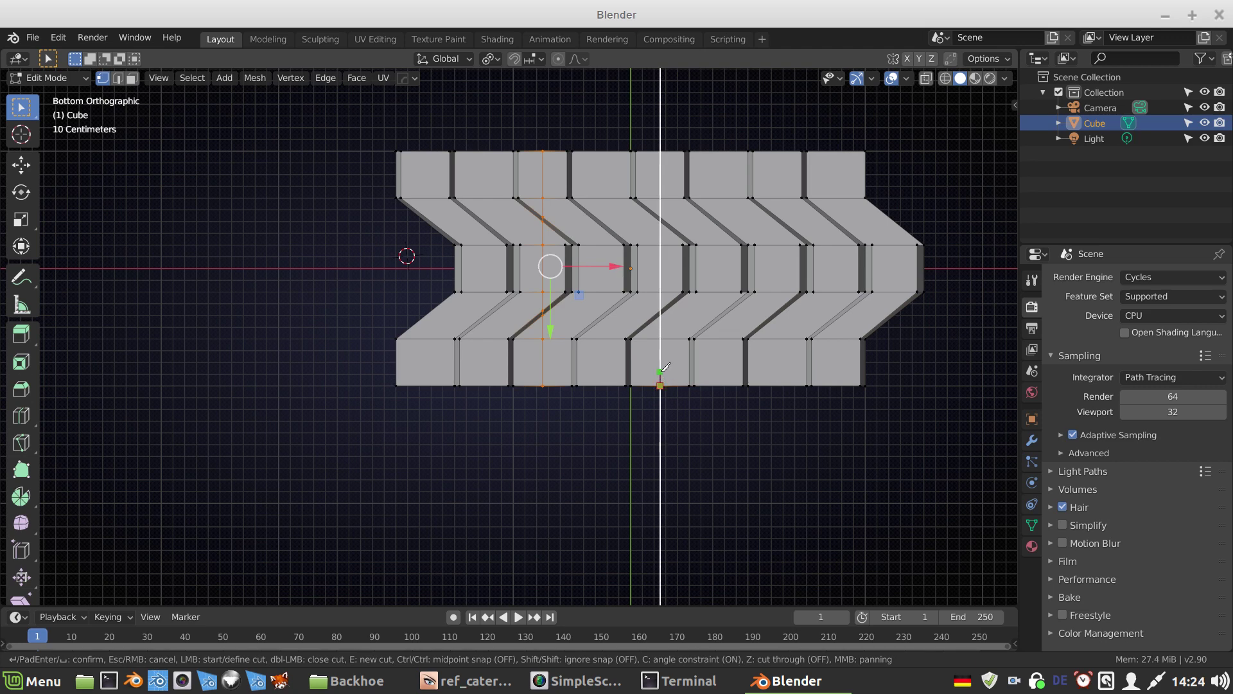
key("z")
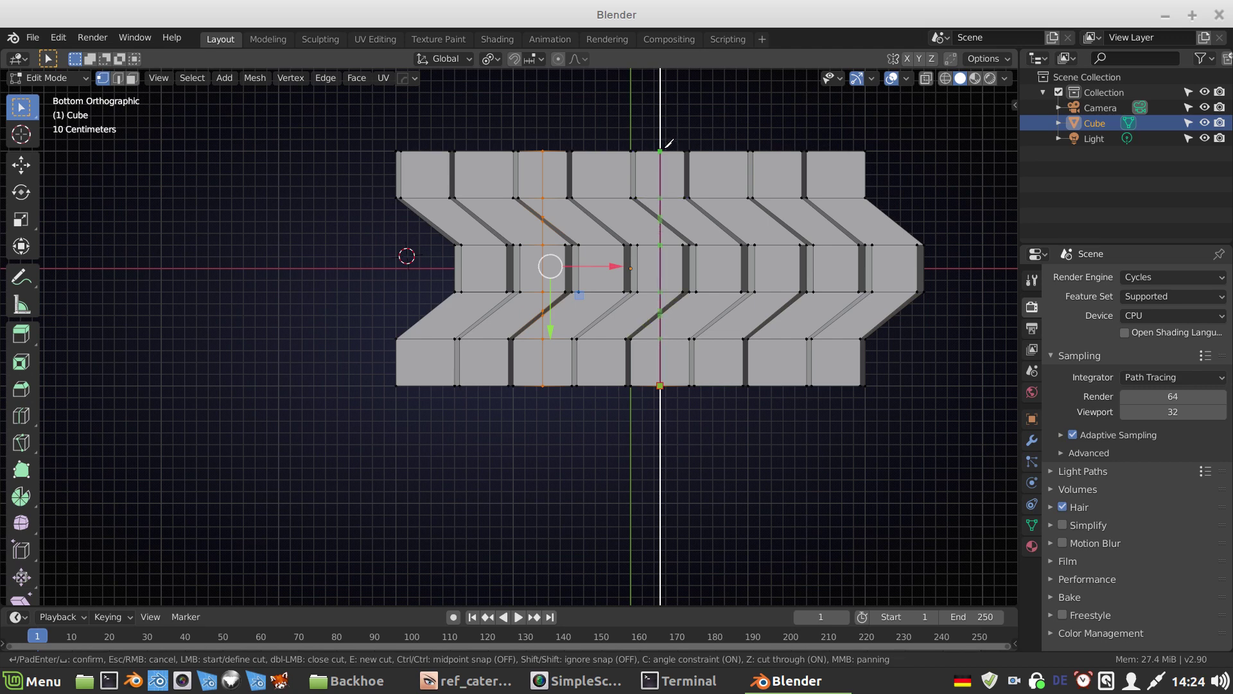
left_click(660, 150)
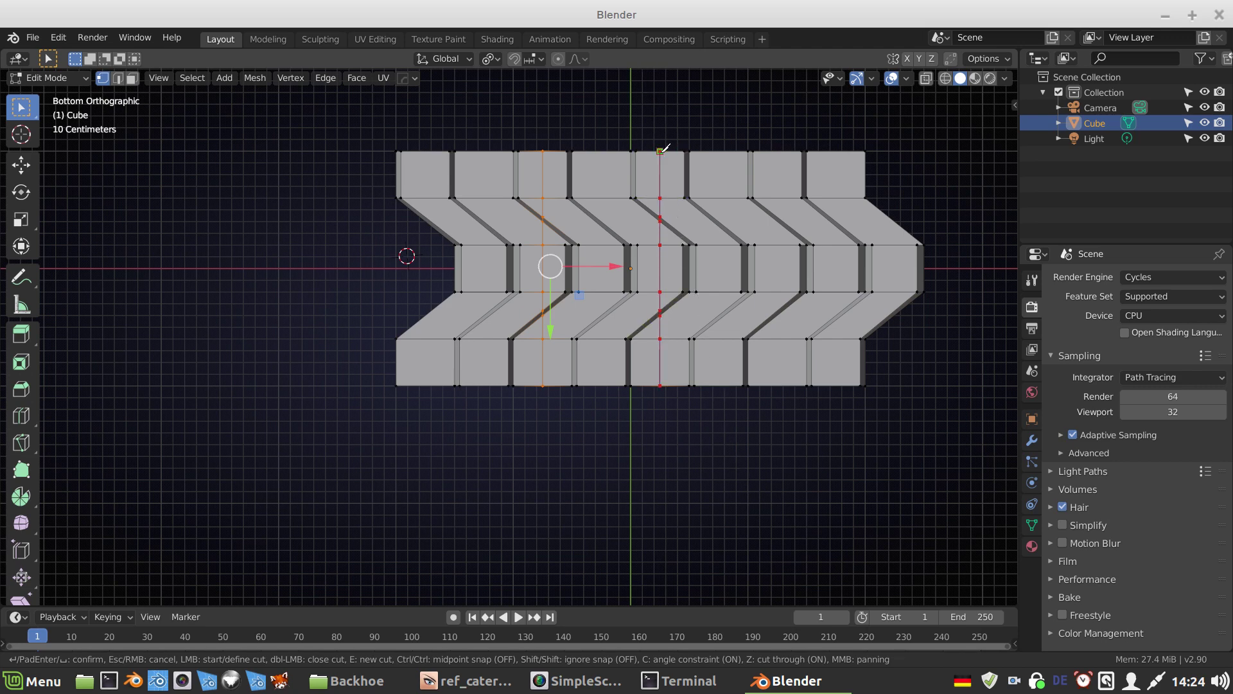
key("Return")
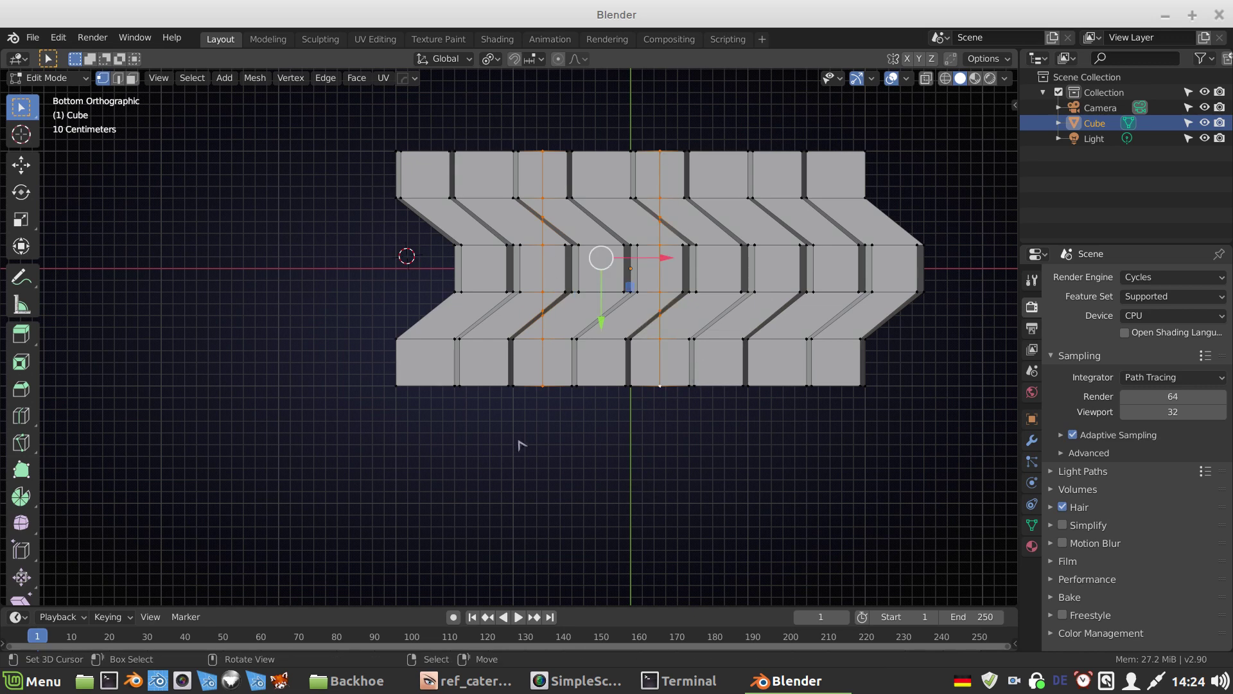
Step: In wireframe, box-select the geometry left and right of the two cuts and delete those vertices
key("z")
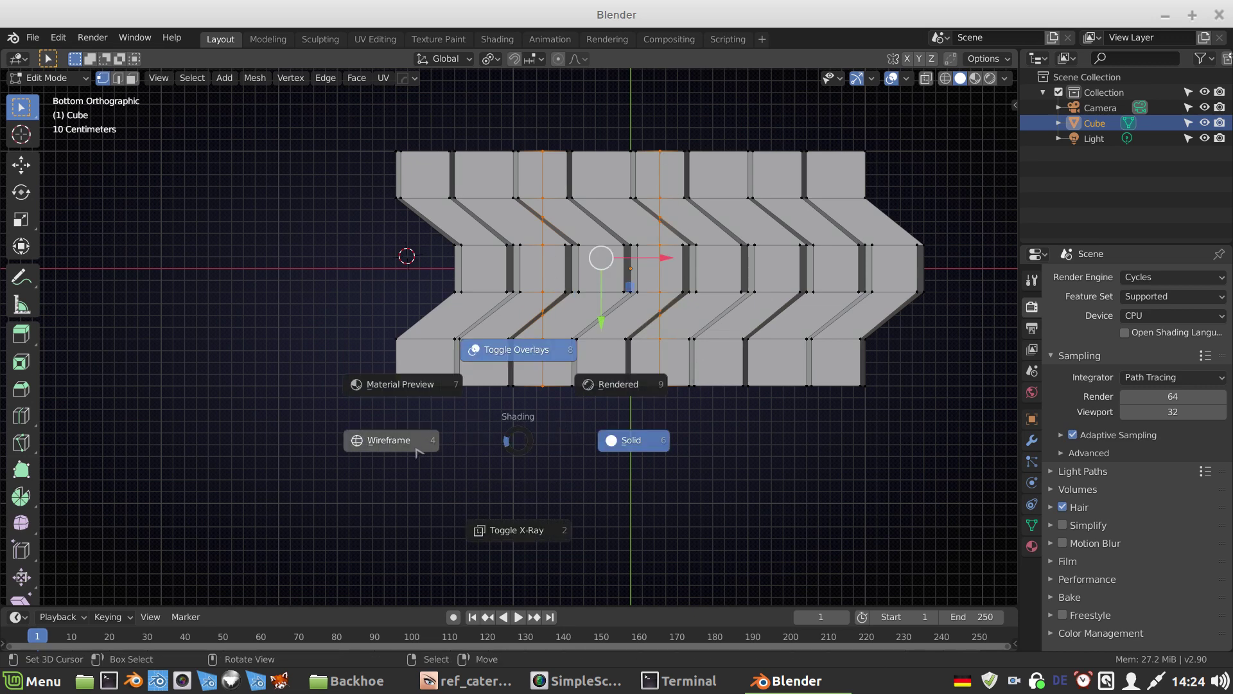
left_click(416, 451)
mouse_move(309, 109)
left_mouse_down()
mouse_move(485, 426)
mouse_move(525, 457)
left_mouse_up()
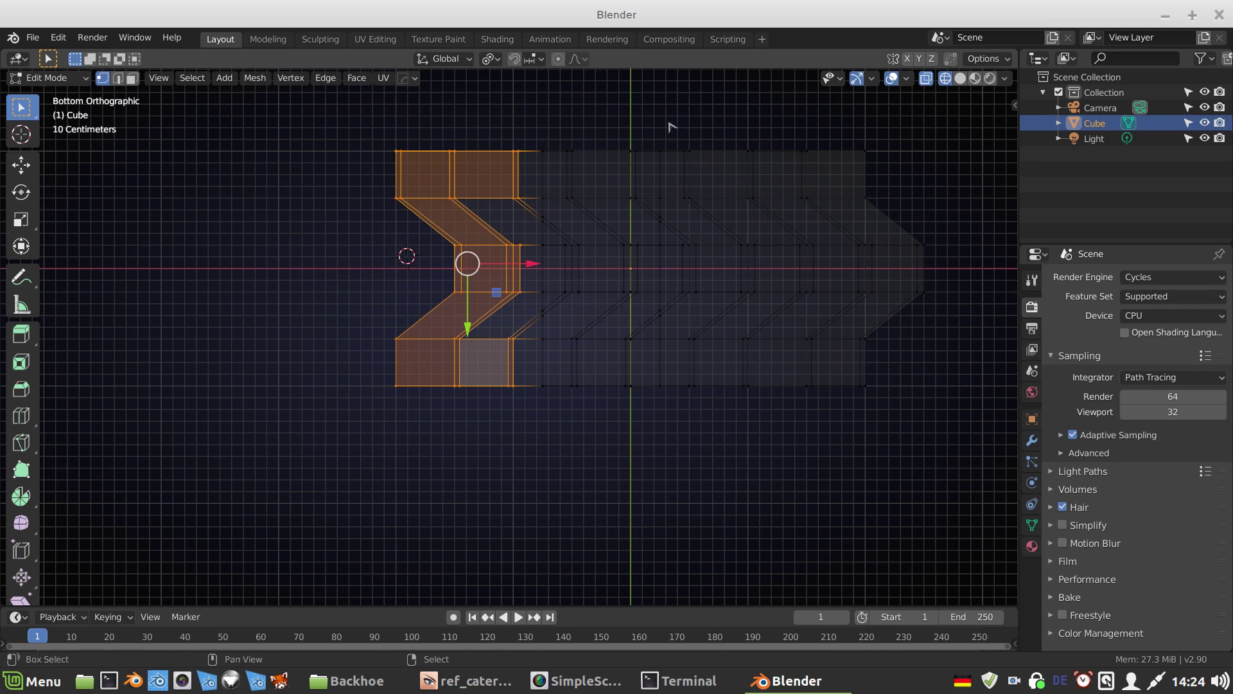
left_click_drag(672, 120, 964, 447, "shift")
key("x")
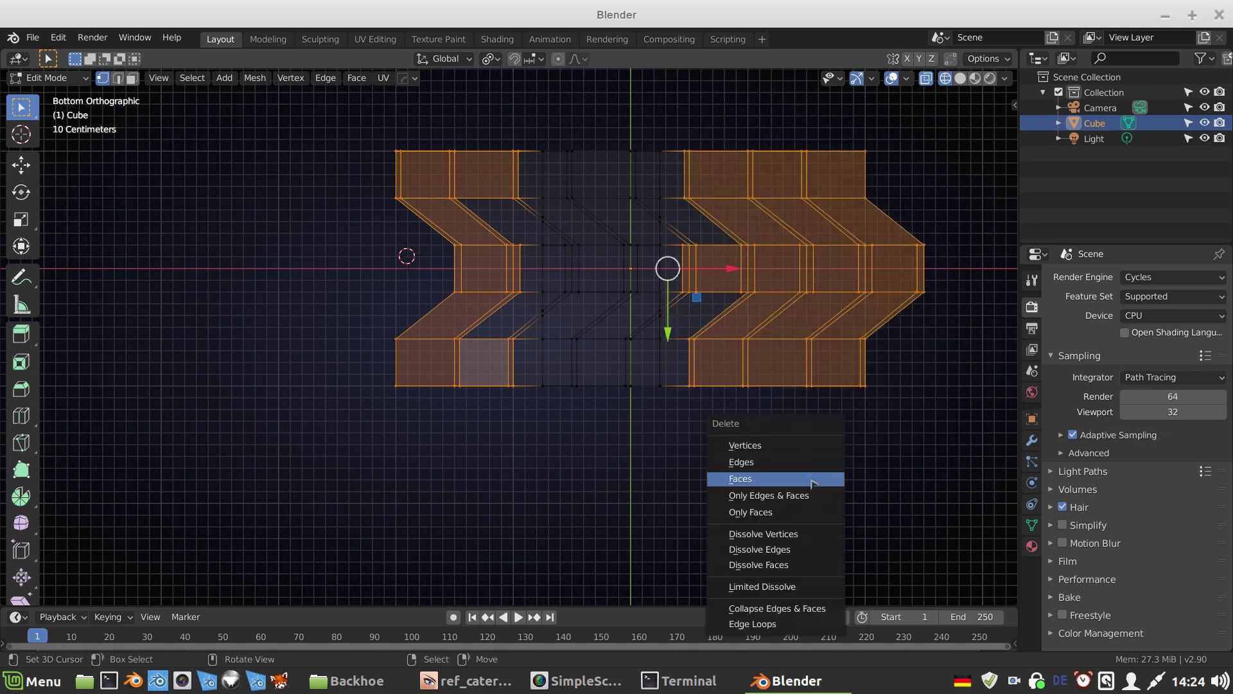
left_click(784, 451)
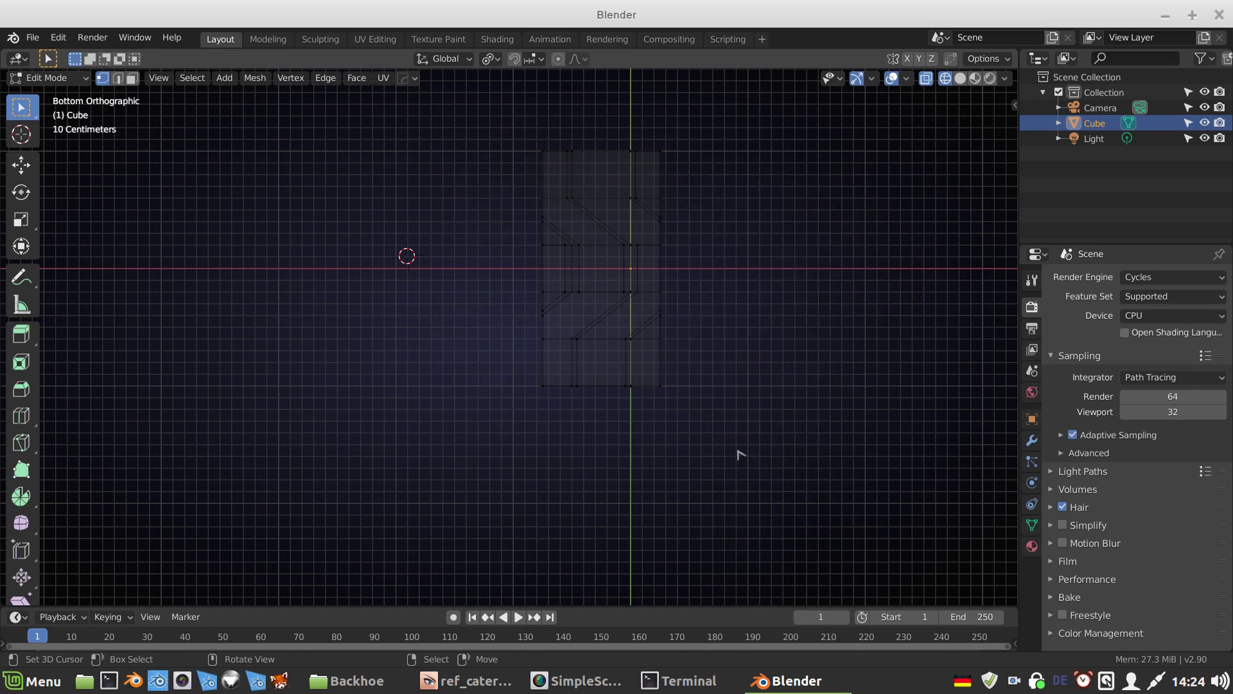
key("z")
left_click(758, 441)
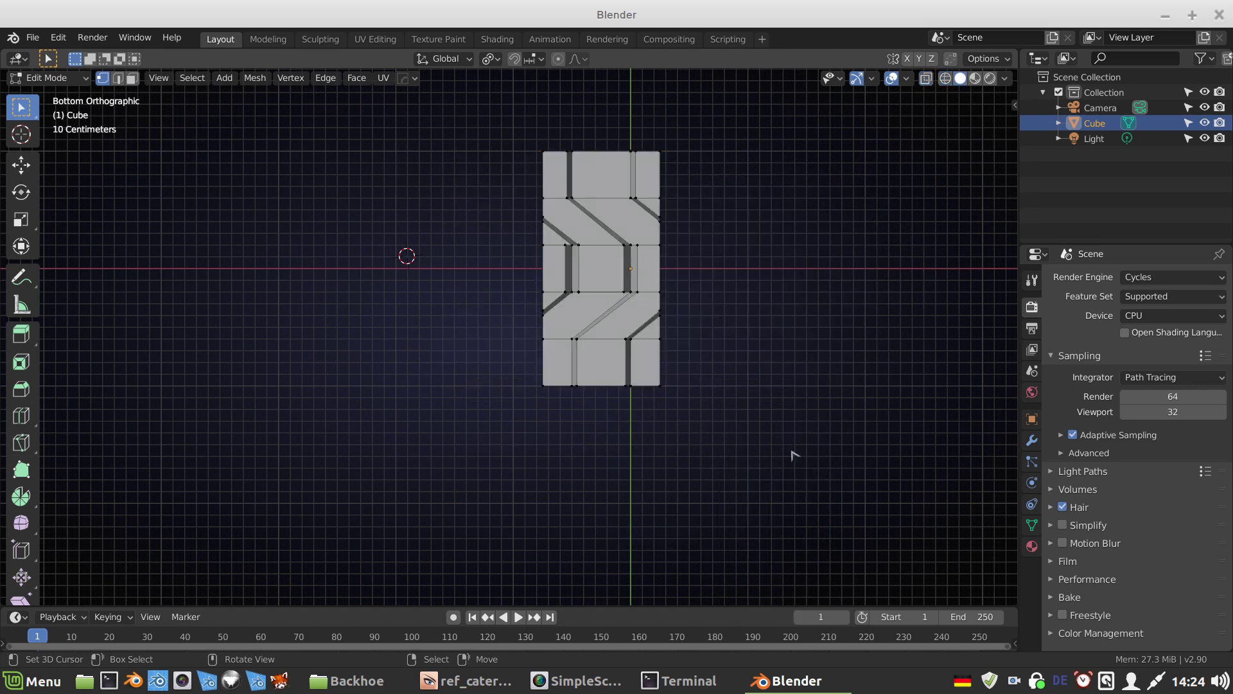
mouse_move(788, 289)
middle_mouse_down()
mouse_move(767, 456)
mouse_move(768, 358)
mouse_move(721, 353)
mouse_move(738, 294)
mouse_move(669, 467)
mouse_move(713, 344)
mouse_move(726, 426)
mouse_move(710, 436)
mouse_move(858, 423)
middle_mouse_up()
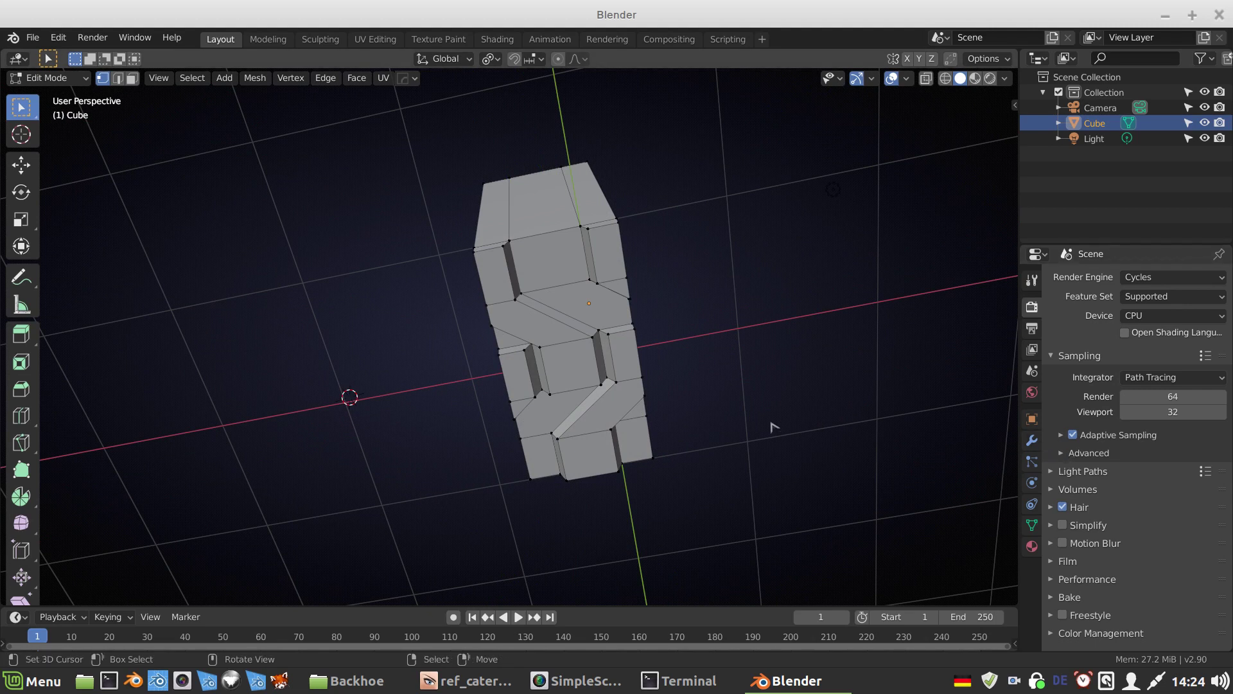
Step: In front wireframe view, raise the section's bottom vertices 0.1 along Z
middle_click_drag(753, 413, 730, 449)
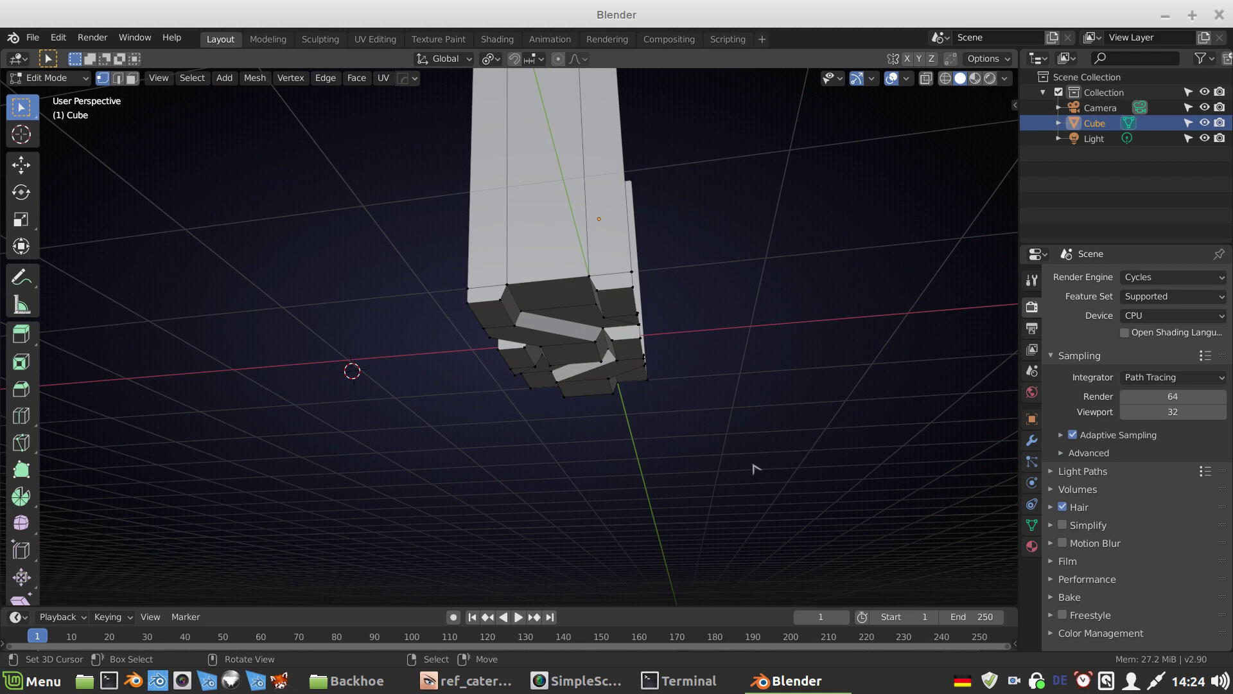
key("KP_1")
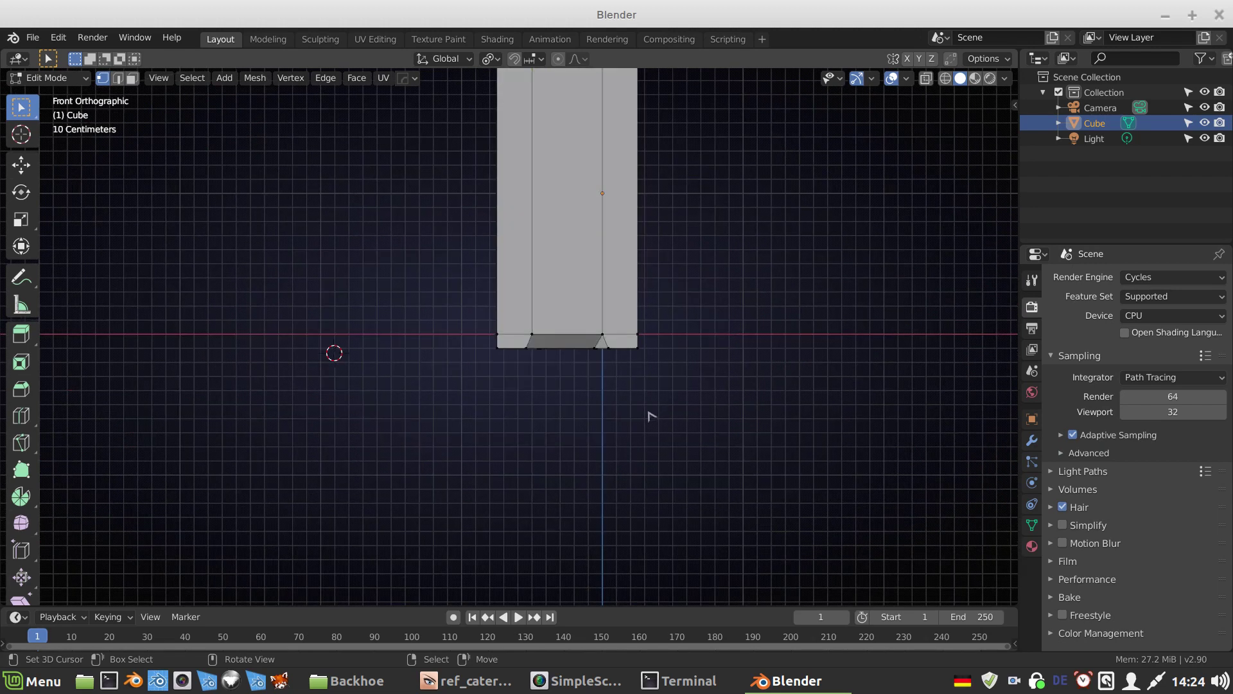
key("z")
left_click(570, 414)
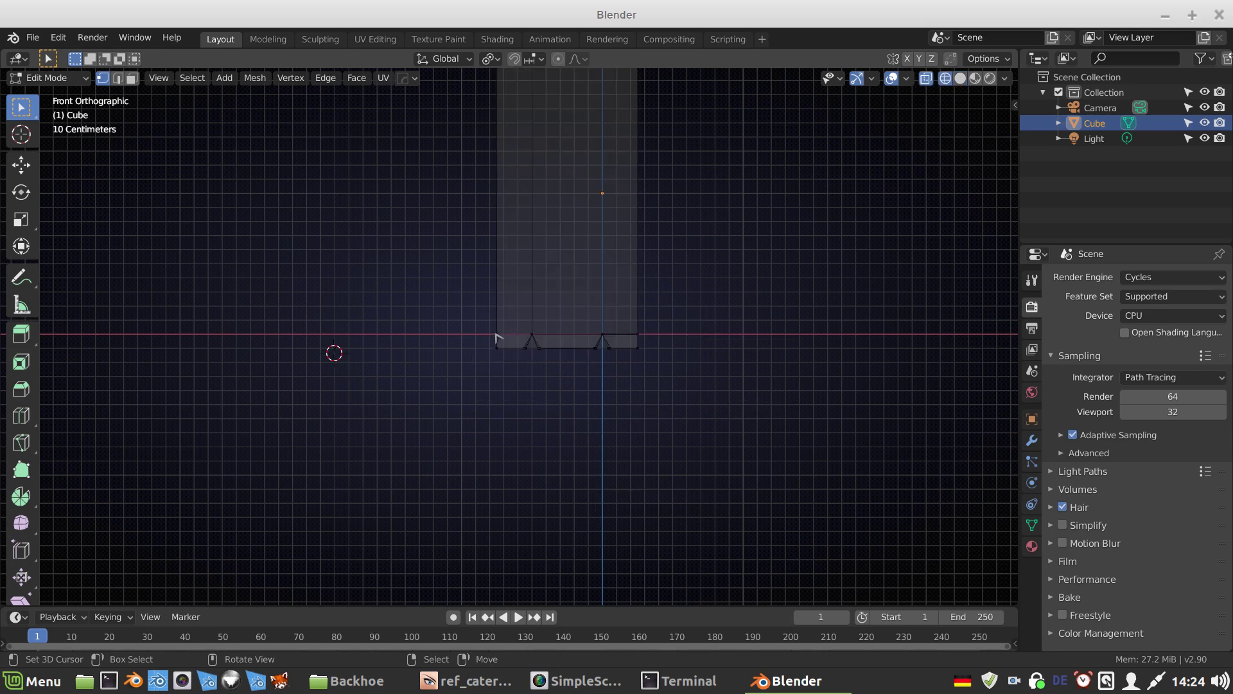
left_click_drag(357, 252, 888, 467)
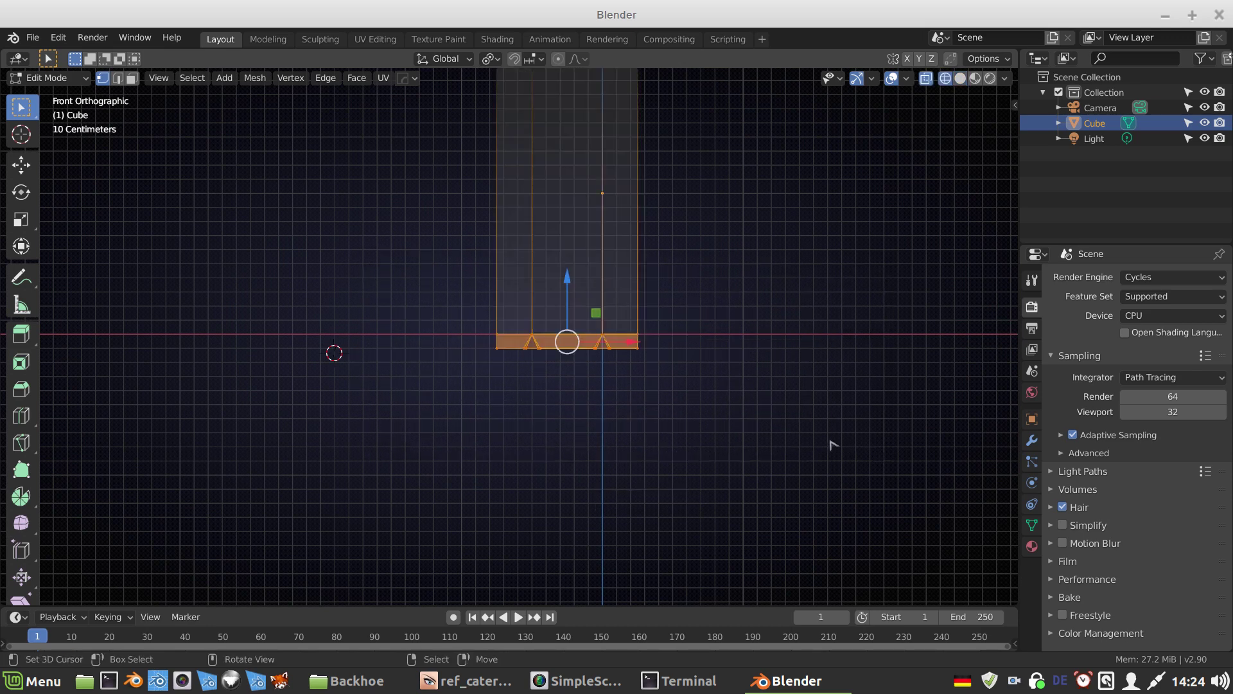
type("gz")
type(".1")
key("Return")
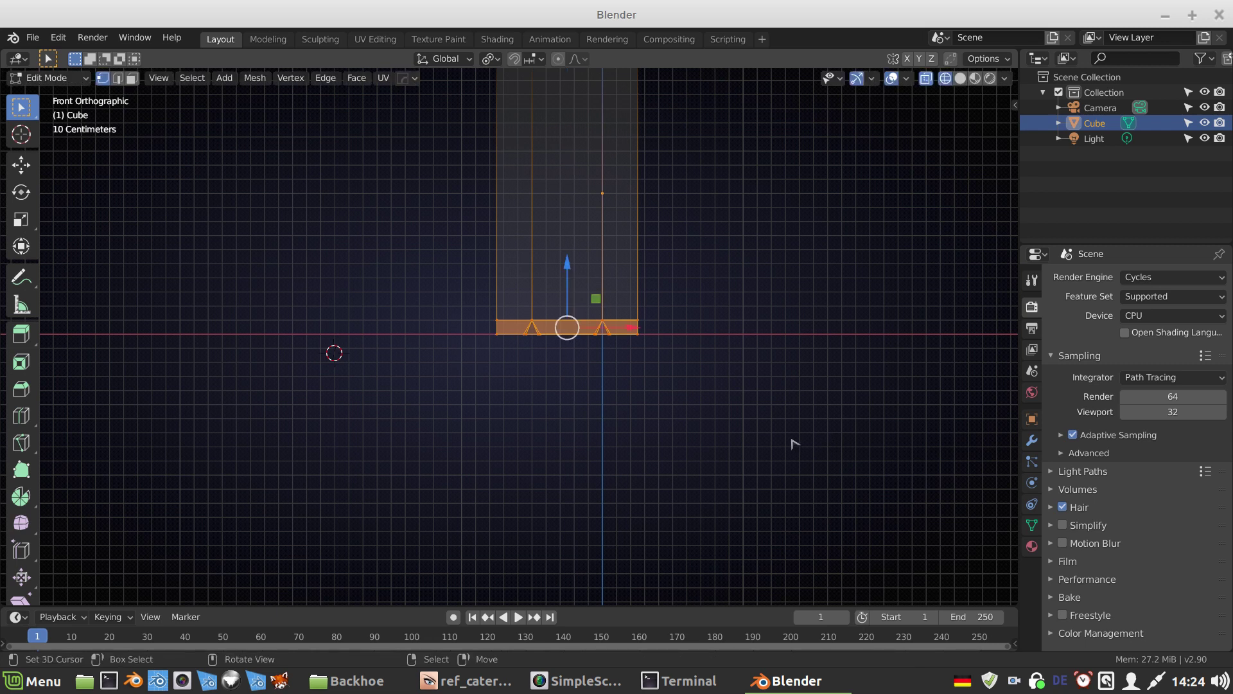
key("Tab")
key("Tab")
Step: Return to solid shading and switch to edge select mode on the block
key("z")
left_click(680, 460)
middle_click_drag(680, 460, 668, 378)
scroll(668, 379, "up", 2)
scroll(630, 118, "up", 3, "shift")
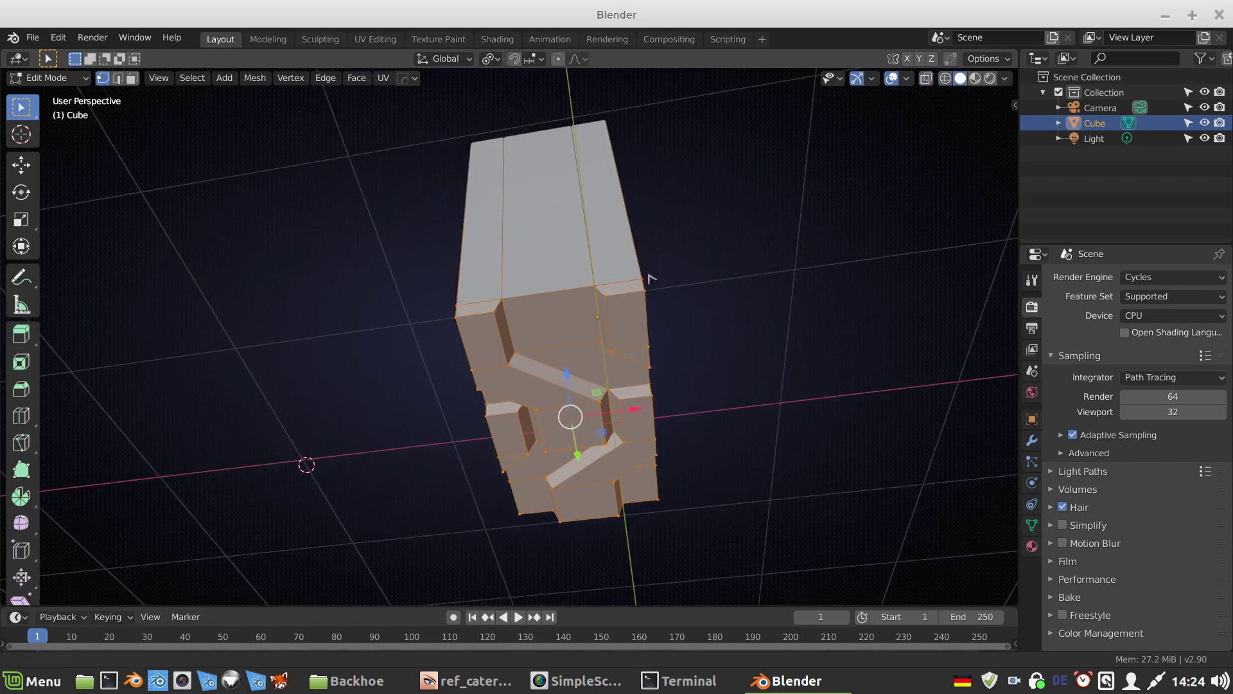
left_click(118, 79)
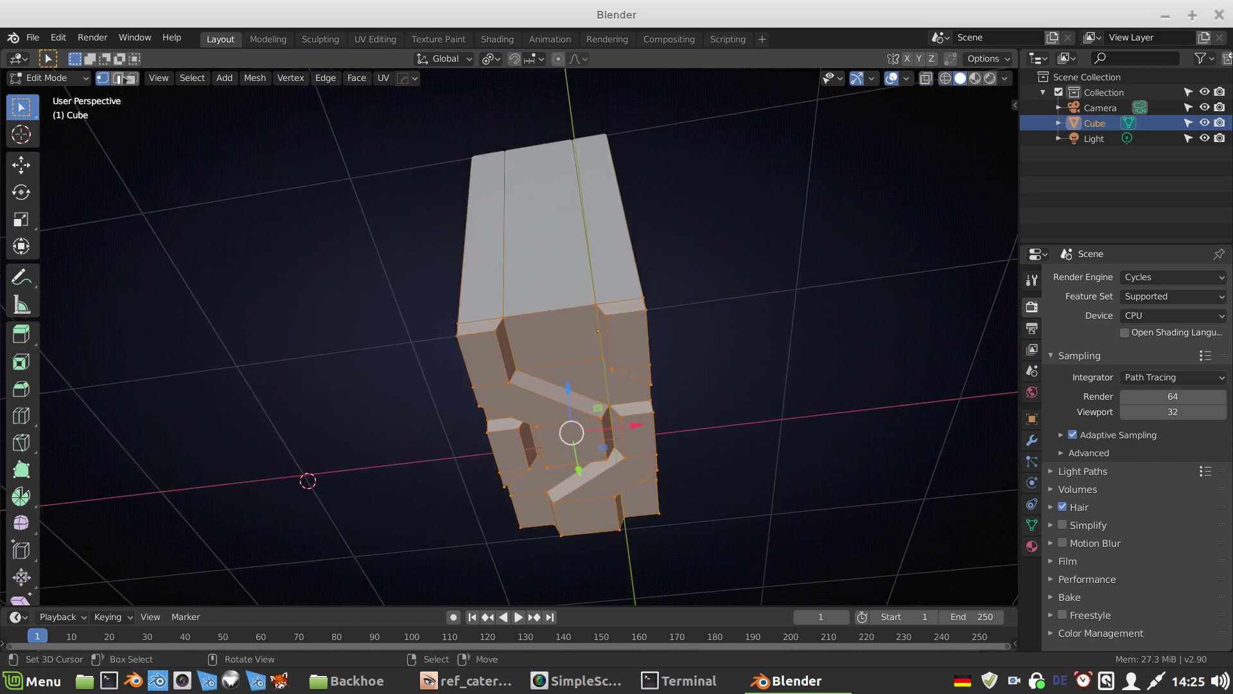
left_click(524, 318)
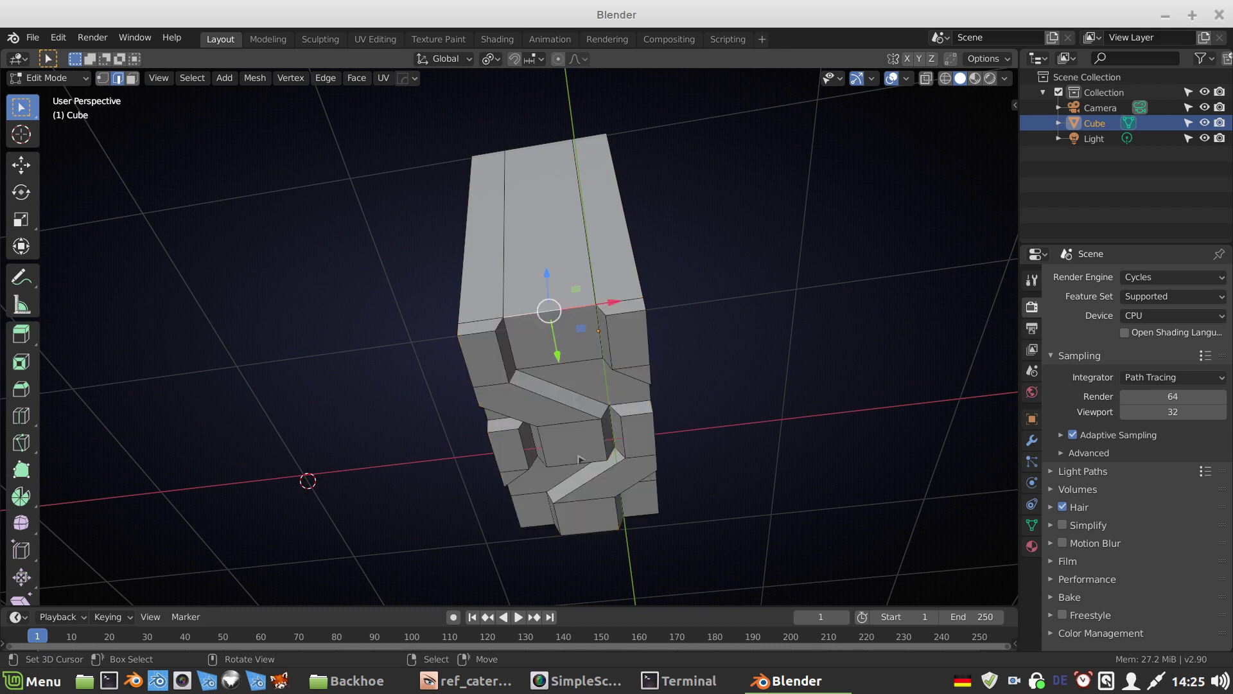
Step: Select the block's five top edges and move them down along Z
middle_click_drag(583, 480, 611, 296)
middle_click_drag(575, 445, 609, 220)
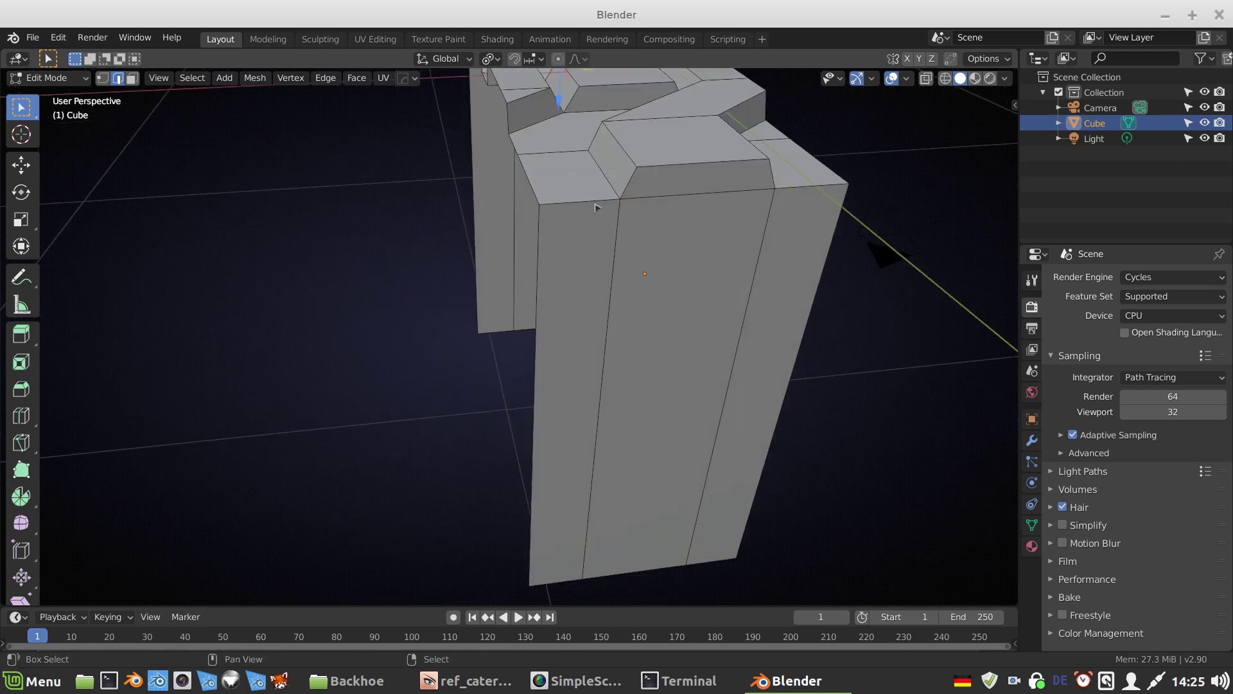
left_click(596, 206, "shift")
left_click(770, 195, "shift")
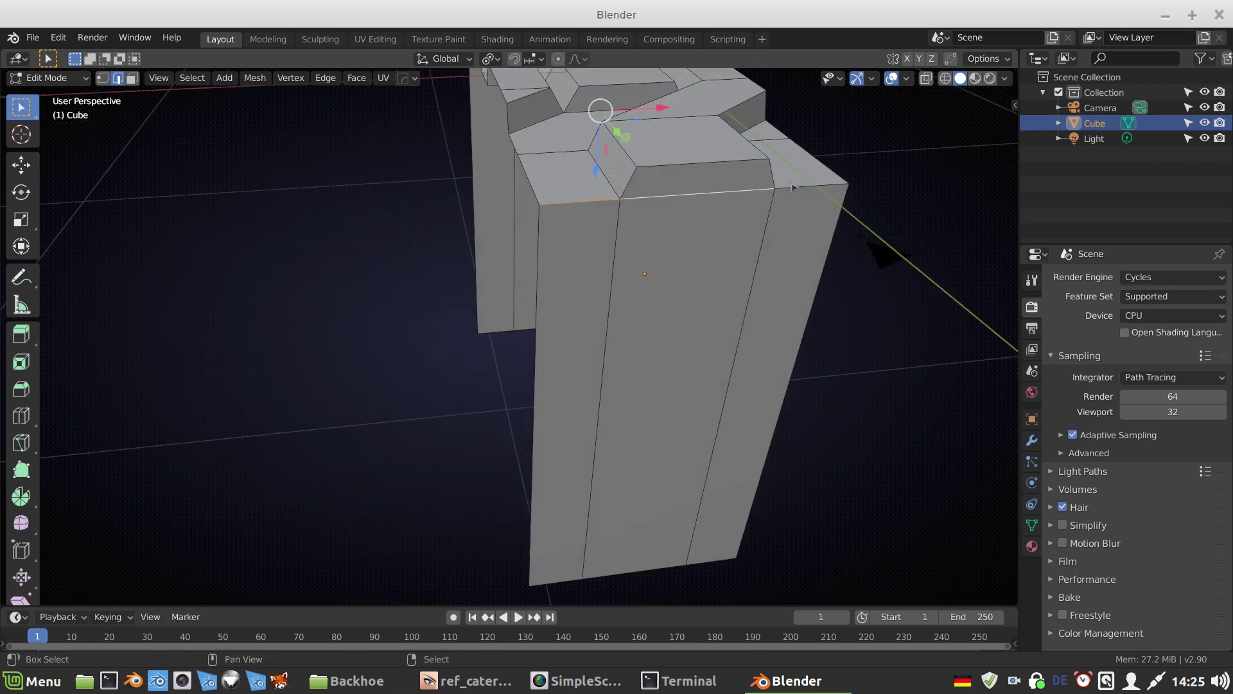
left_click(792, 187, "shift")
middle_click_drag(792, 186, 477, 401)
left_click(478, 373, "shift")
left_click(720, 351, "shift")
middle_click_drag(784, 463, 730, 393)
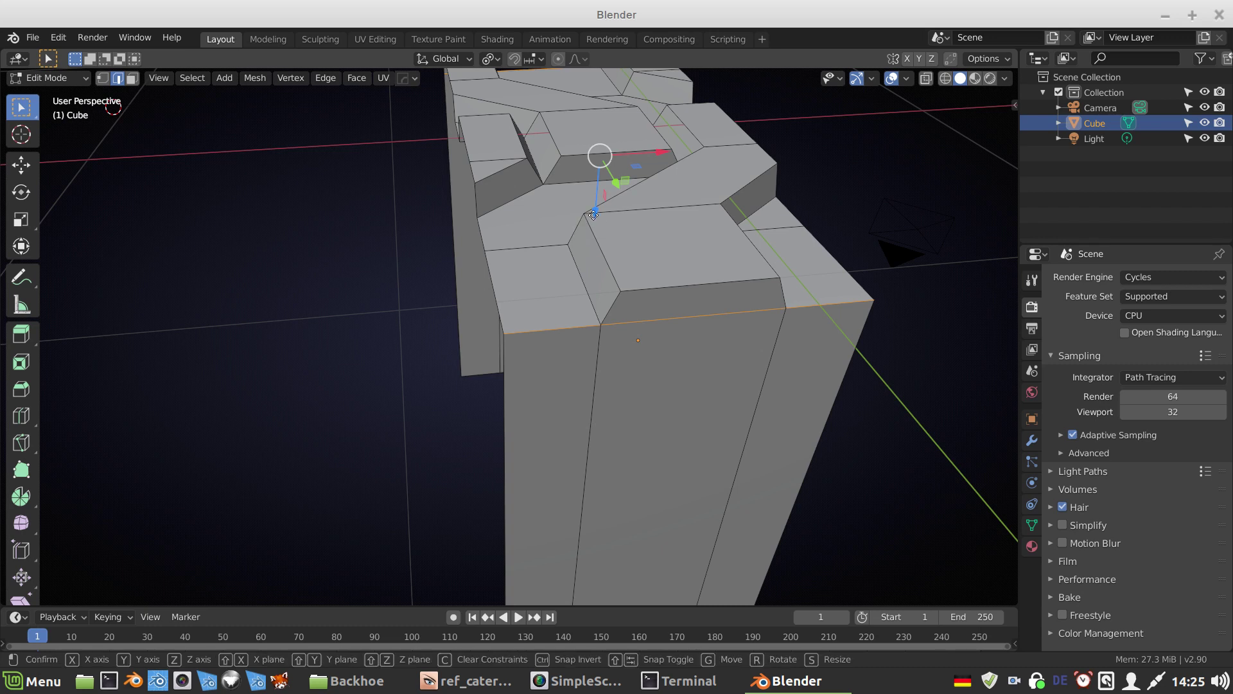
left_click_drag(594, 218, 590, 286)
Step: From below, select only the top block's front edge
middle_click_drag(637, 293, 507, 429)
left_click(690, 316)
left_click(697, 313)
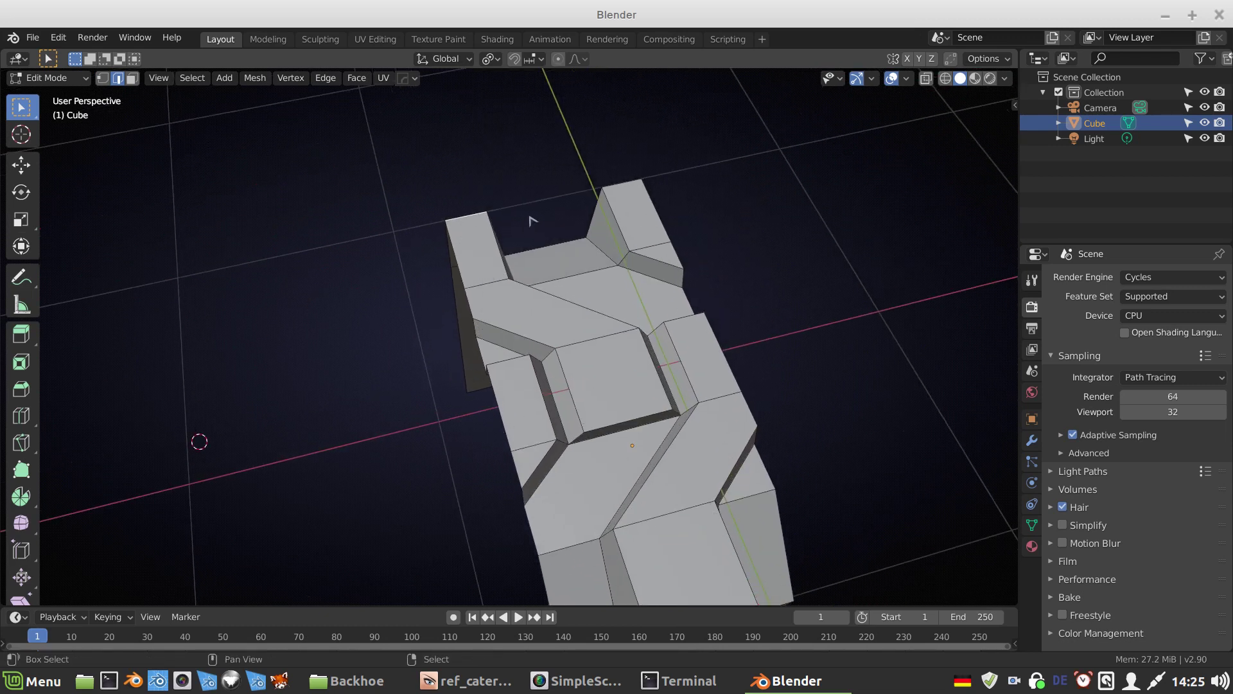
Step: With the Median Point pivot, scale the selected edge slightly below 1 along Y
scroll(624, 197, "down", 5)
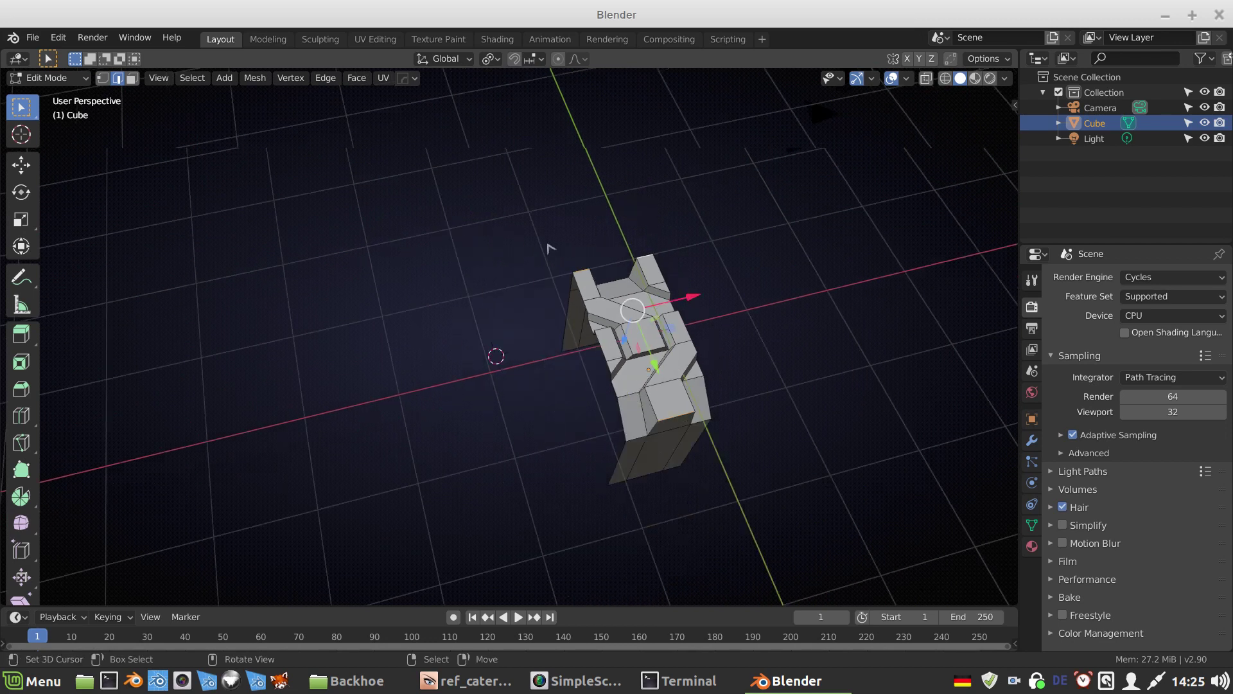
left_click(489, 59)
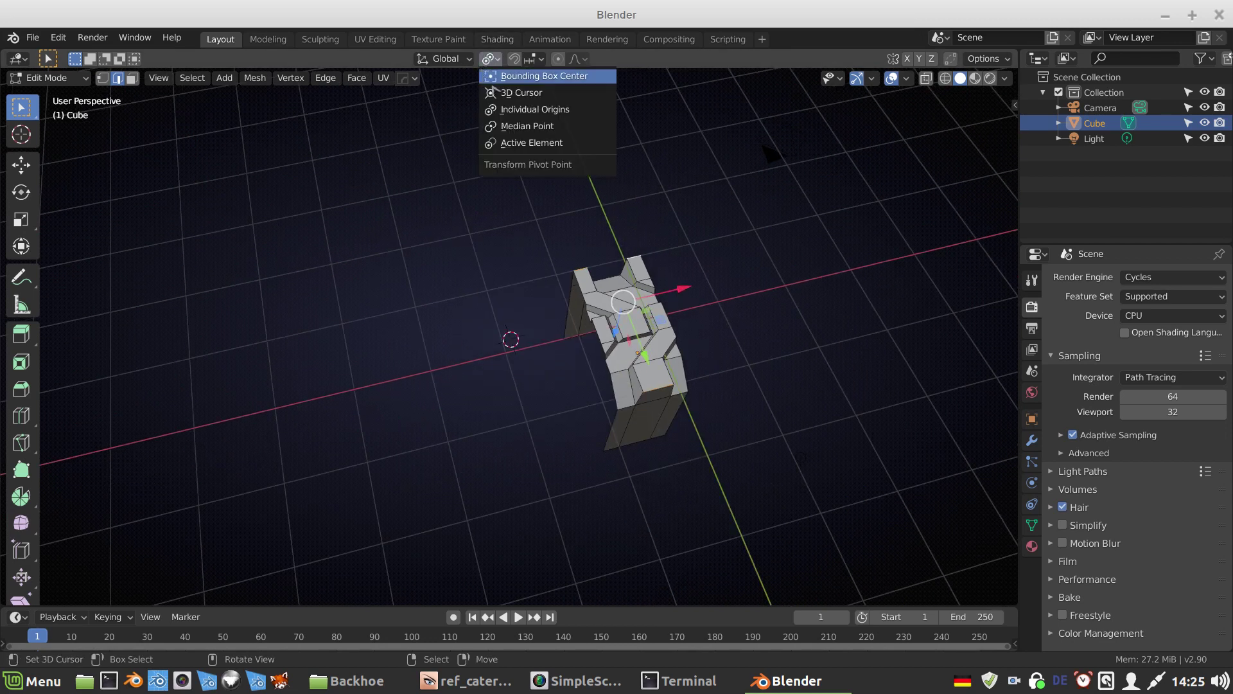
left_click(503, 127)
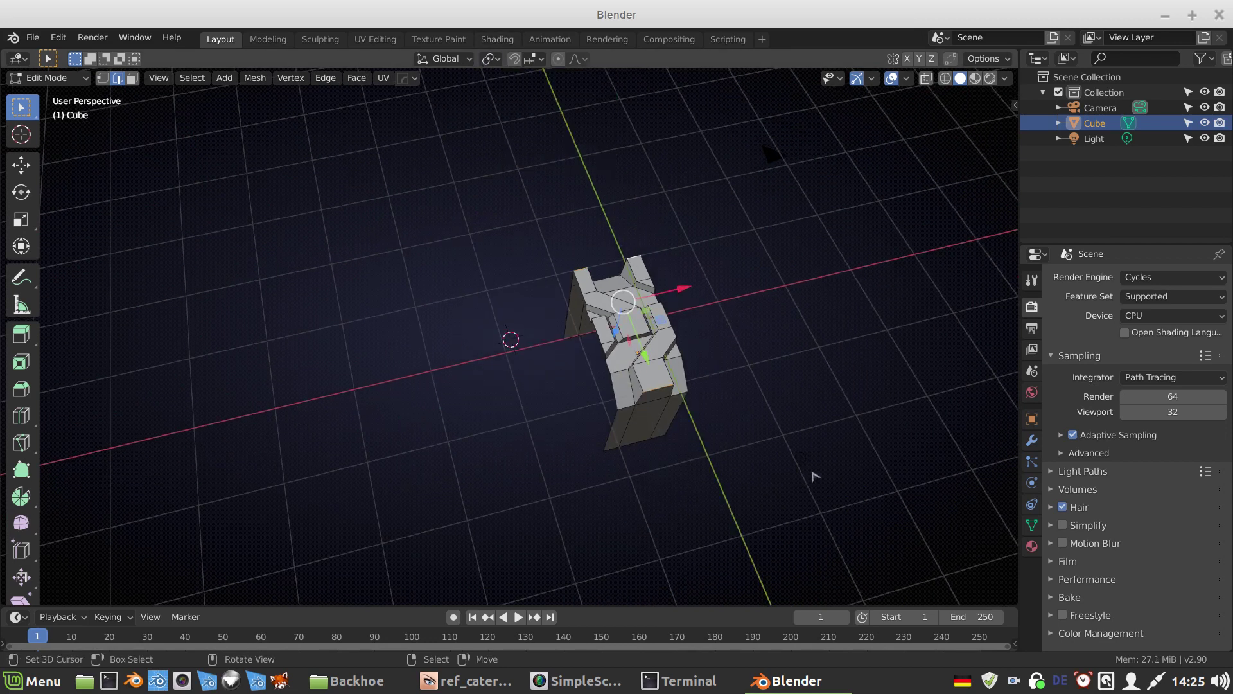
key("s")
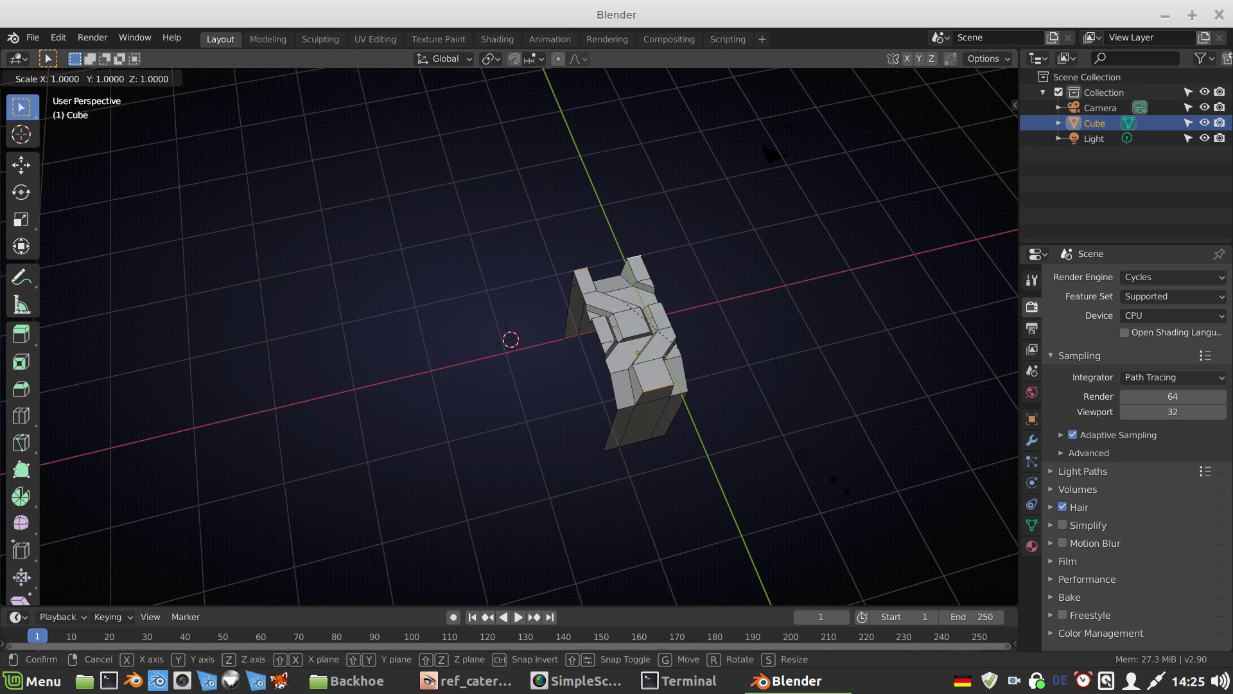
key("y")
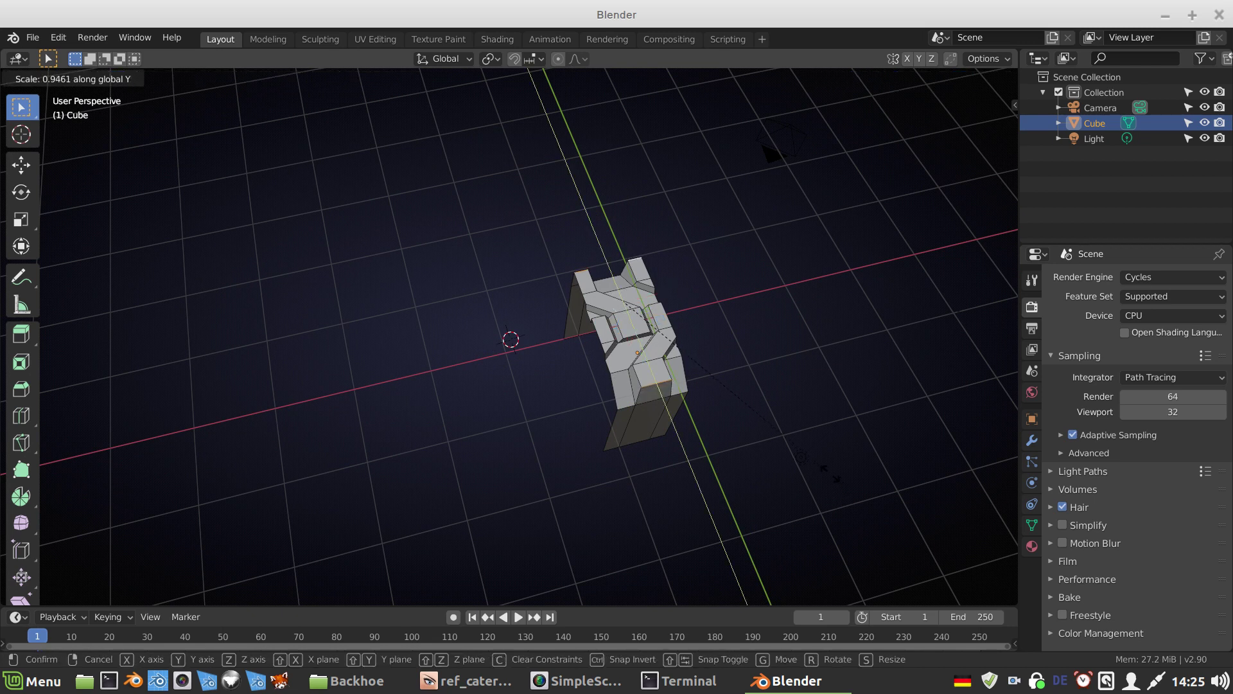
left_click(829, 476)
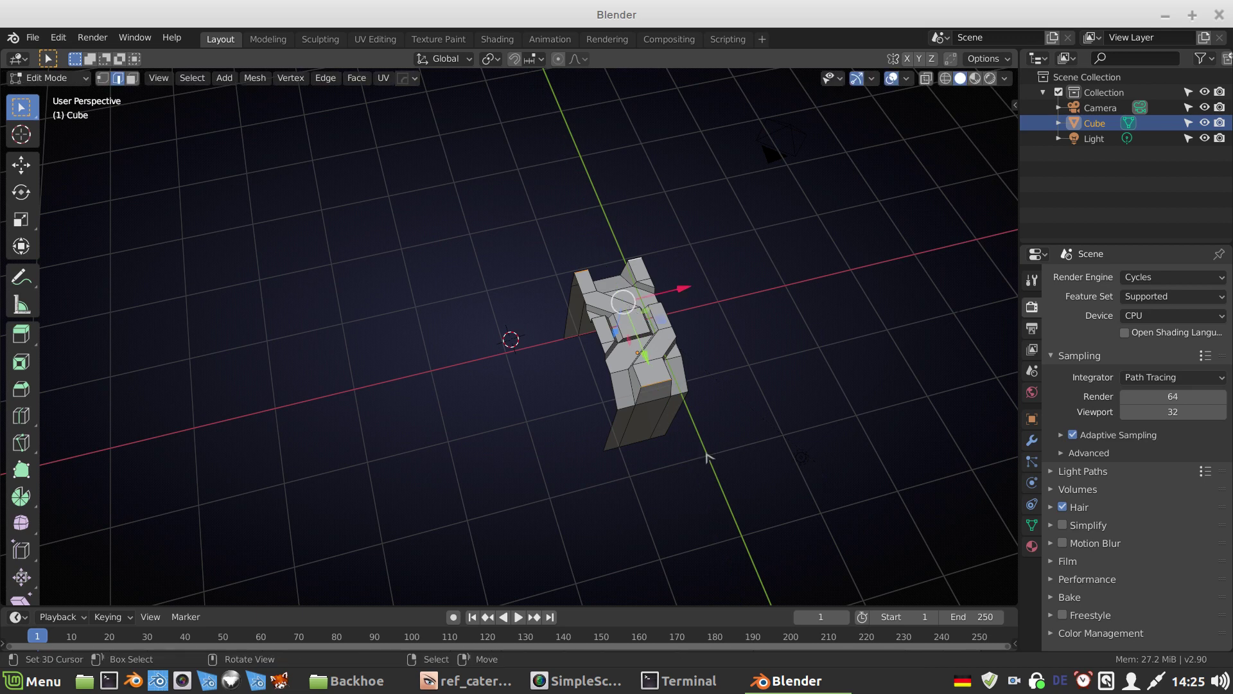
middle_click_drag(710, 454, 666, 434)
scroll(668, 392, "up", 6)
middle_click_drag(670, 388, 668, 461)
middle_click_drag(585, 389, 586, 393)
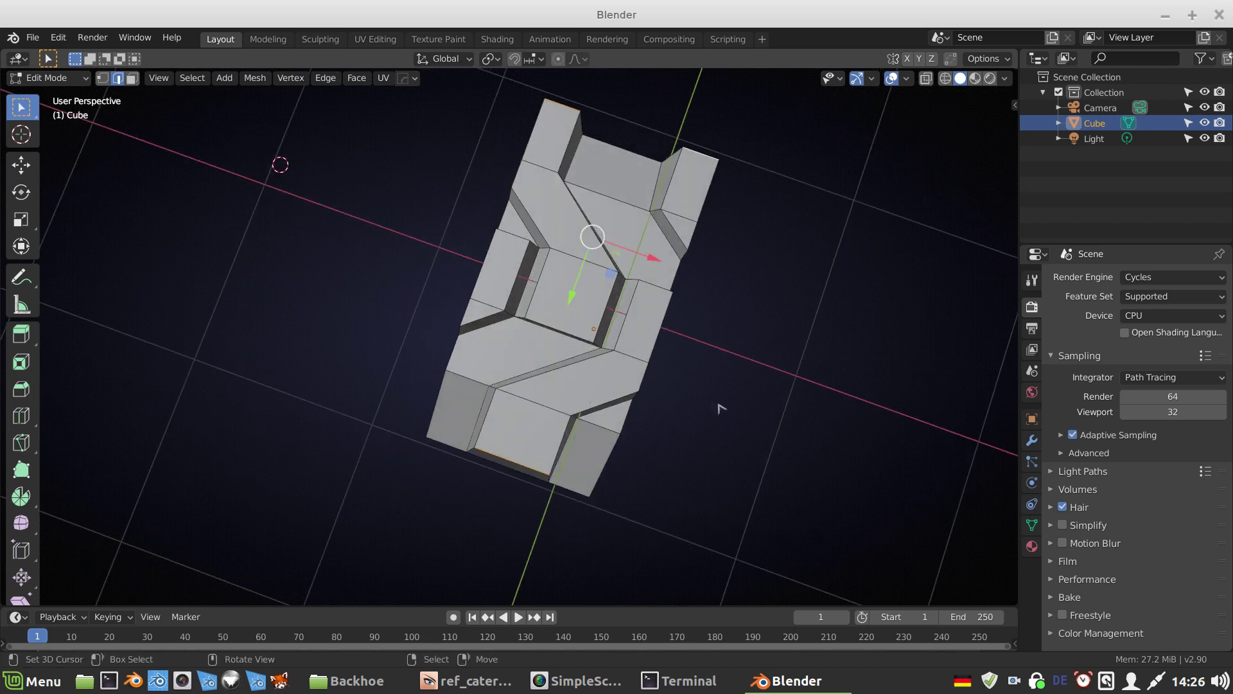
mouse_move(724, 410)
middle_mouse_down()
mouse_move(728, 384)
mouse_move(738, 421)
middle_mouse_up()
middle_click_drag(655, 481, 702, 499)
Step: In Object Mode, add an Array modifier with Count 20 to the tread section
key("Tab")
scroll(807, 318, "down", 8)
middle_click_drag(807, 318, 681, 430)
left_click(1032, 441)
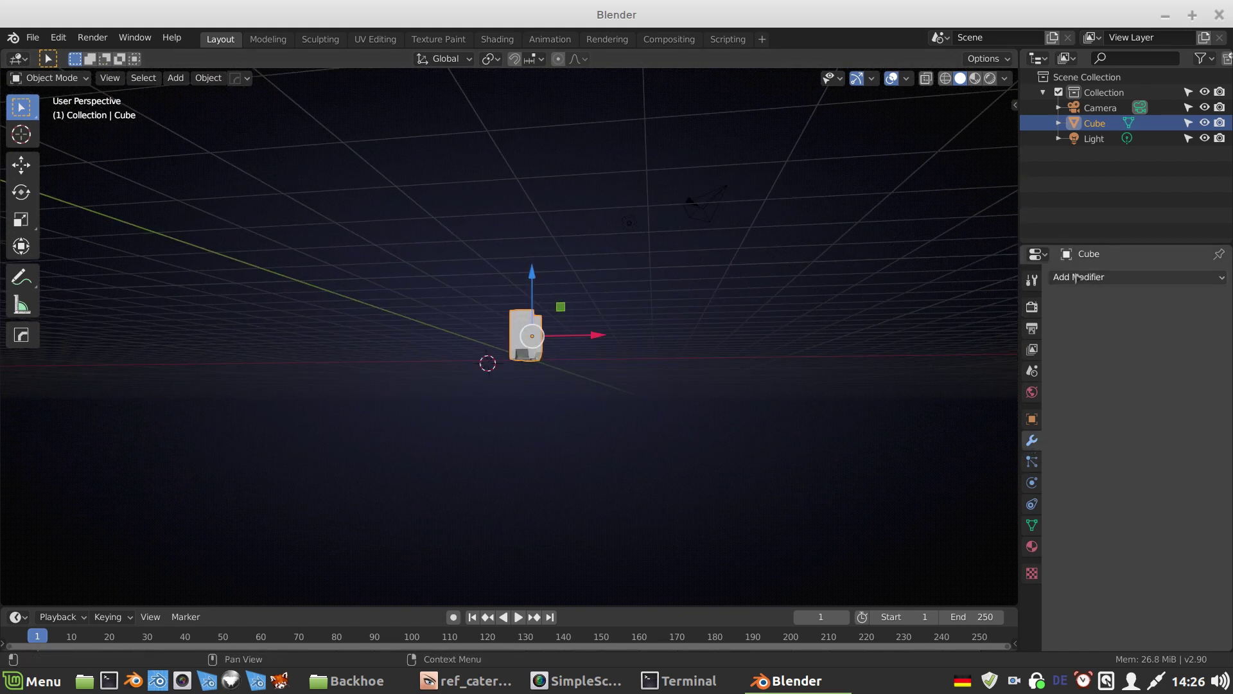
left_click(1086, 278)
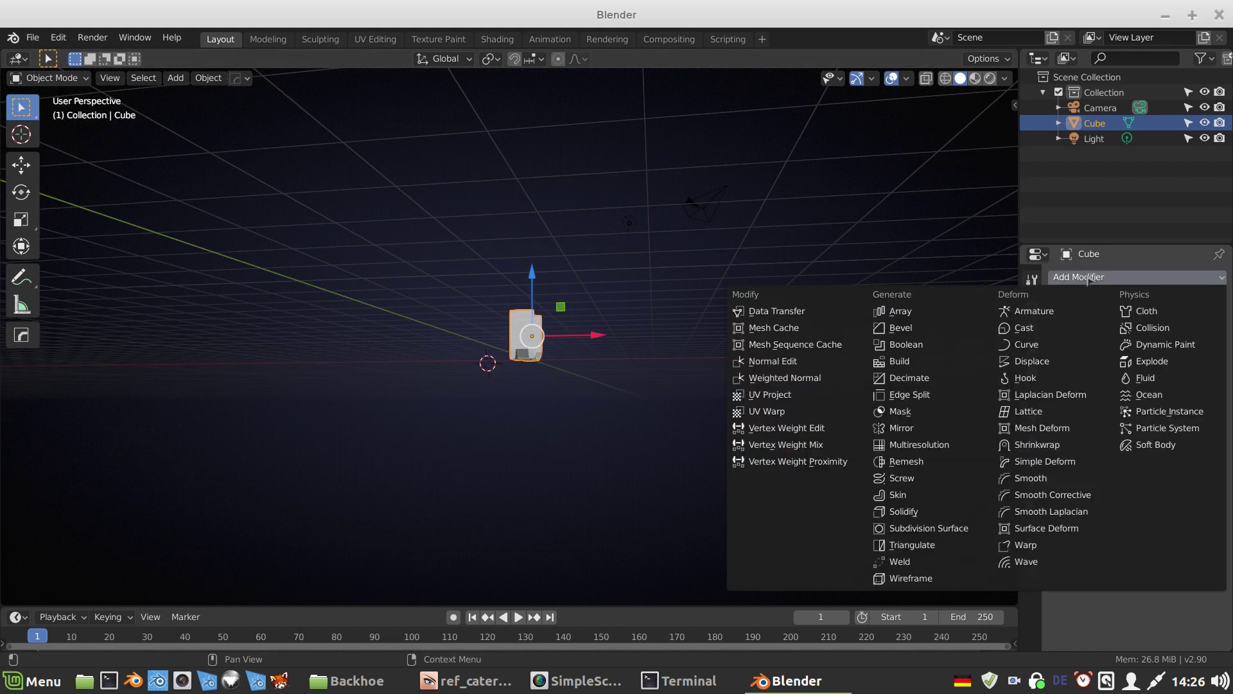
left_click(901, 312)
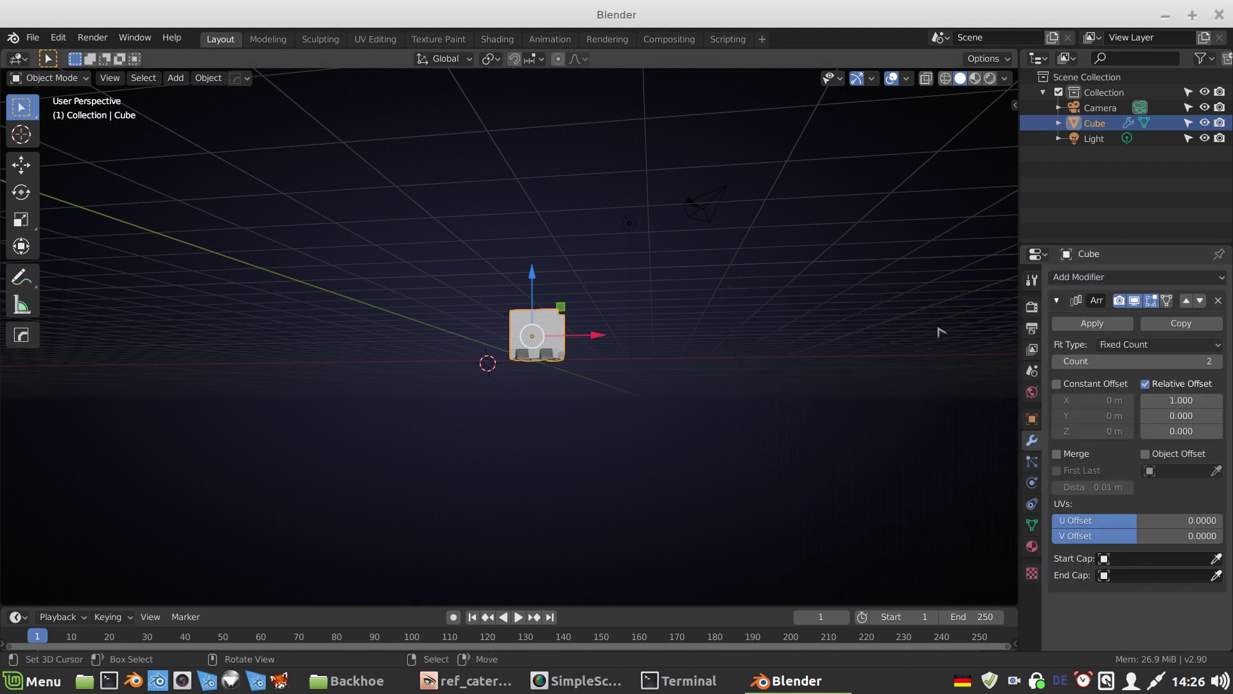
left_click(1148, 361)
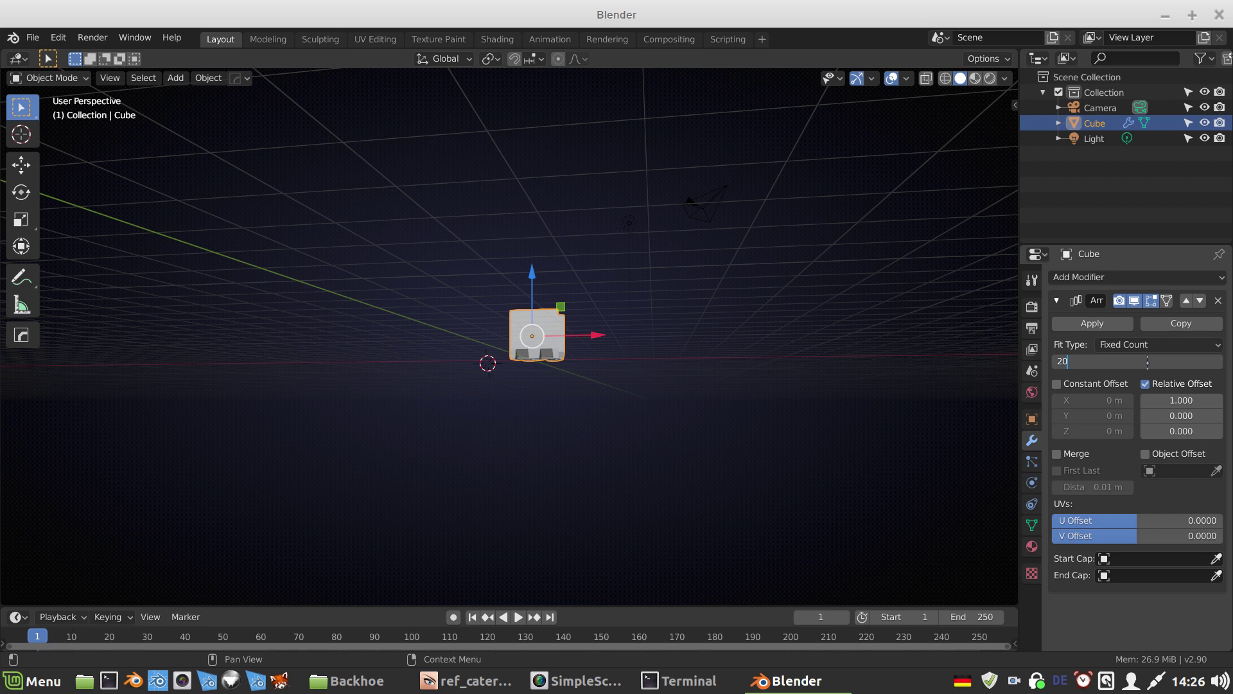
type("20")
key("Return")
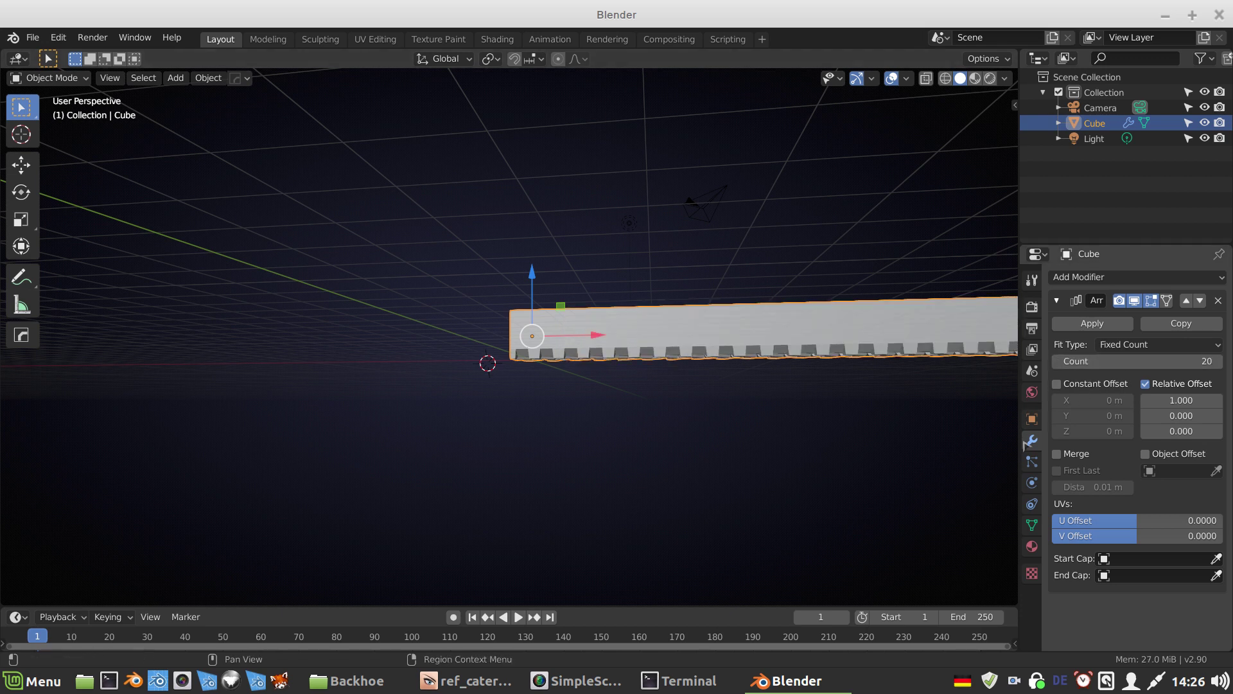
left_click(1056, 300)
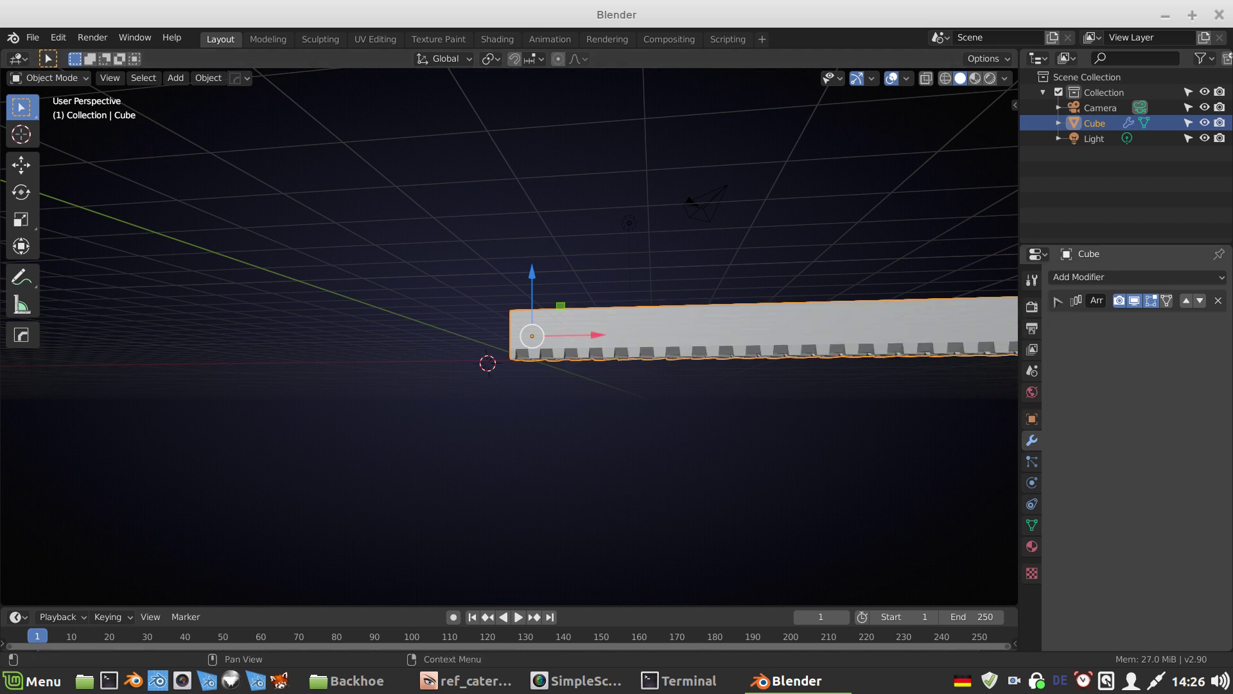
Step: Add a Simple Deform modifier and snap the 3D cursor to the world origin
left_click(1096, 277)
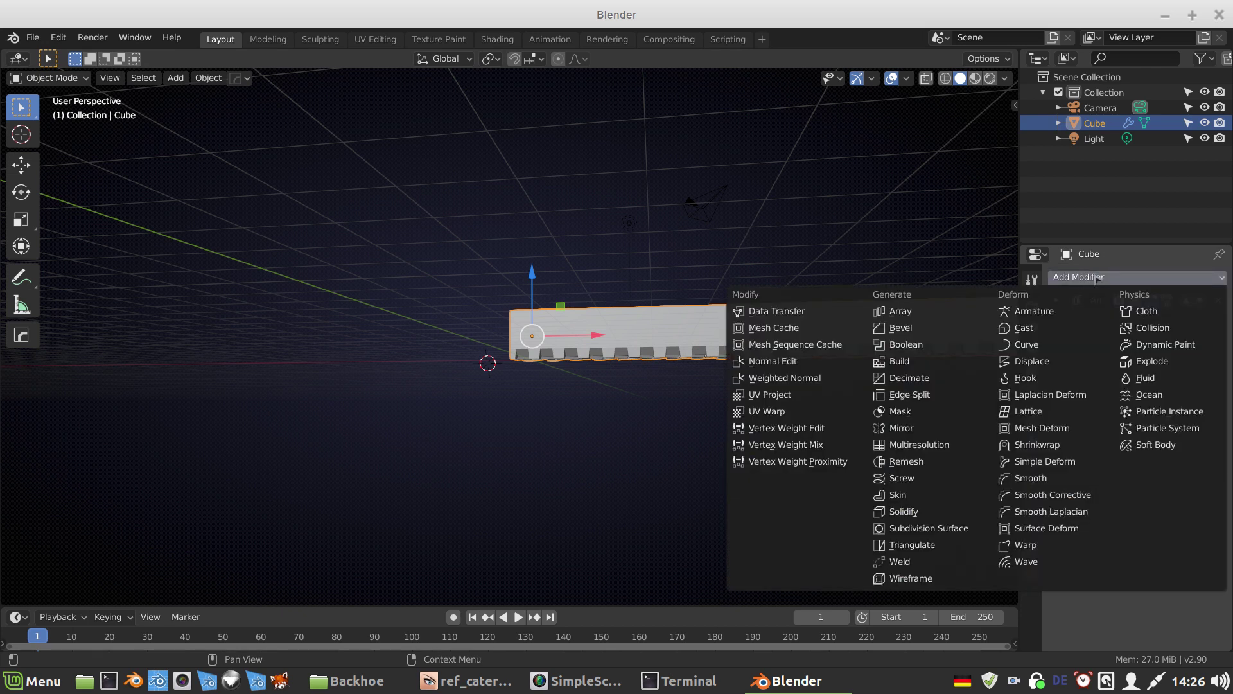
left_click(1040, 462)
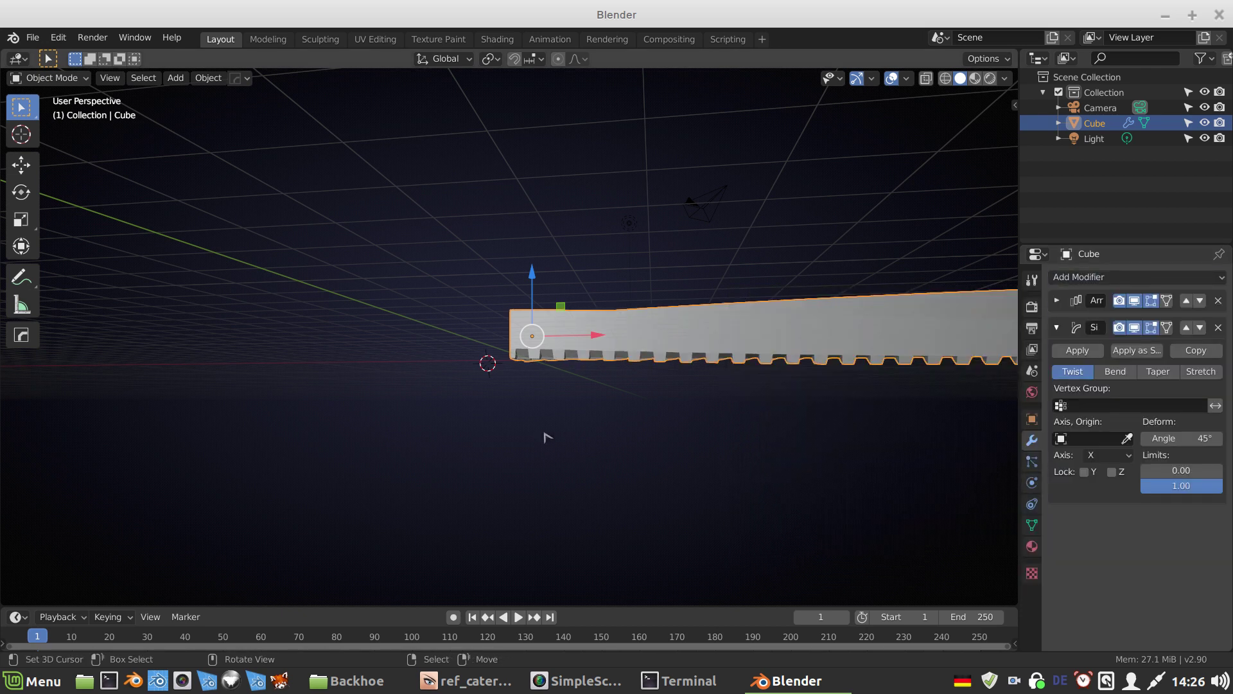
key("KP_1")
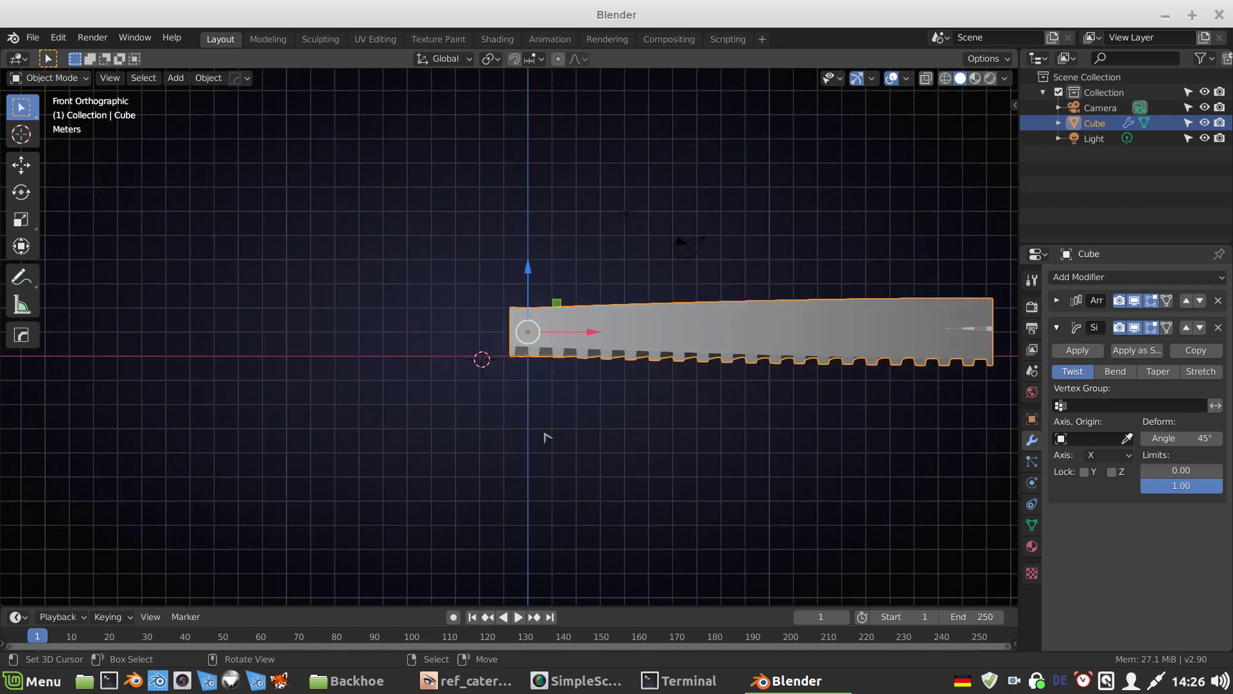
scroll(554, 434, "up", 2)
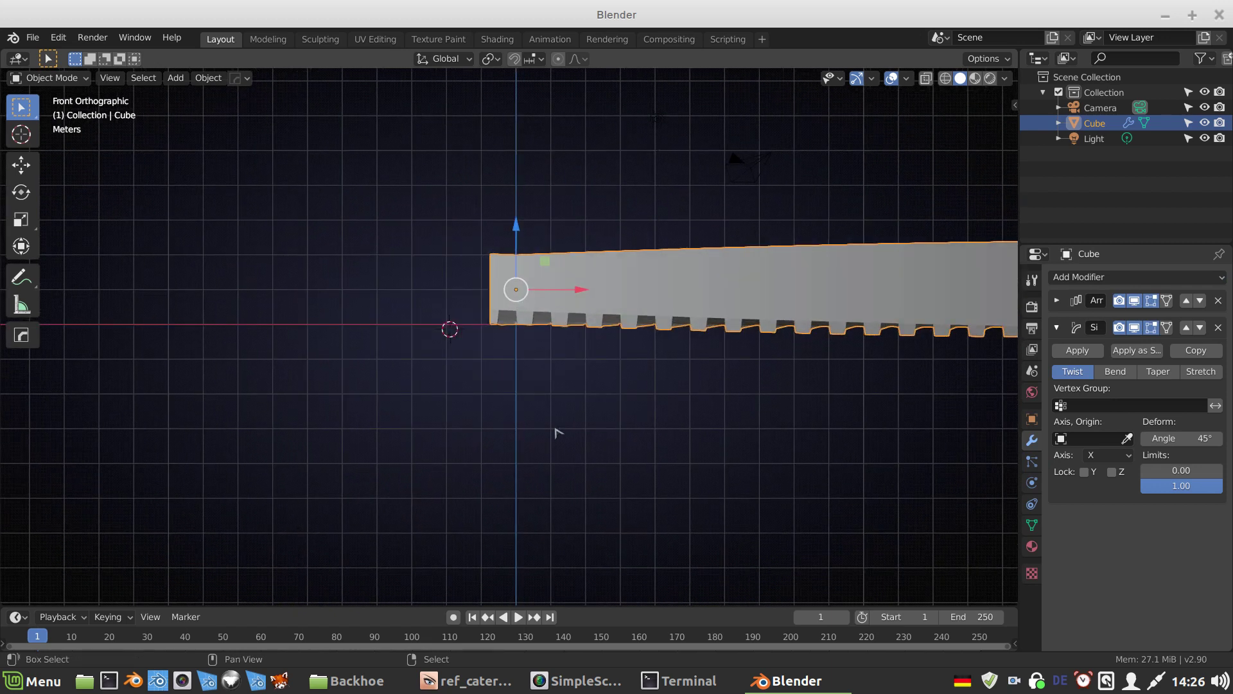
key("shift+s")
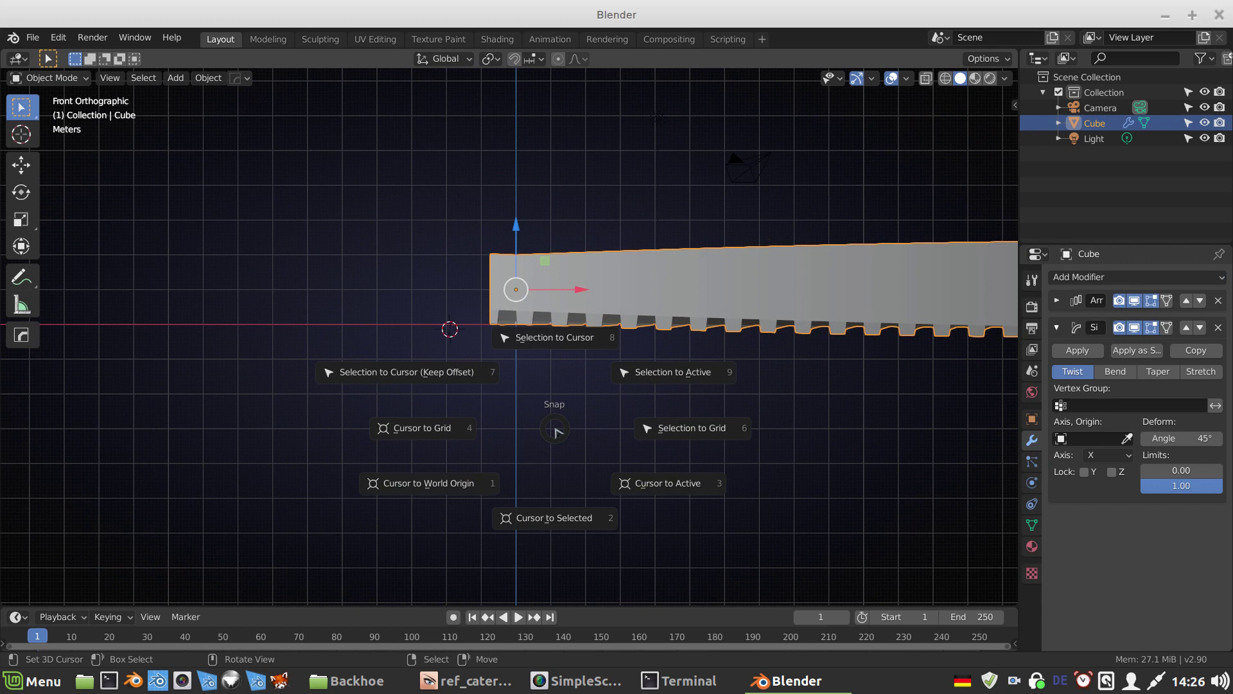
left_click(457, 492)
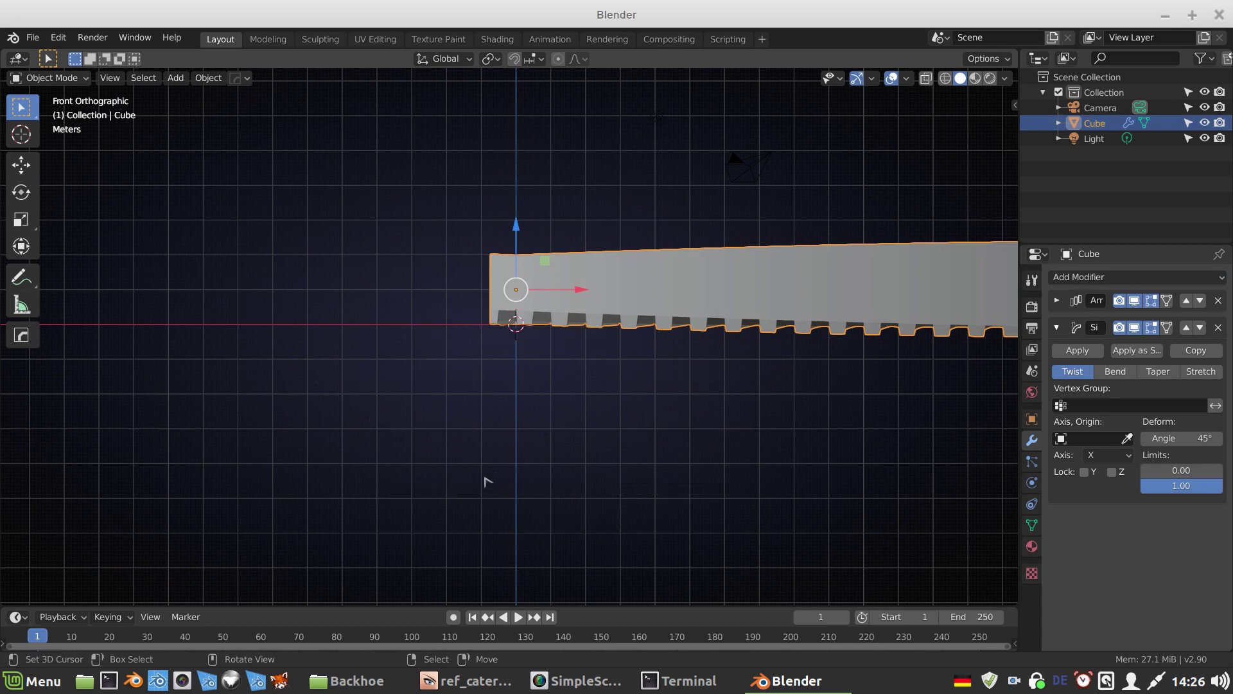
Step: Add a Plain Axes empty named CTRL_Bend at the origin, then reselect the Cube
key("shift+a")
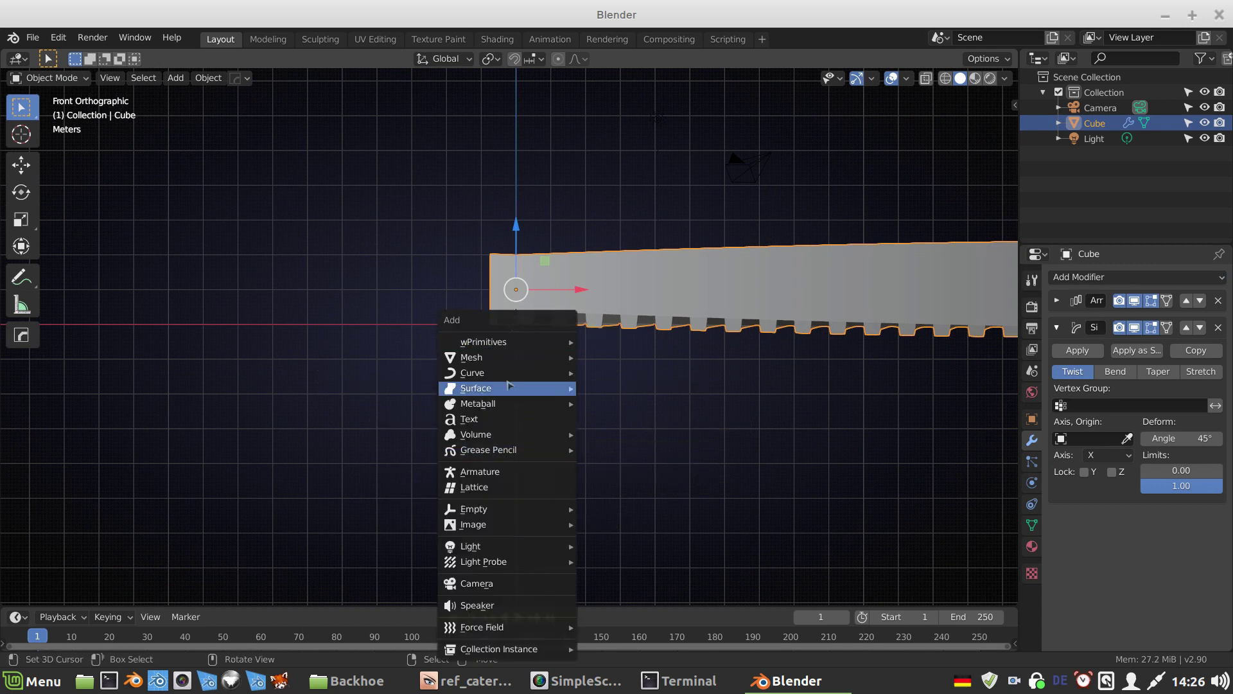
mouse_move(511, 507)
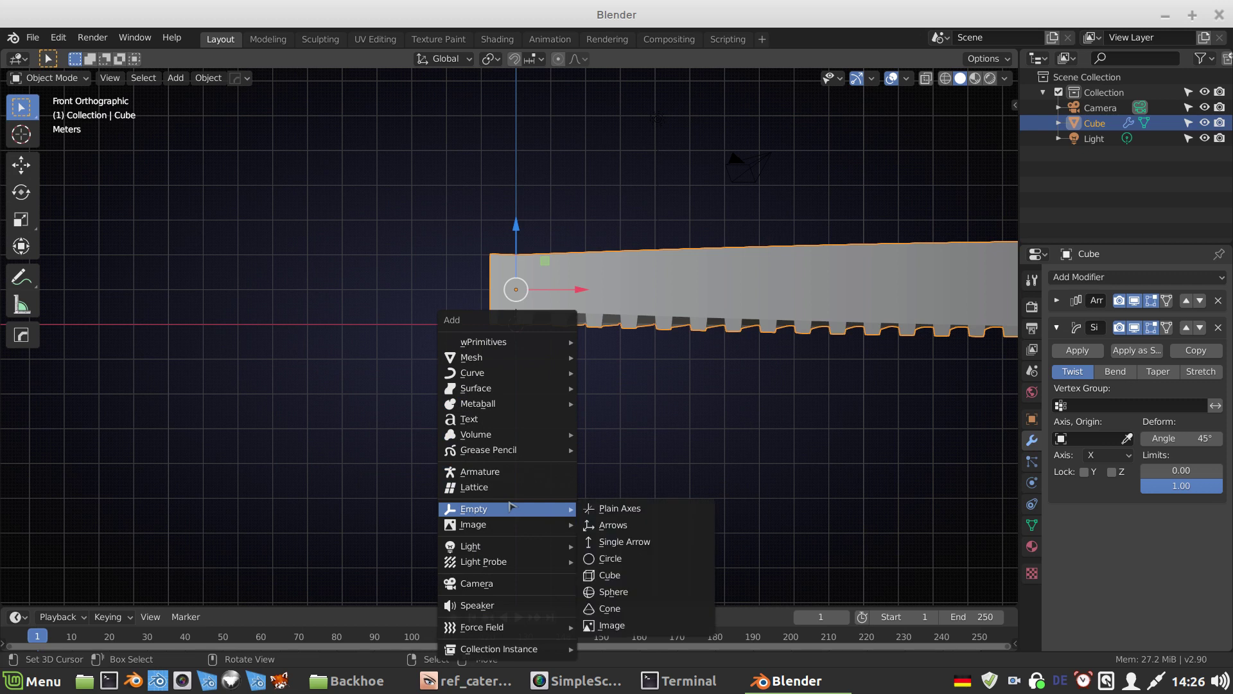
left_click(618, 508)
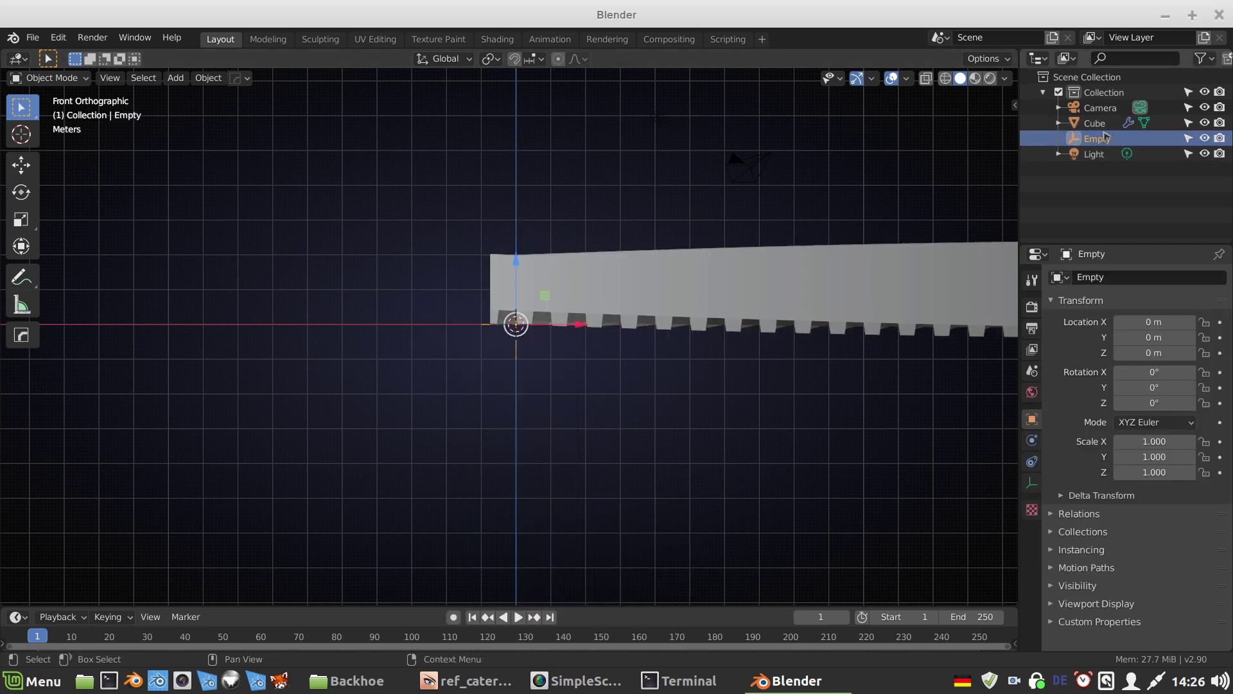
double_click(1097, 139)
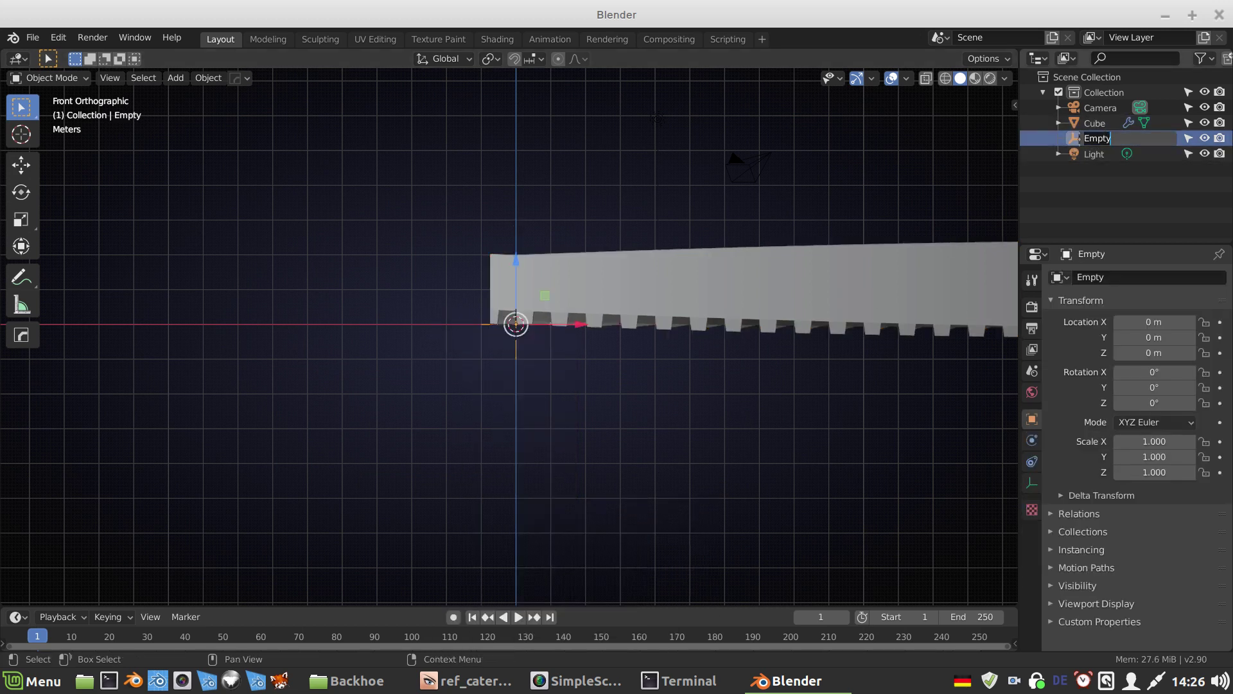
type("CTRL_Bend")
key("Return")
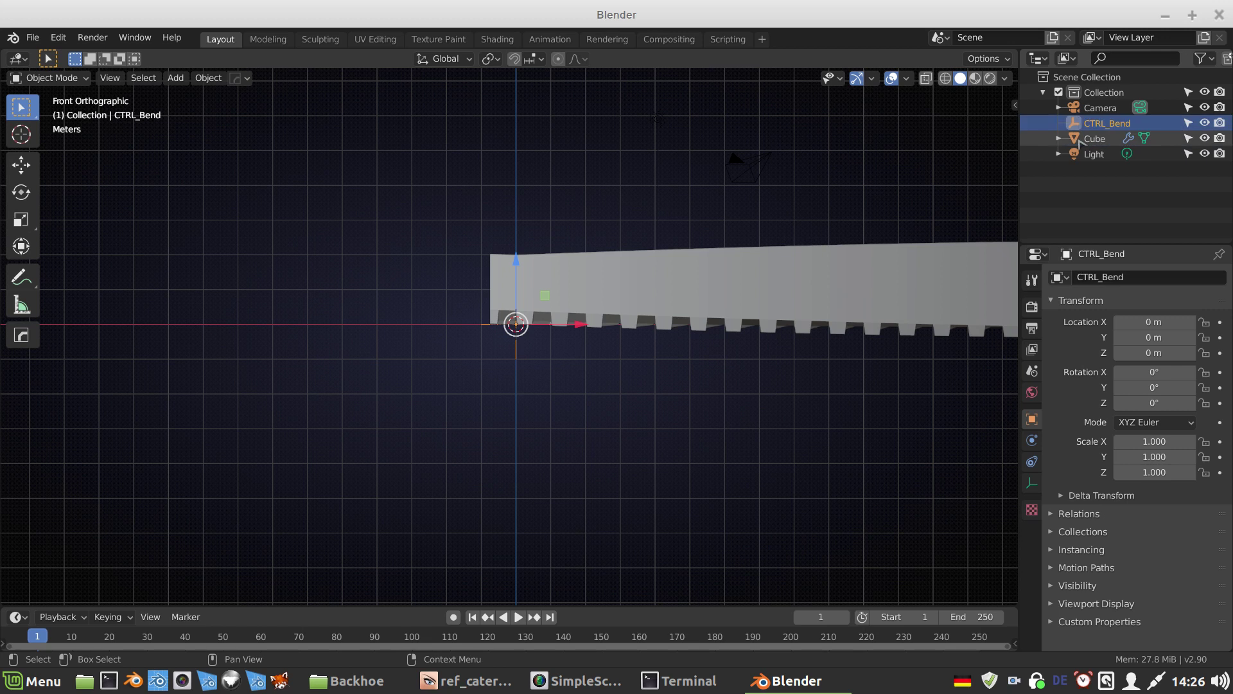
left_click(827, 308)
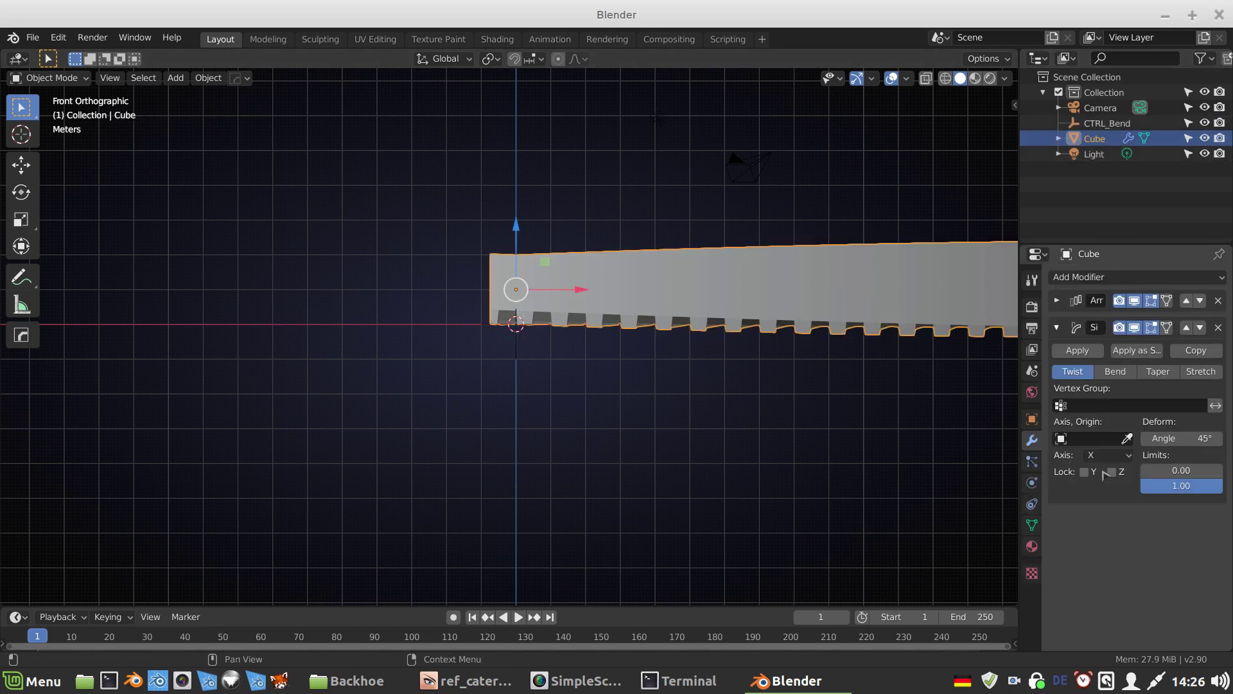
Step: Set Simple Deform to Bend around the Z axis with CTRL_Bend as origin
left_click(1118, 372)
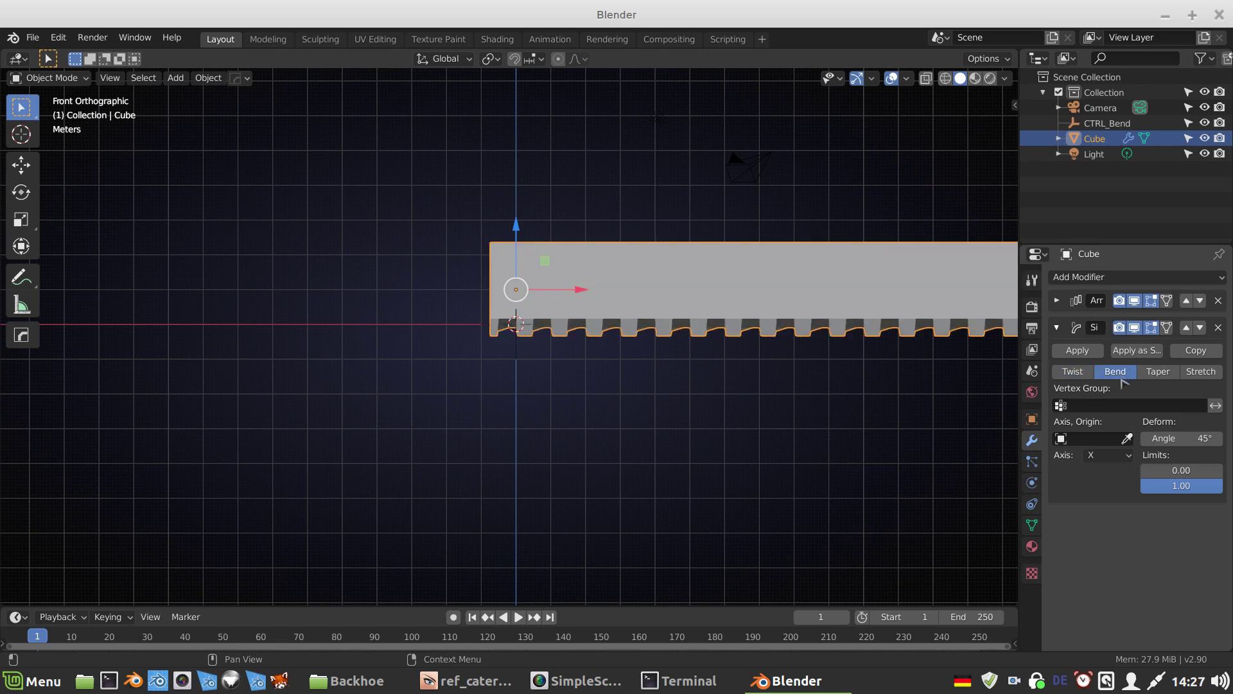
left_click(1095, 439)
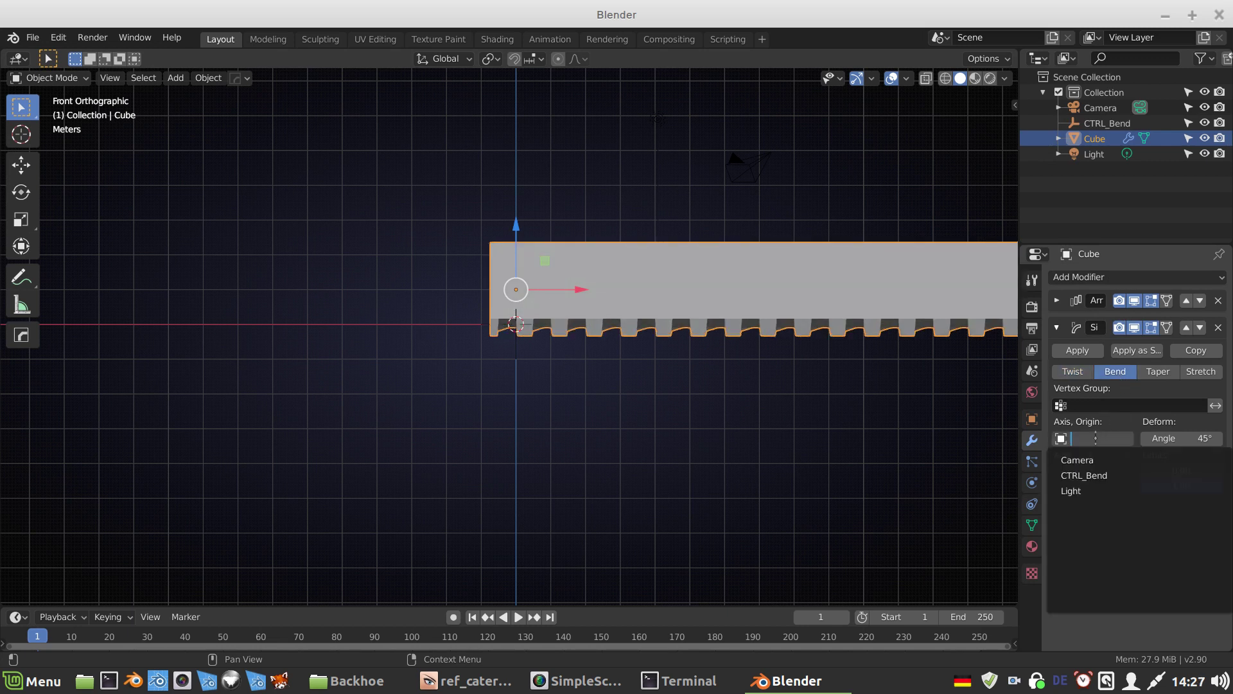
left_click(1099, 475)
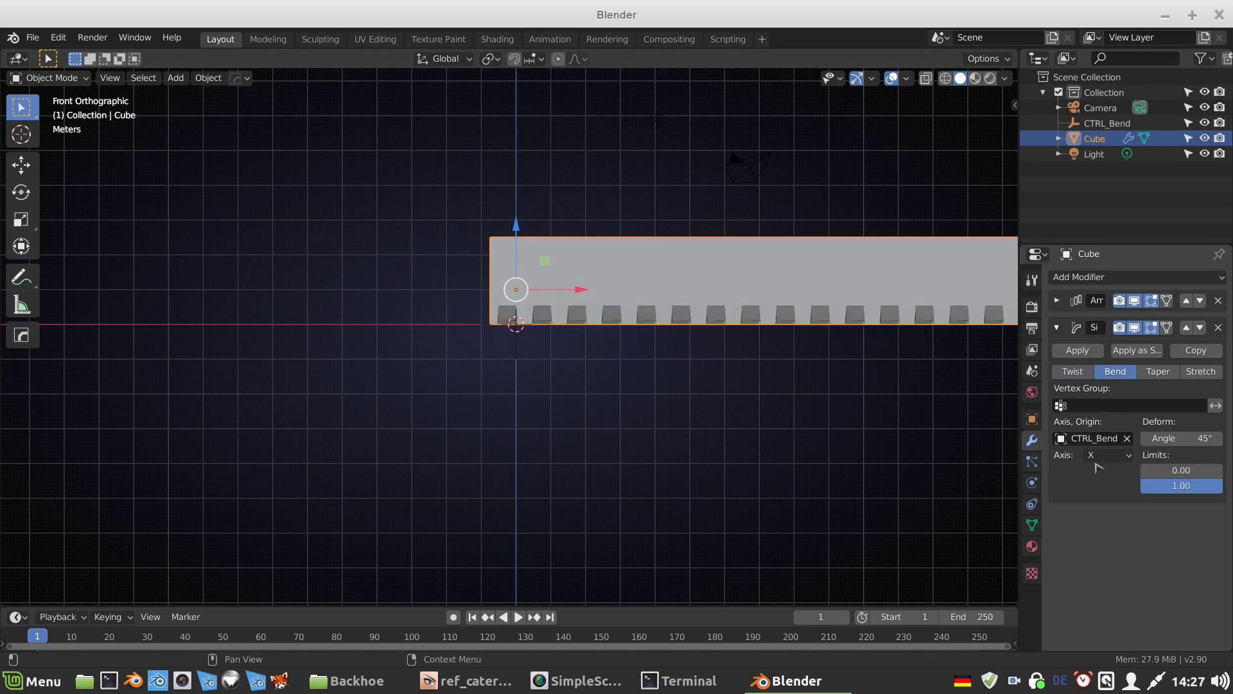
left_click(1115, 457)
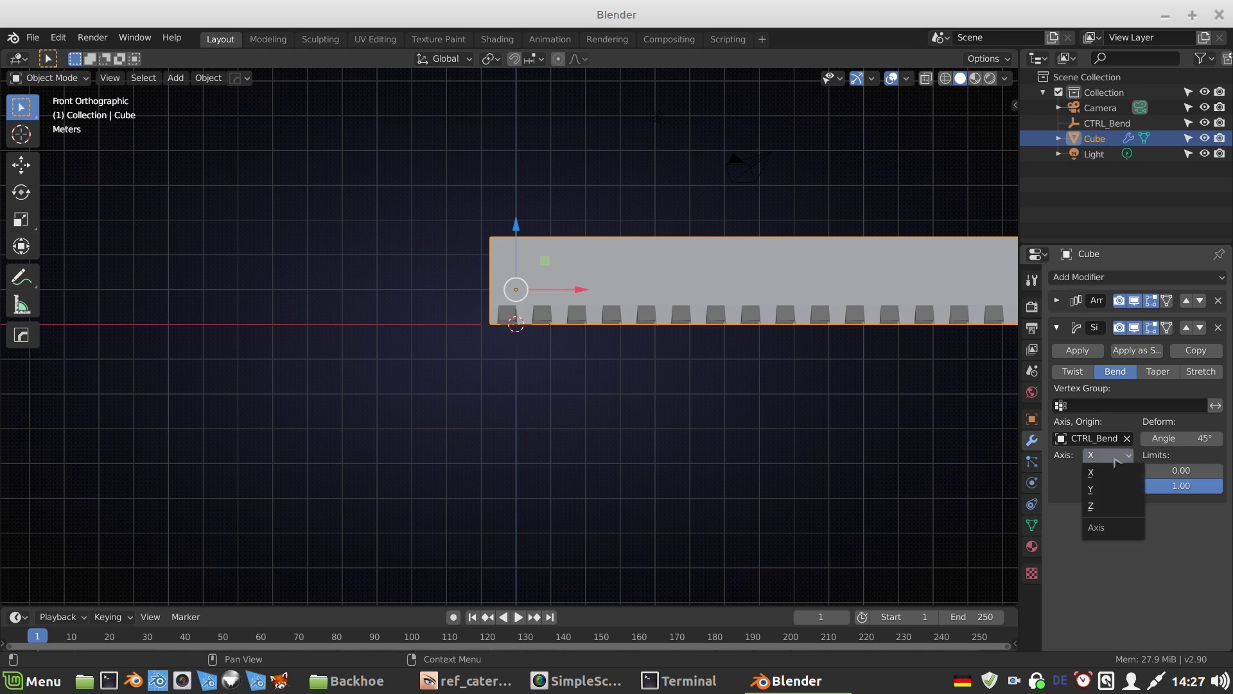
left_click(1103, 490)
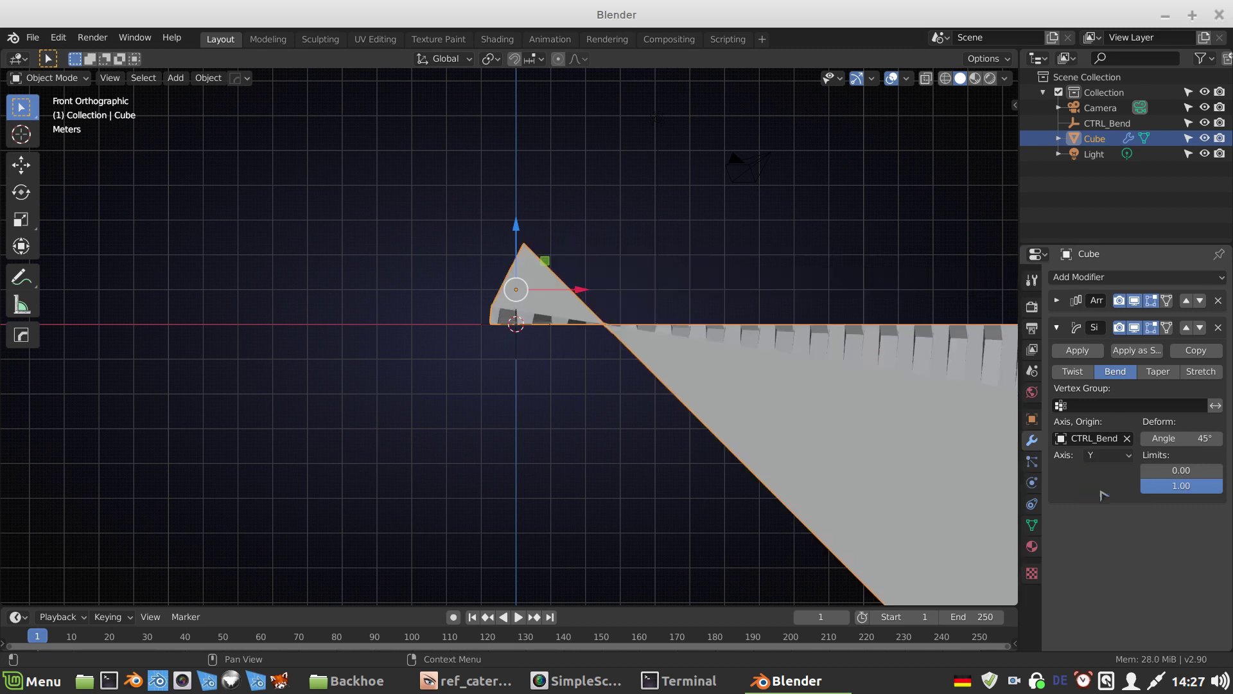
left_click(1110, 456)
left_click(1099, 507)
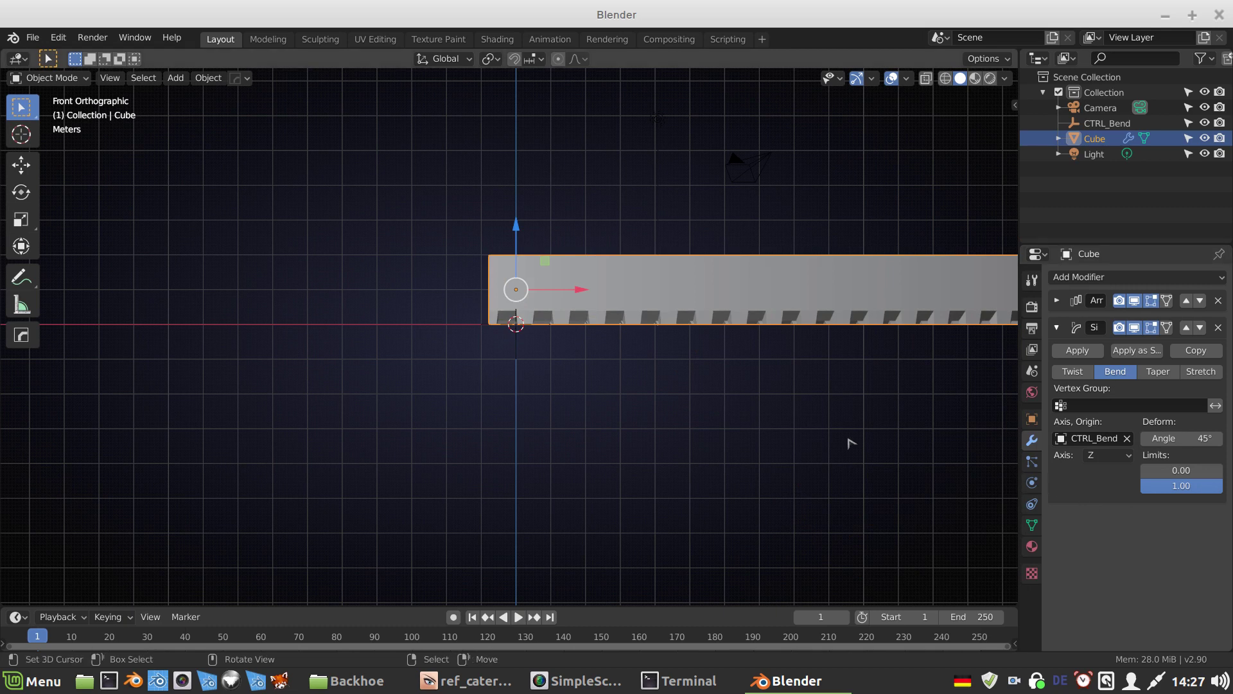
scroll(850, 441, "down", 6)
mouse_move(889, 394)
middle_mouse_down()
mouse_move(877, 538)
mouse_move(875, 391)
mouse_move(877, 401)
middle_mouse_up()
Step: Rotate CTRL_Bend 90° about X and reselect the tread Cube
left_click(1108, 124)
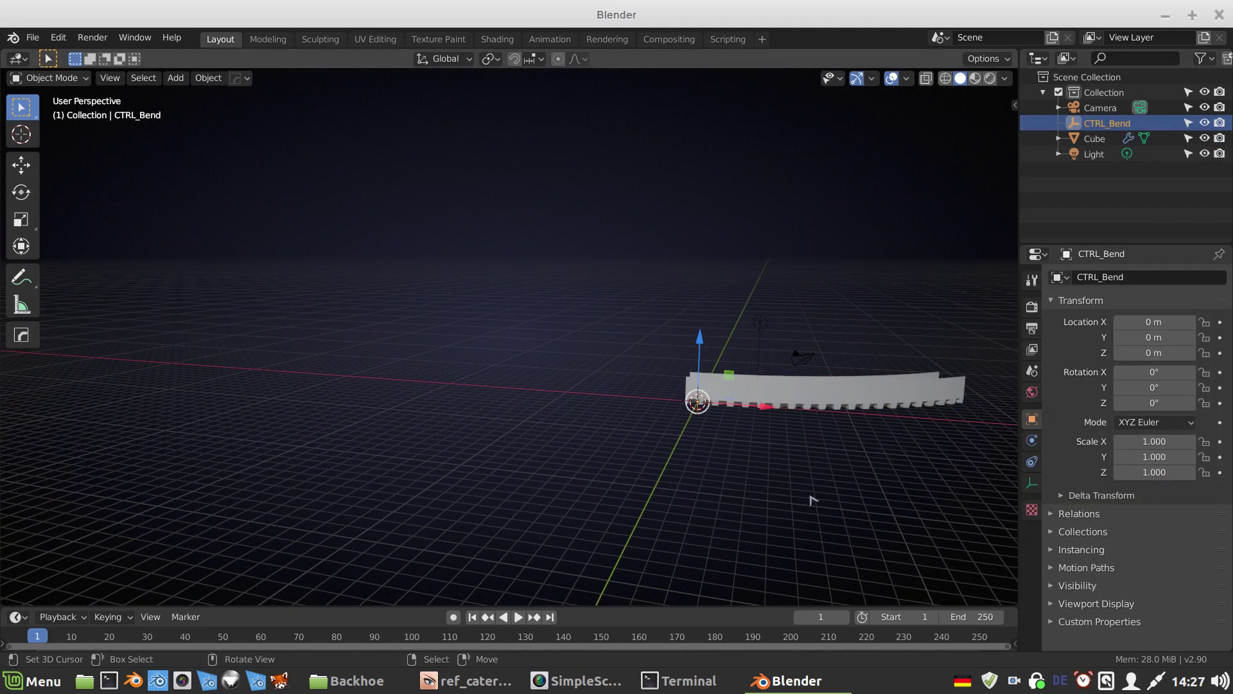
key("r")
type("x")
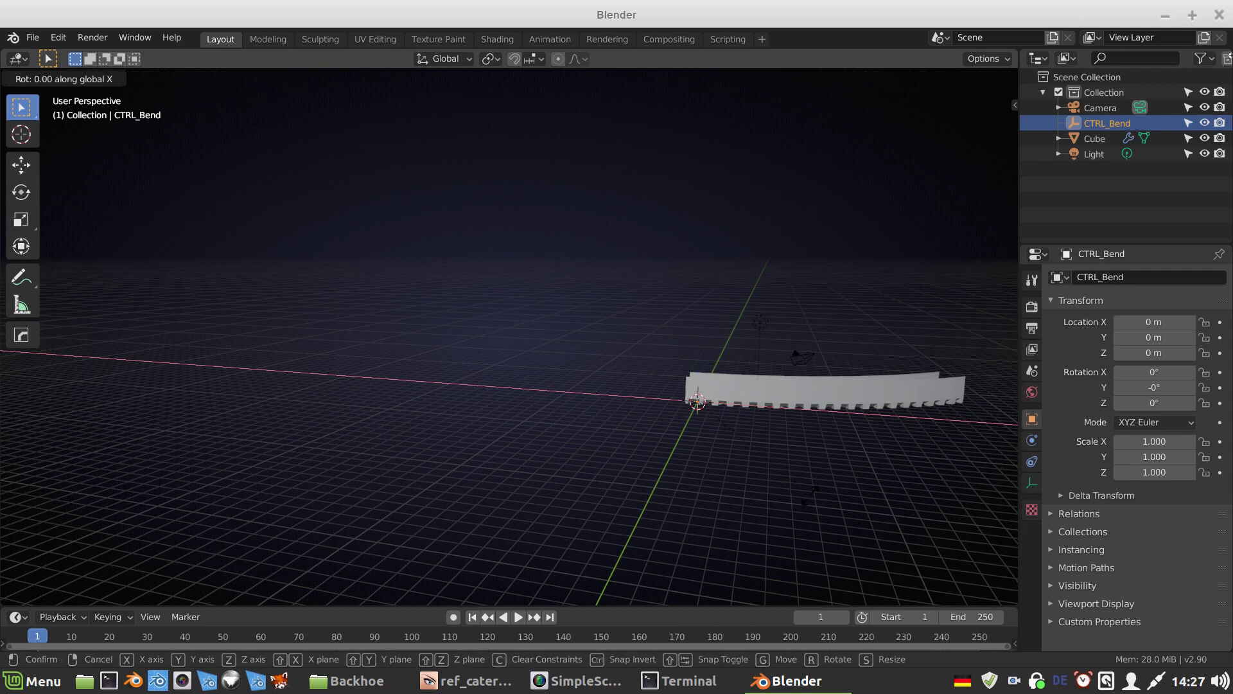
type("90")
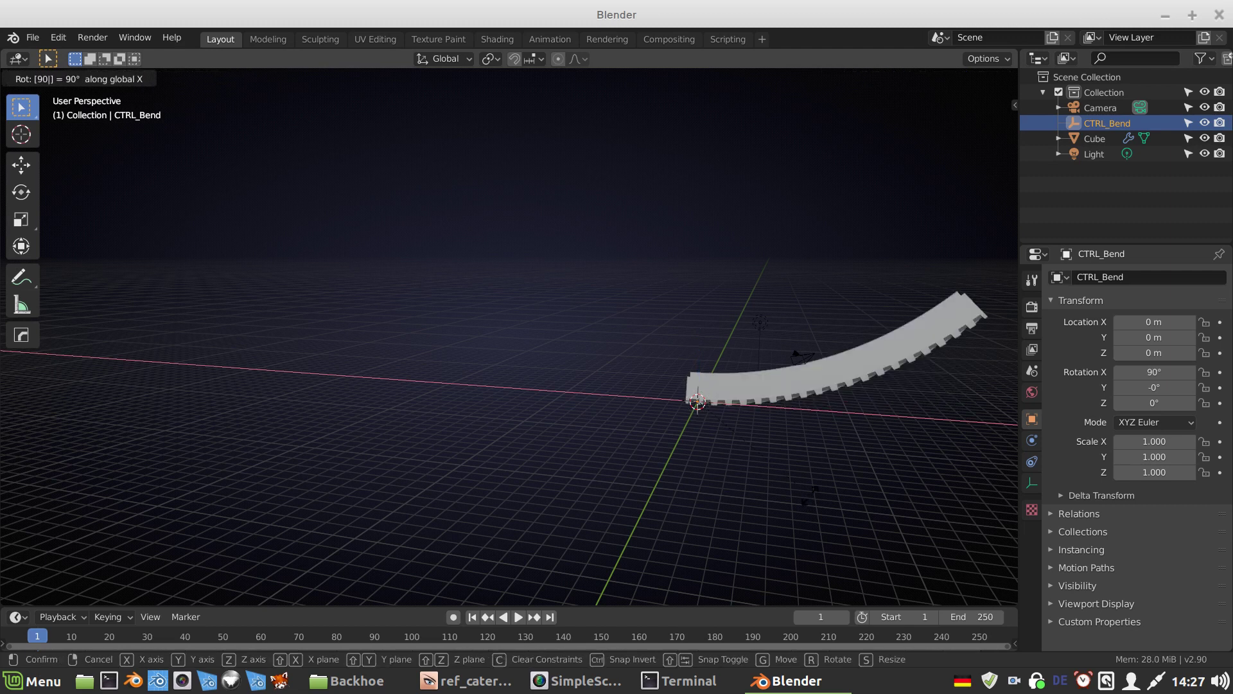
key("Return")
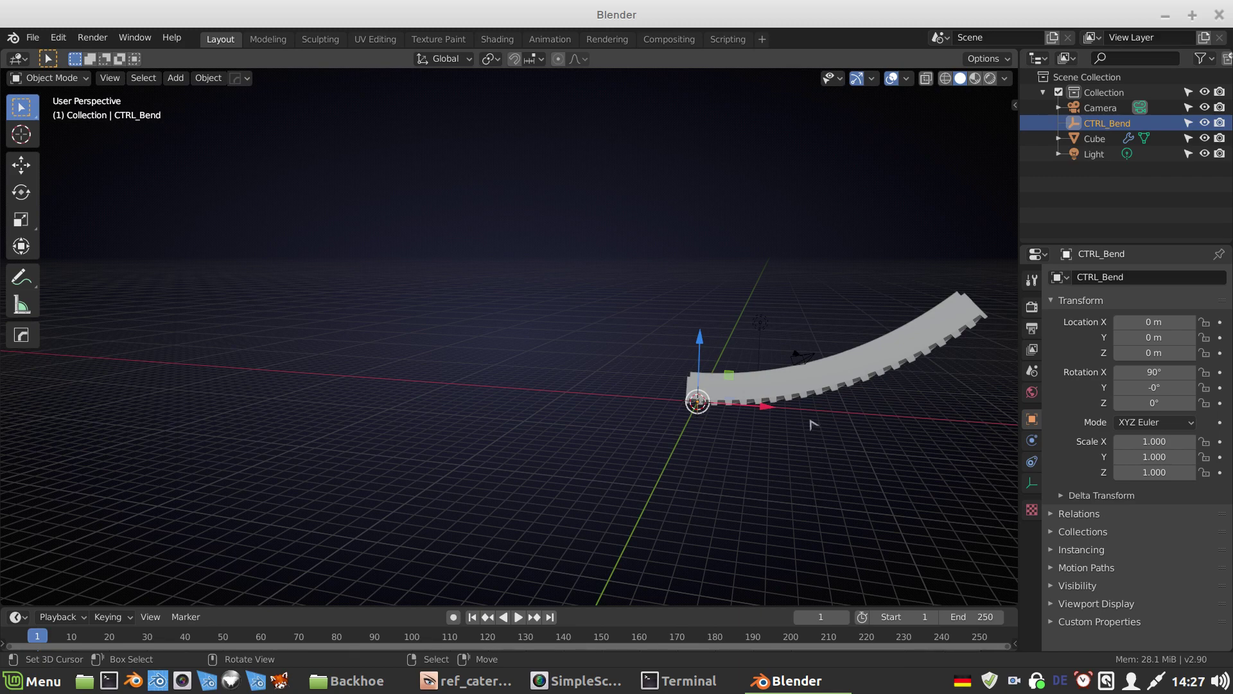
middle_click_drag(813, 425, 802, 379)
scroll(803, 376, "up", 3)
left_click(808, 371)
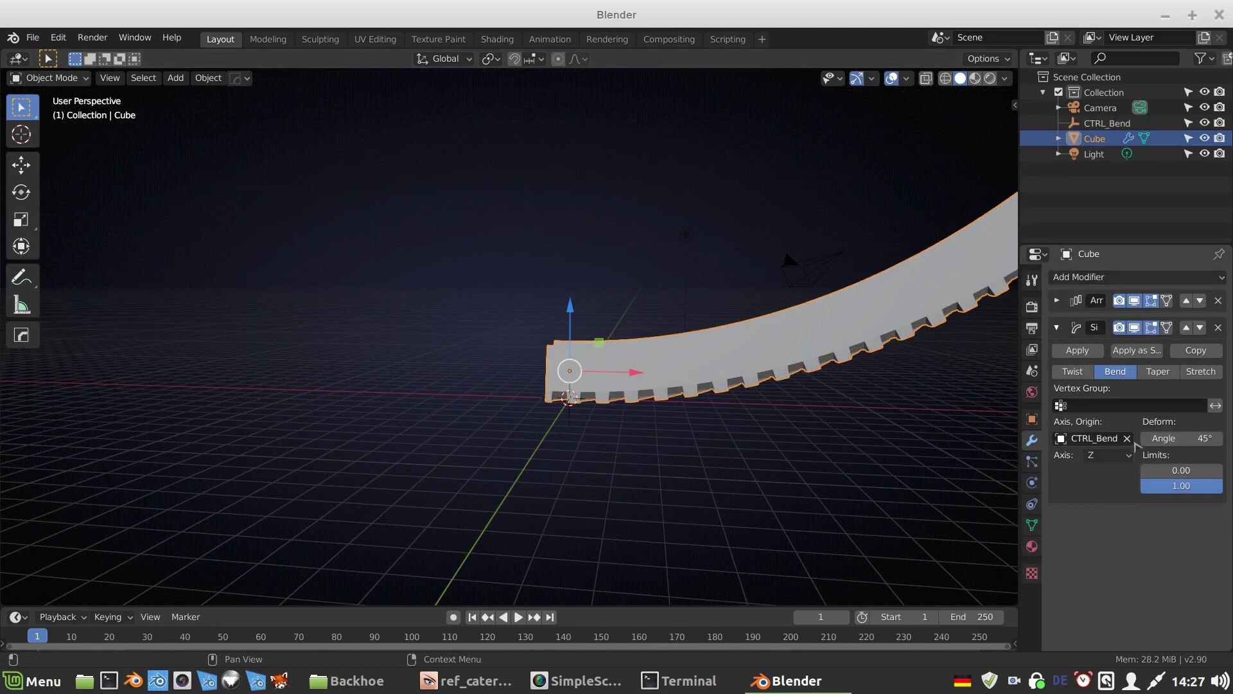
Step: Set the bend angle to 360° and collapse the Simple Deform panel
left_click(1175, 437)
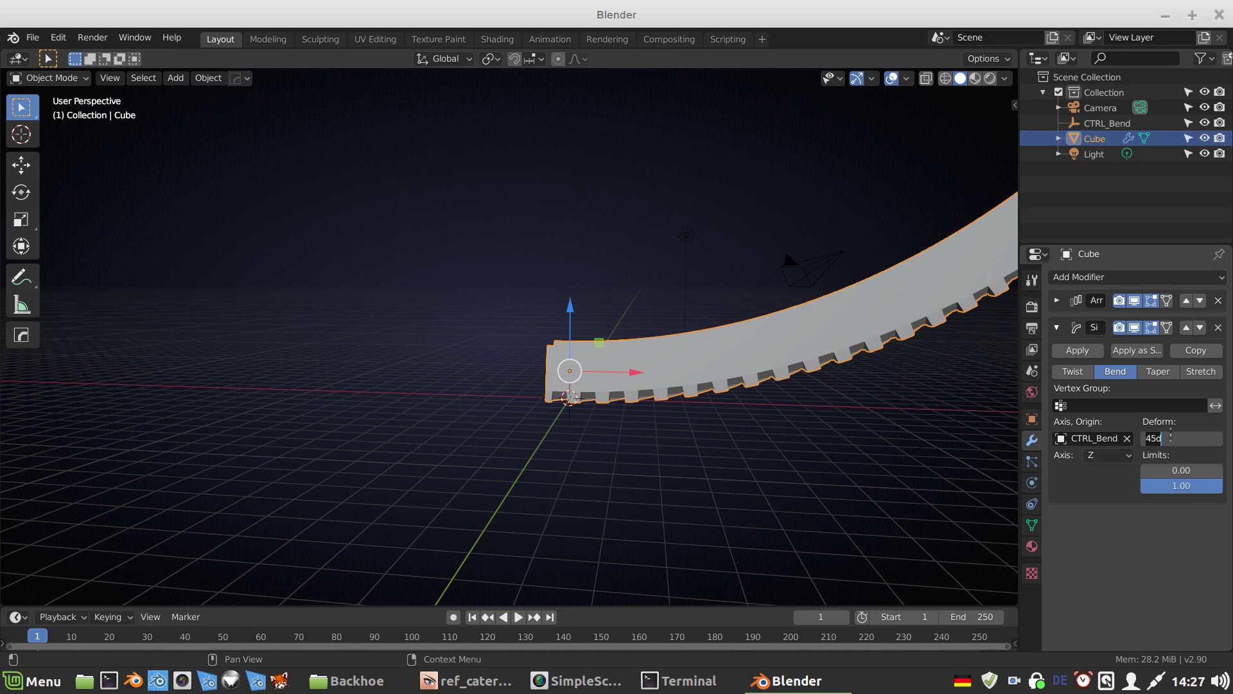
type("360")
key("Return")
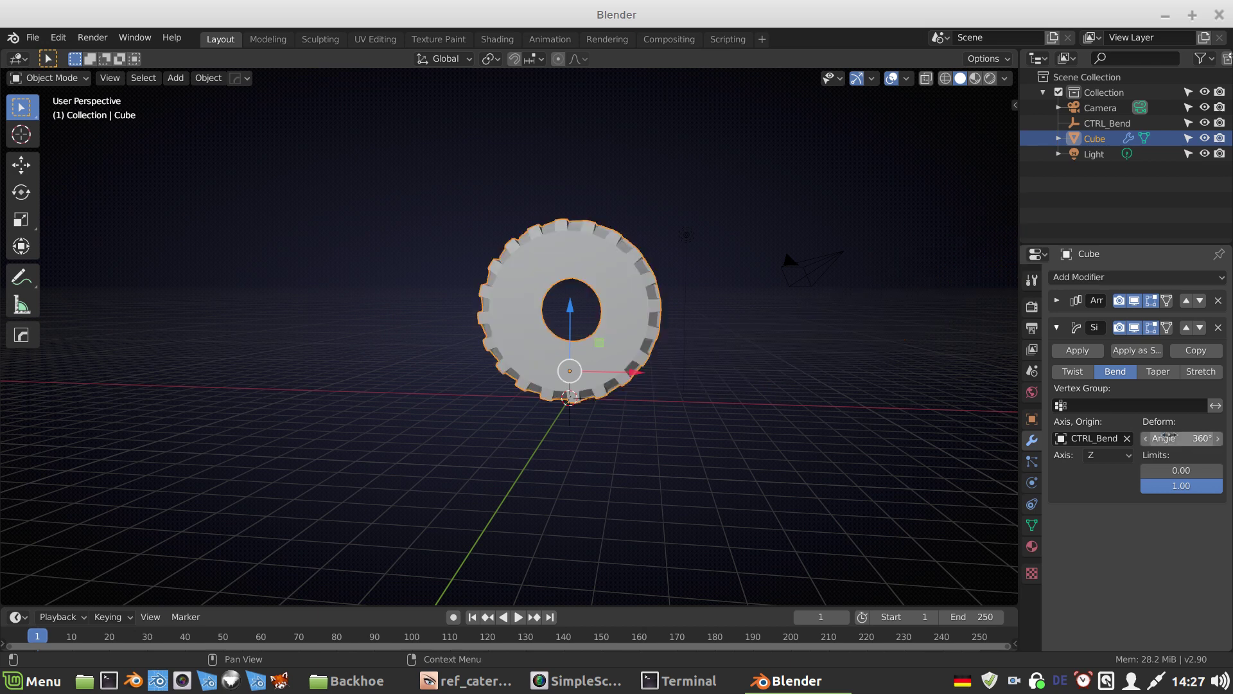
middle_click_drag(724, 300, 899, 375)
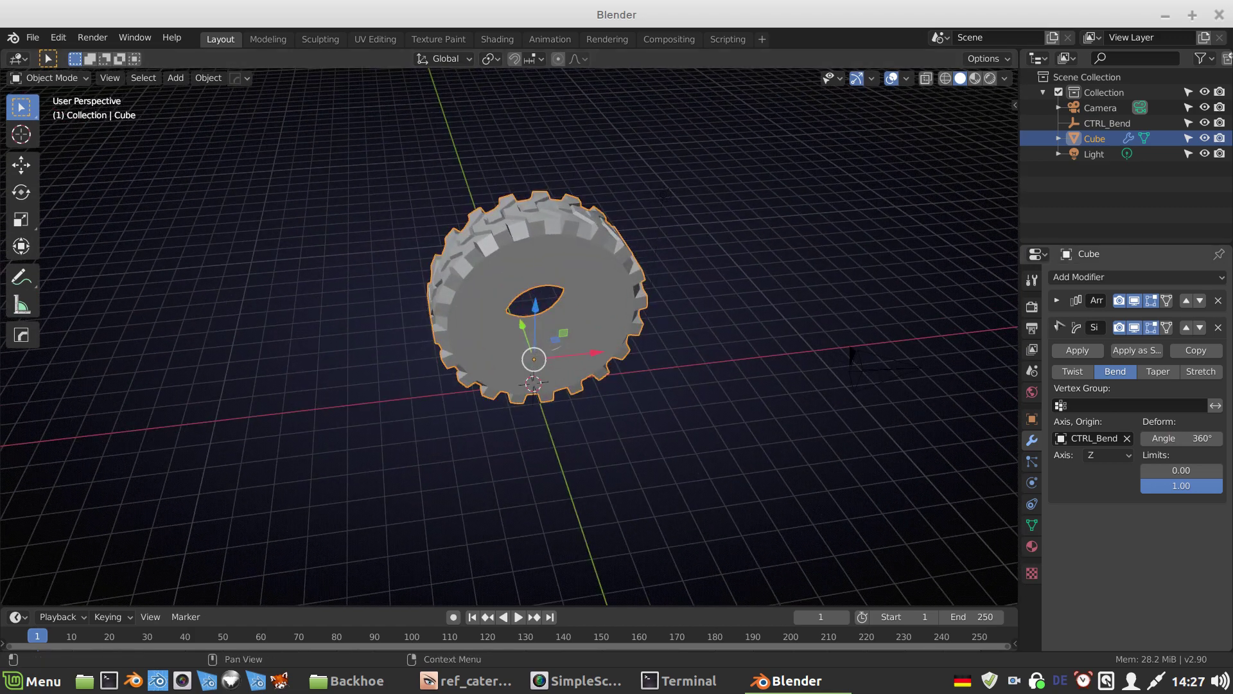
left_click(1057, 328)
left_click(1099, 278)
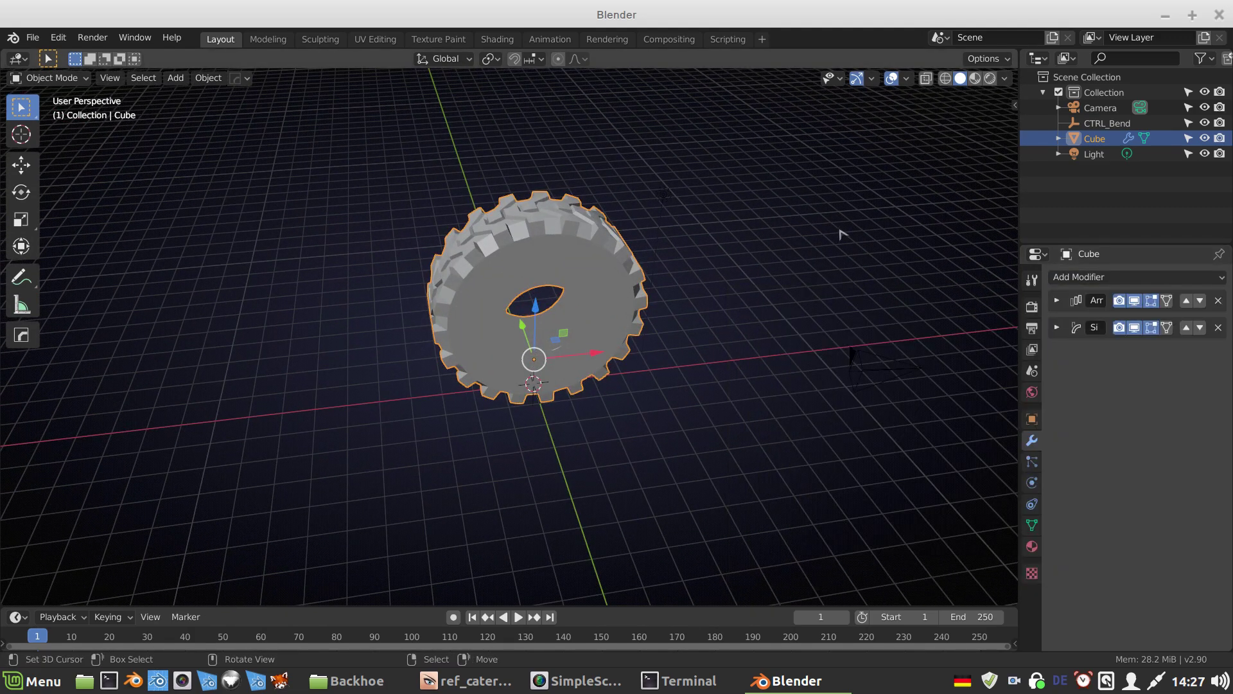
Step: Turn on Merge in the Array modifier and add a Weld modifier with 0.001 m distance
left_click(1056, 300)
left_click(1060, 454)
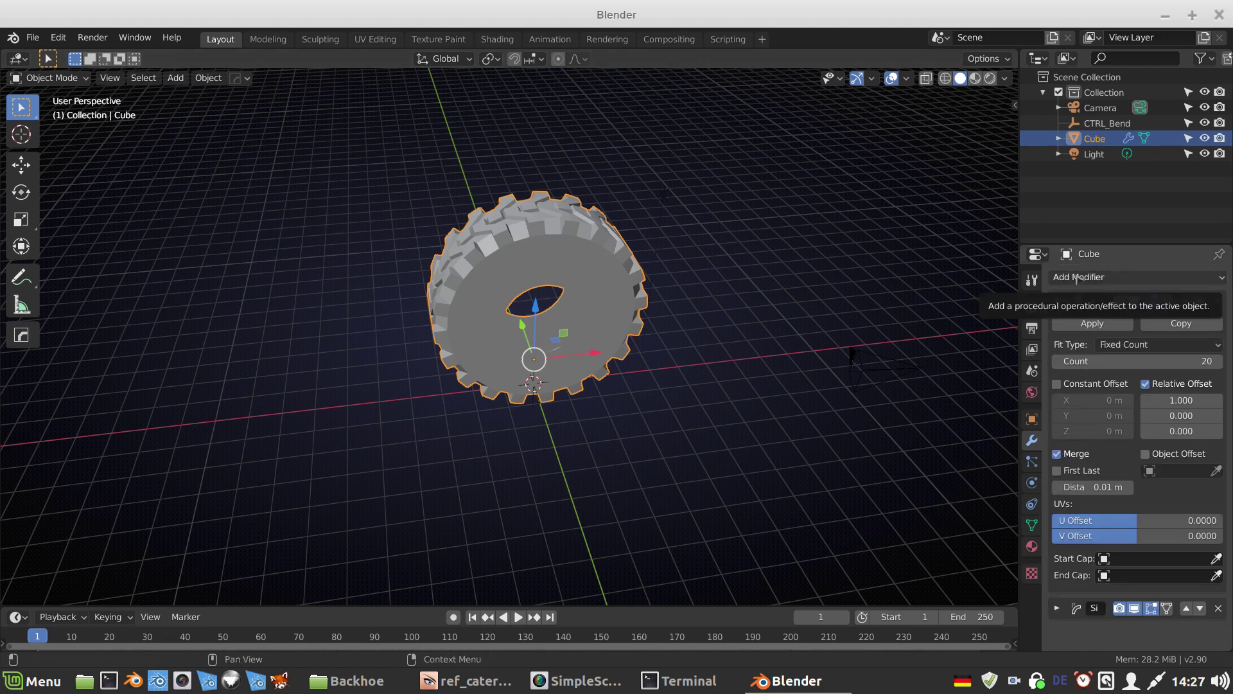
left_click(1077, 279)
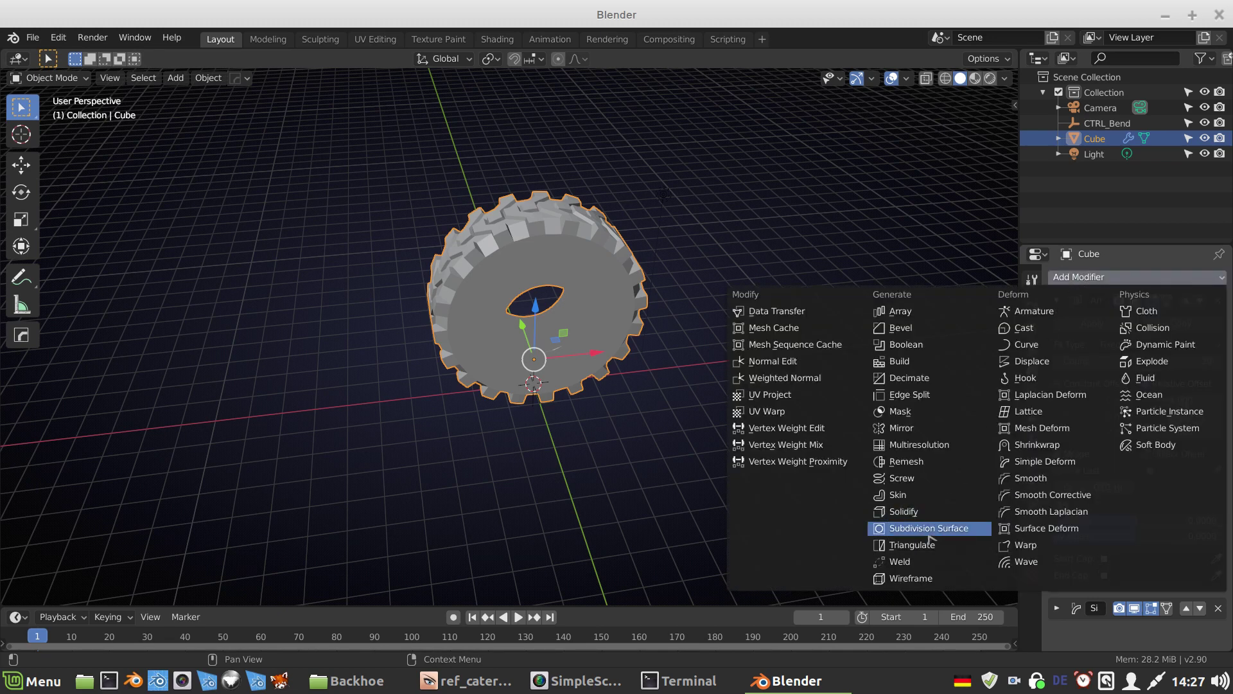
left_click(911, 563)
scroll(1092, 514, "down", 3)
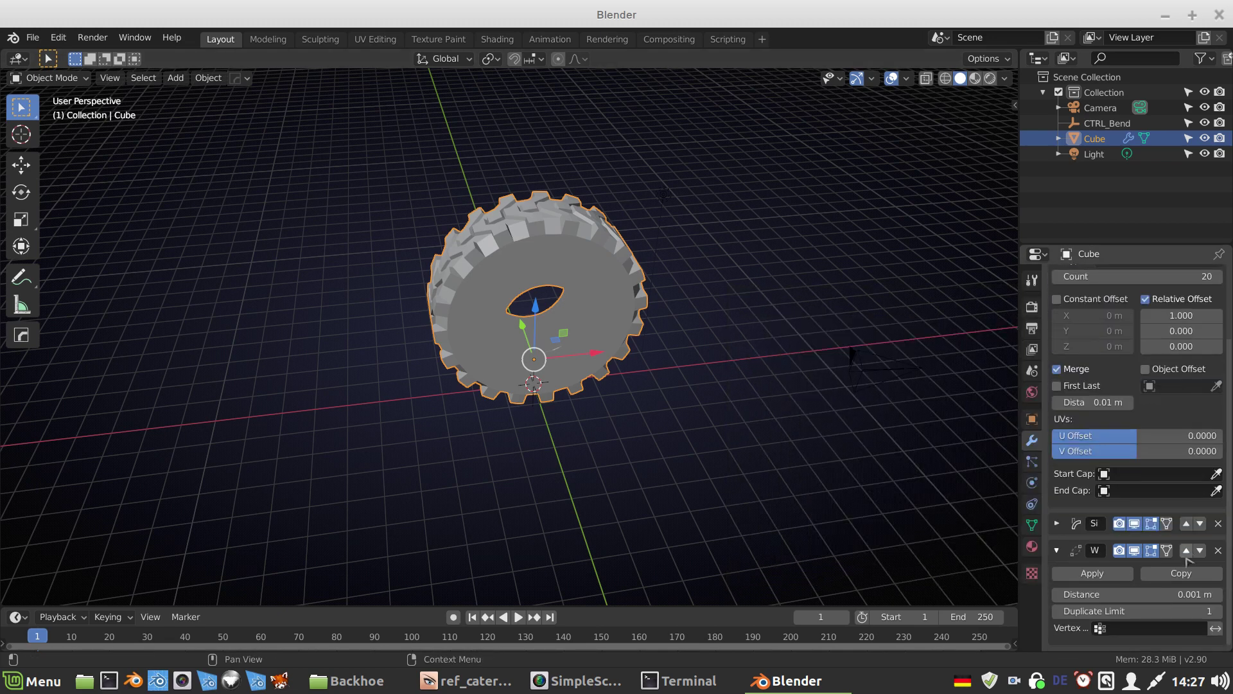
left_click(1056, 550)
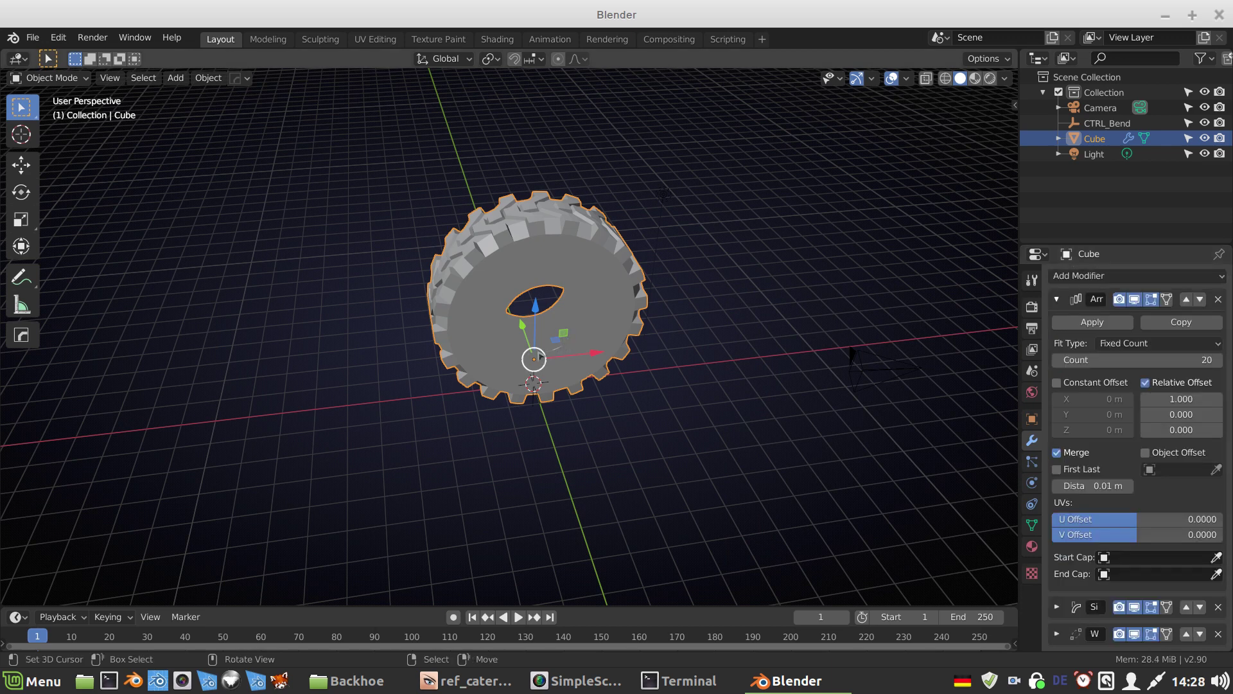
middle_click_drag(594, 397, 617, 355)
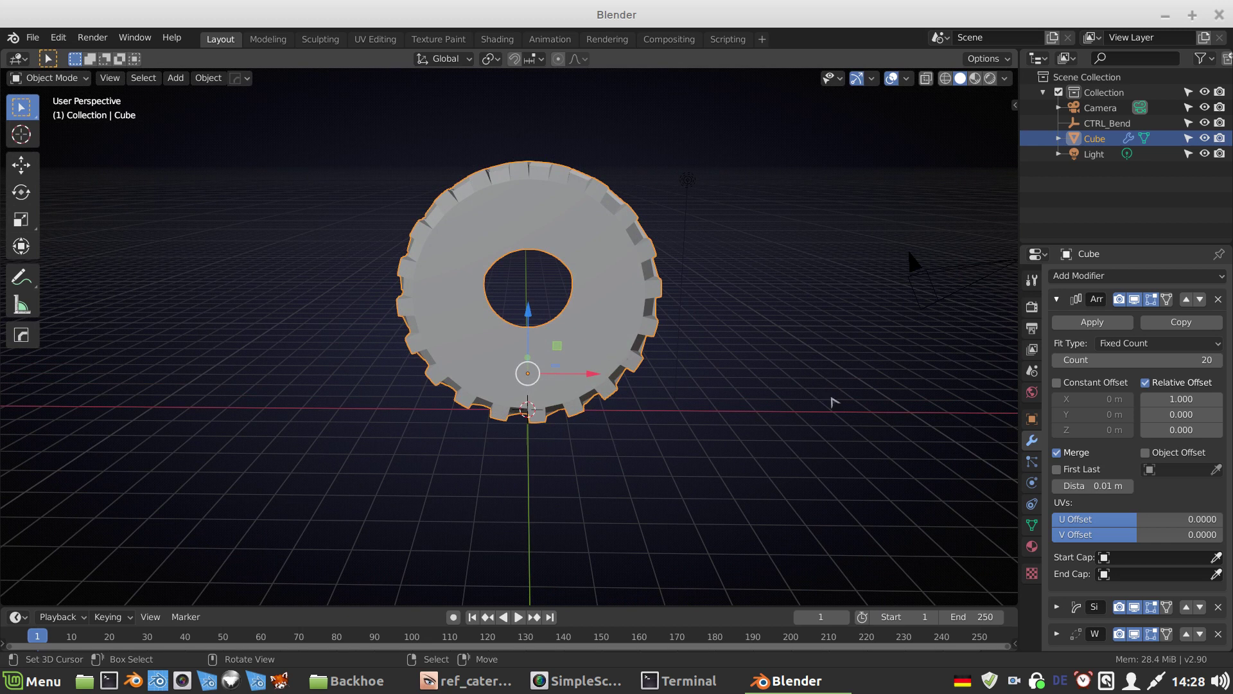
Step: Add a new custom property in the Cube's Object properties and open its settings
key("n")
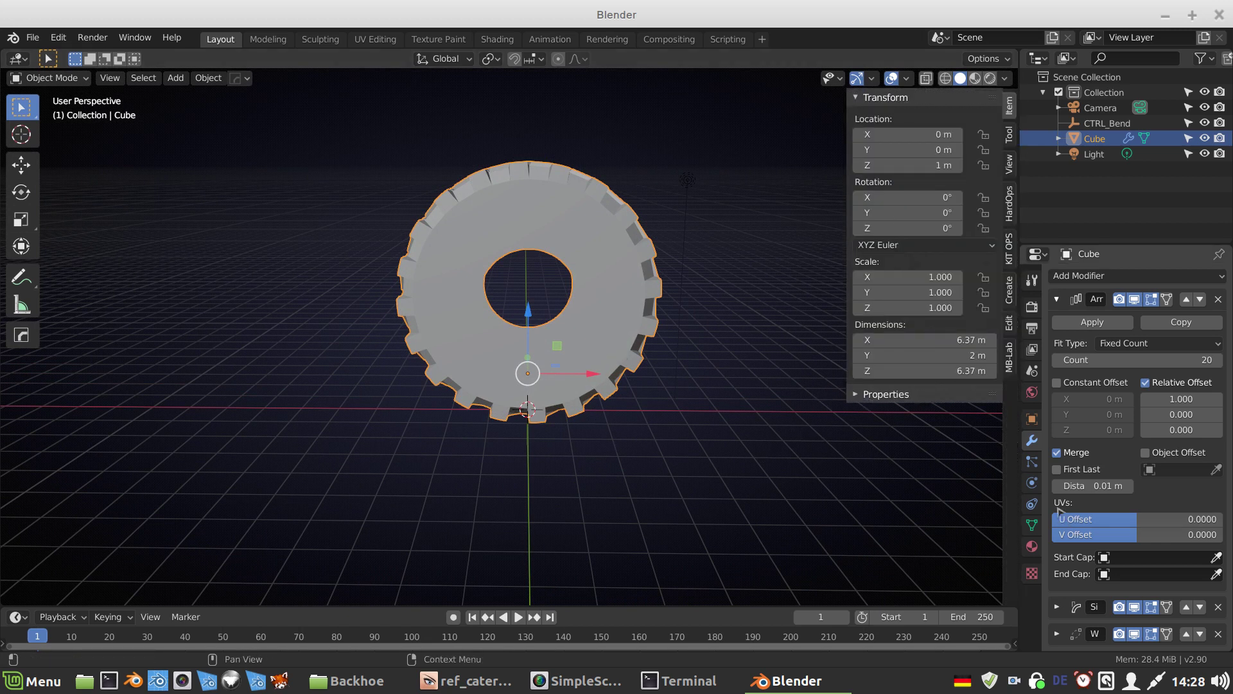
left_click(1032, 419)
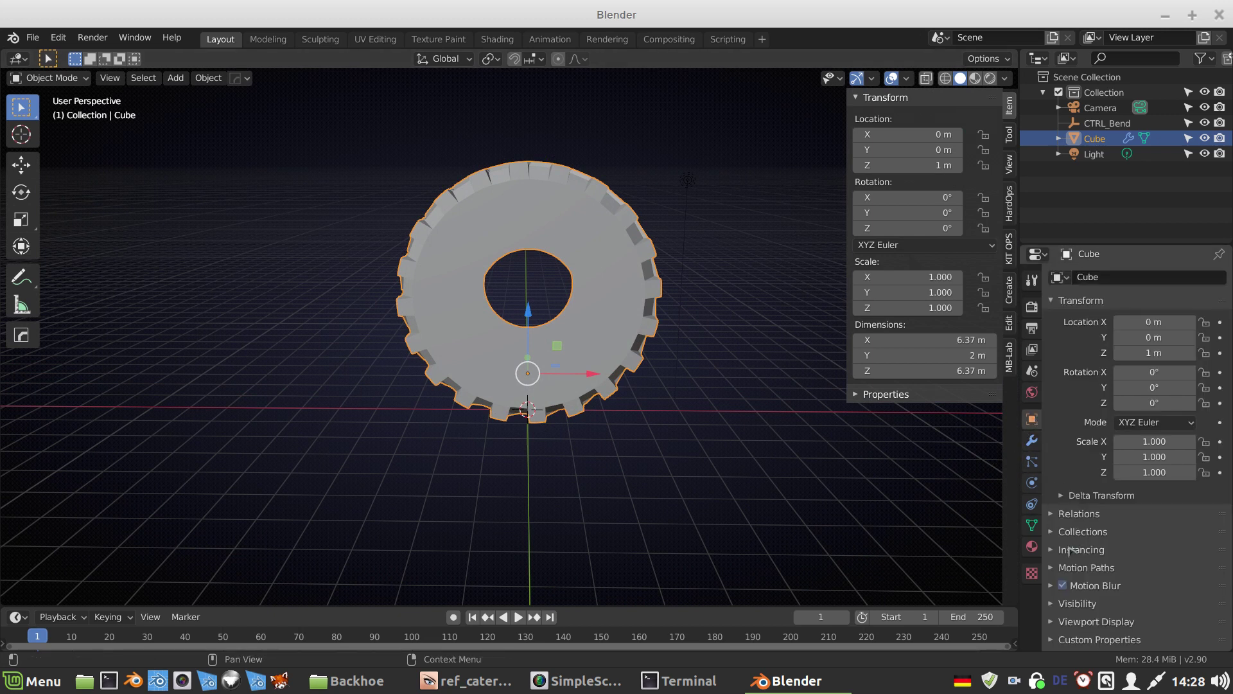
left_click(1053, 640)
scroll(1103, 608, "down", 5)
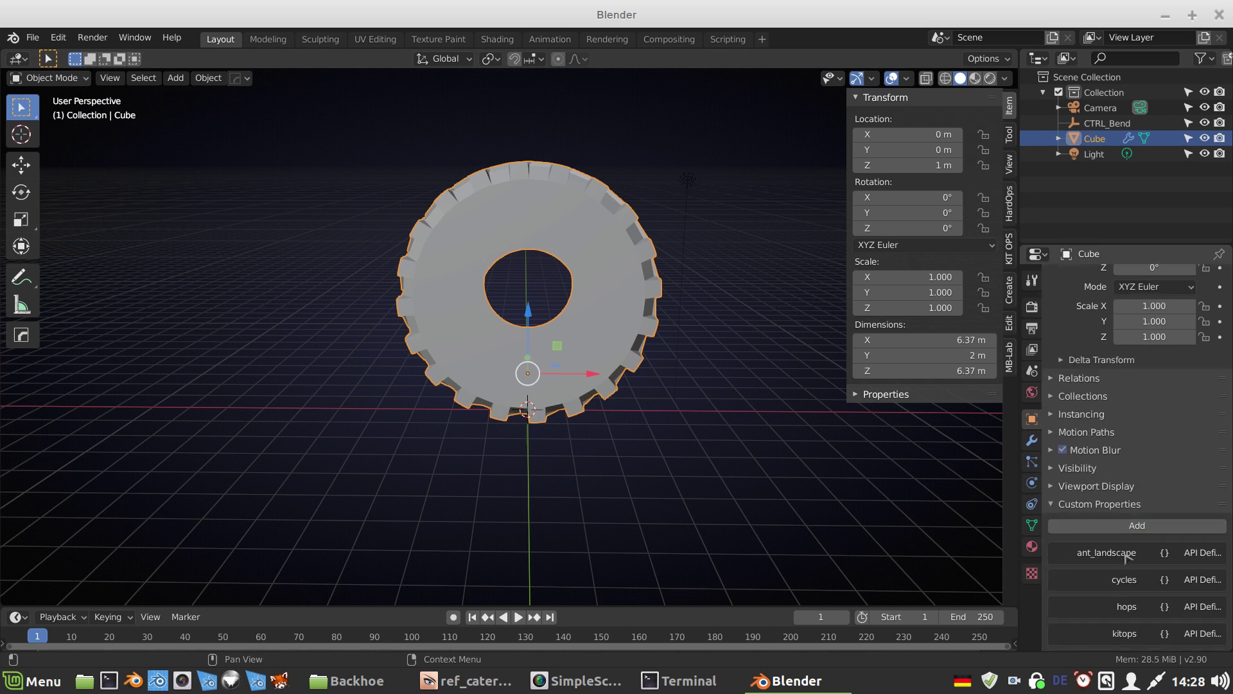
scroll(1125, 556, "down", 1)
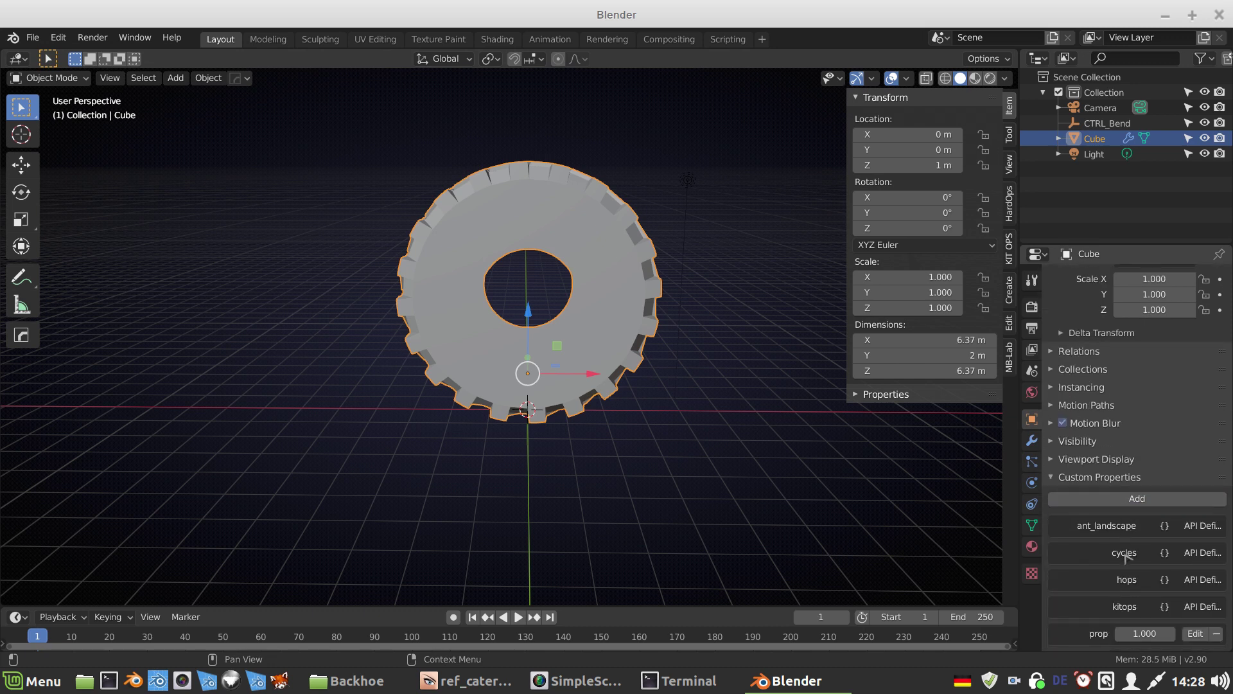
left_click(1196, 634)
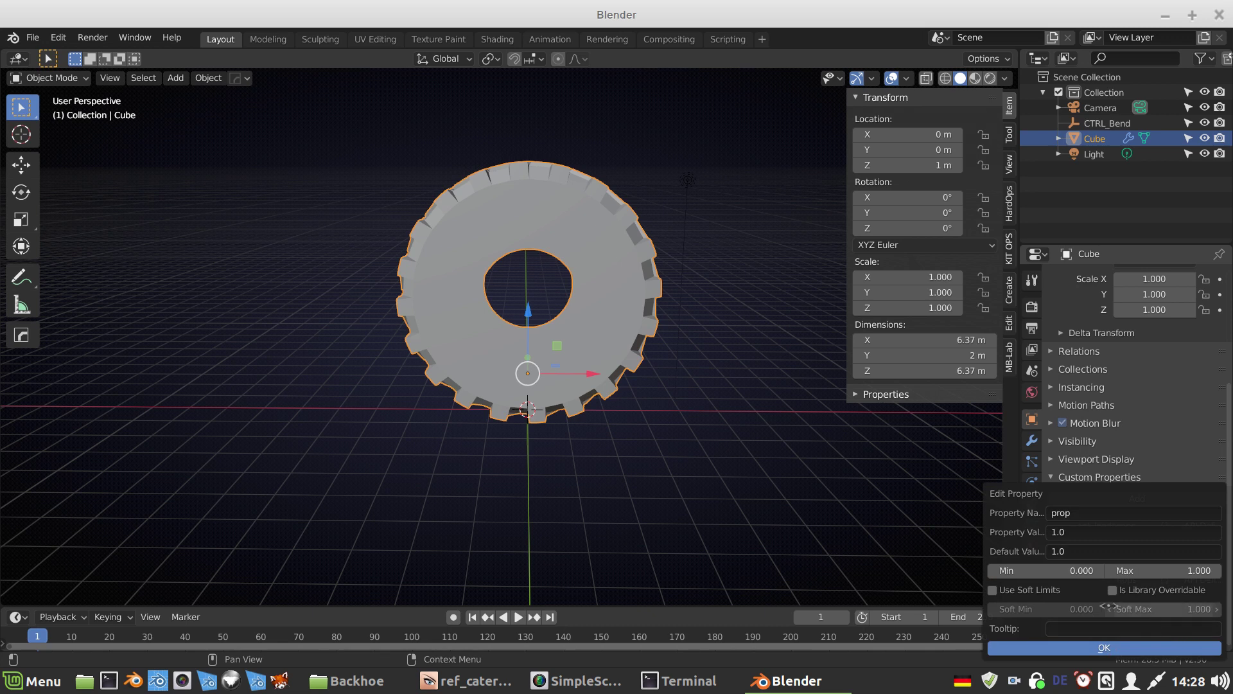
Step: Name the property Treads with value 20 and default 20
left_click(1111, 514)
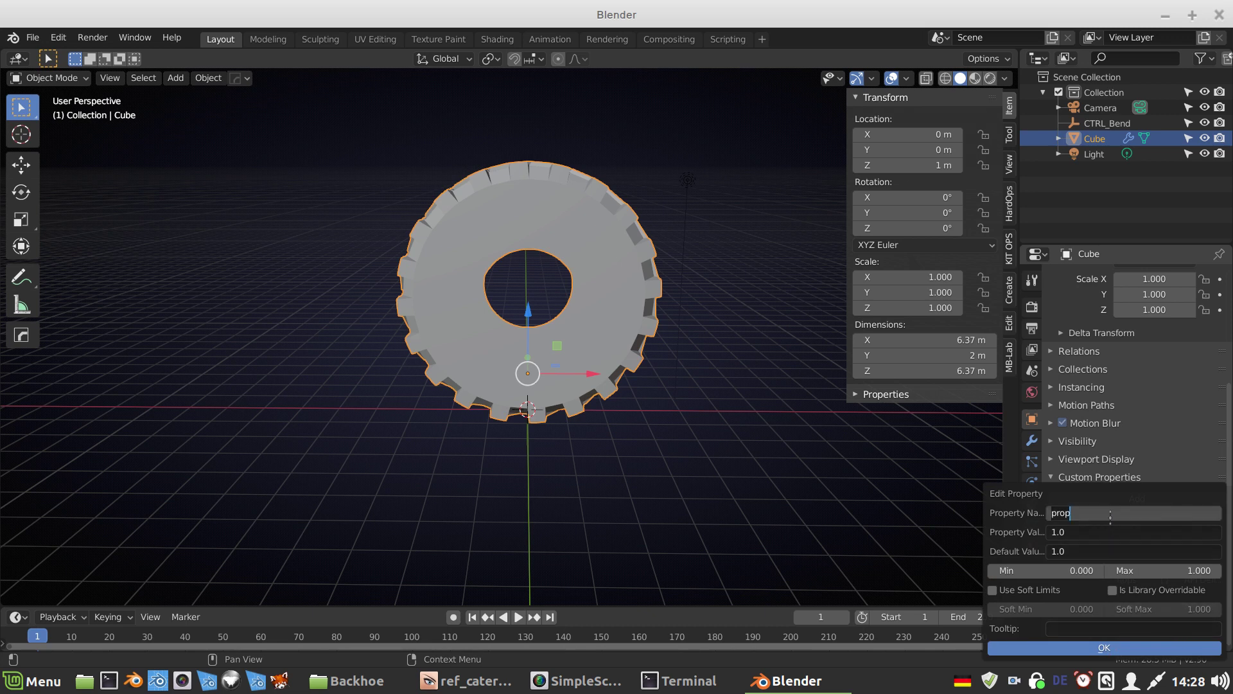
type("Treads")
key("Tab")
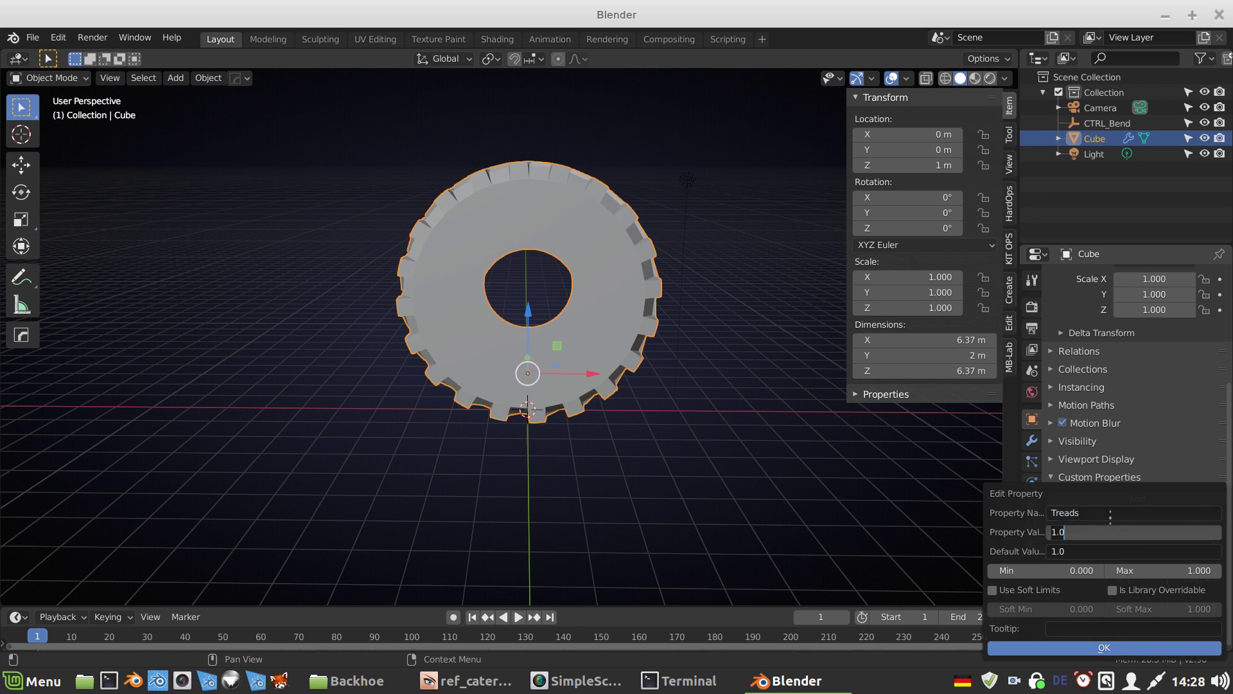
type("20")
key("Tab")
type("20")
key("Return")
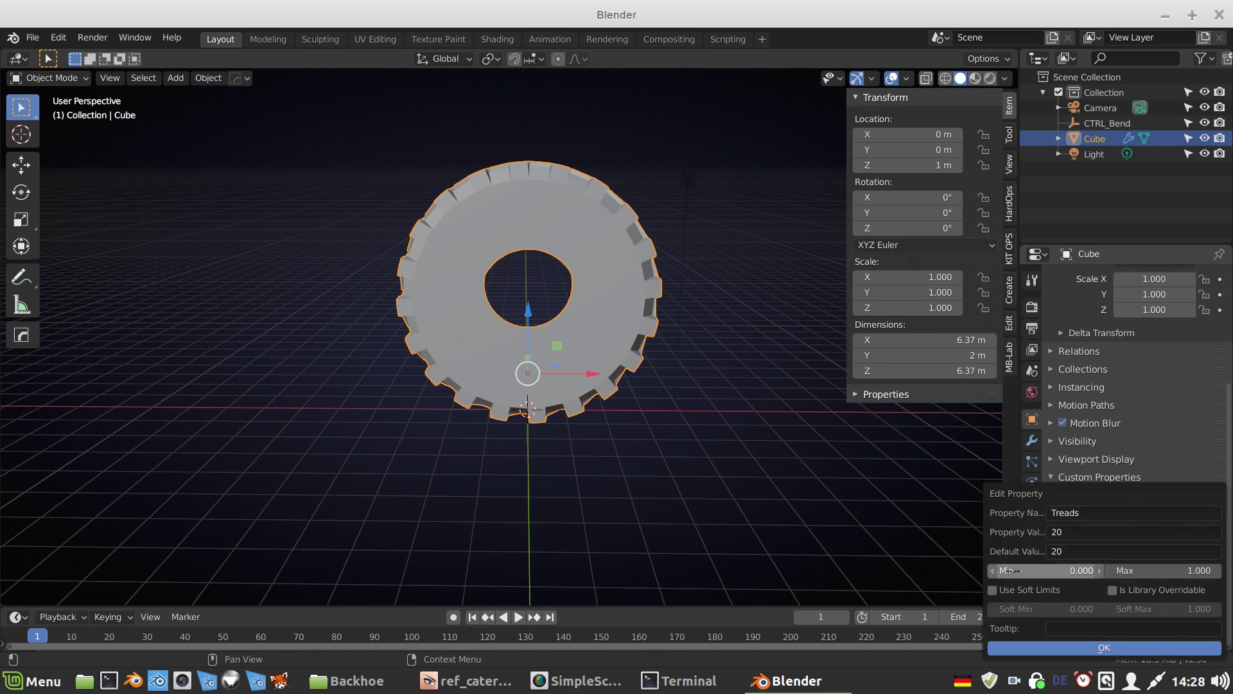
Step: Limit Treads to 16–32 and give it the tooltip 'Number of treads'
left_click(1052, 569)
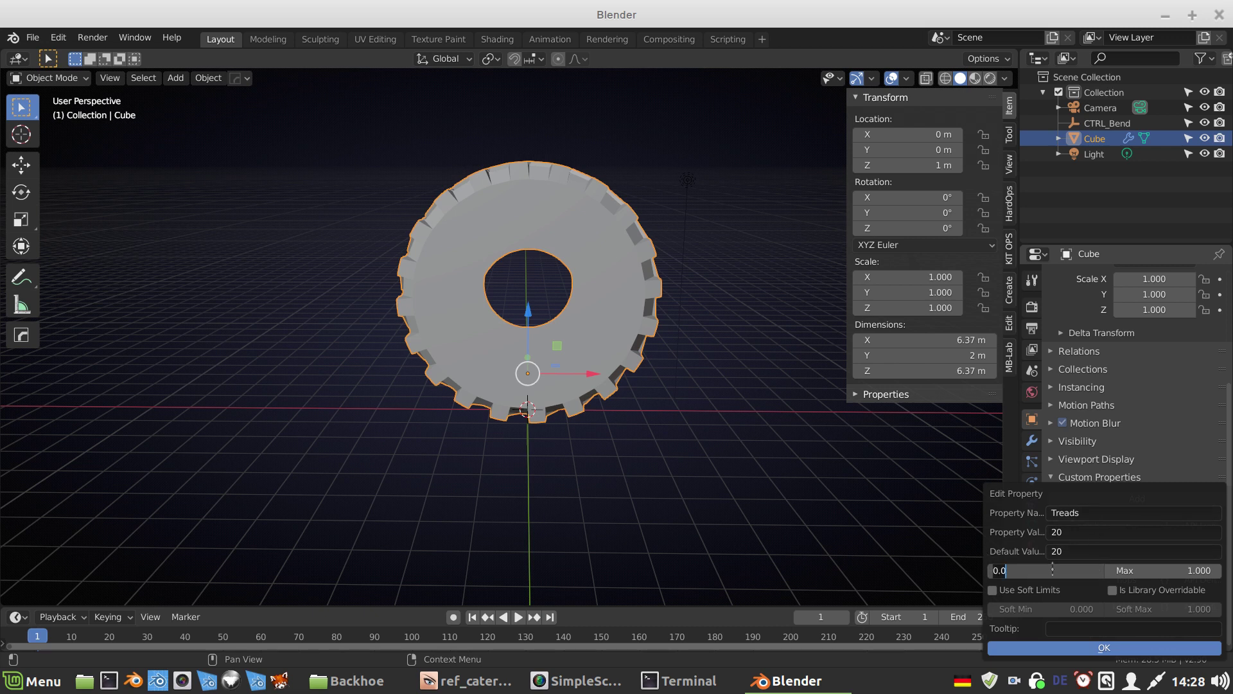
type("16")
key("Tab")
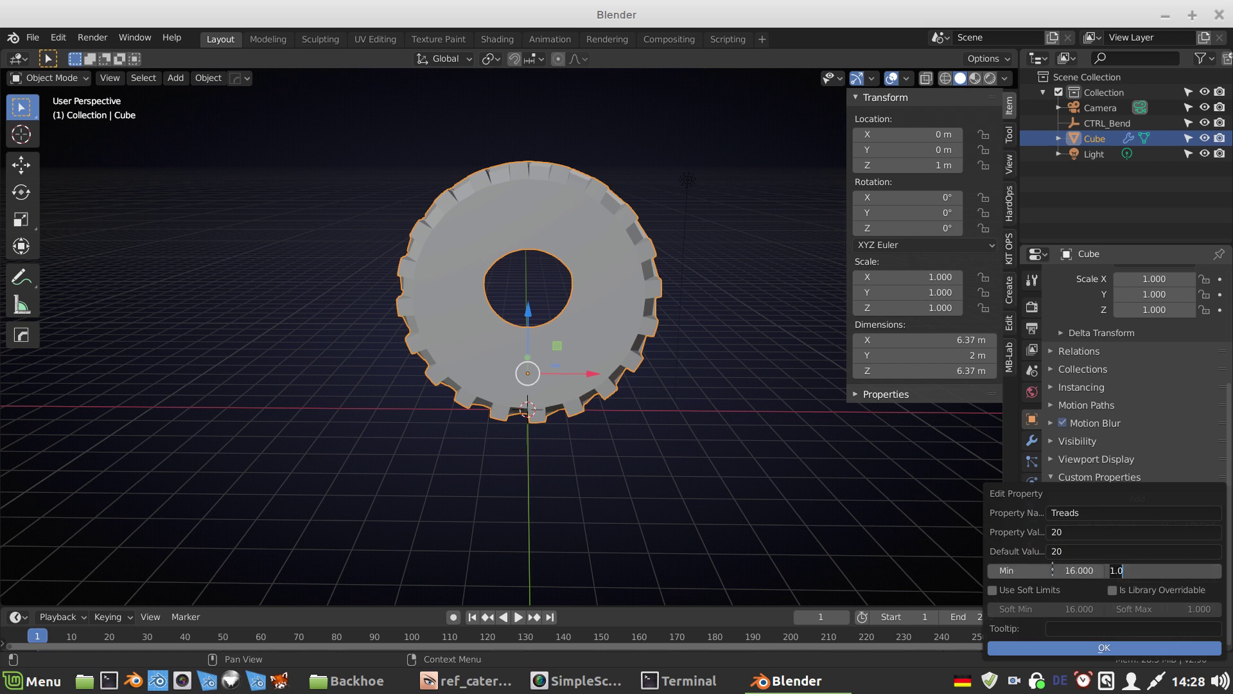
type("32")
key("Return")
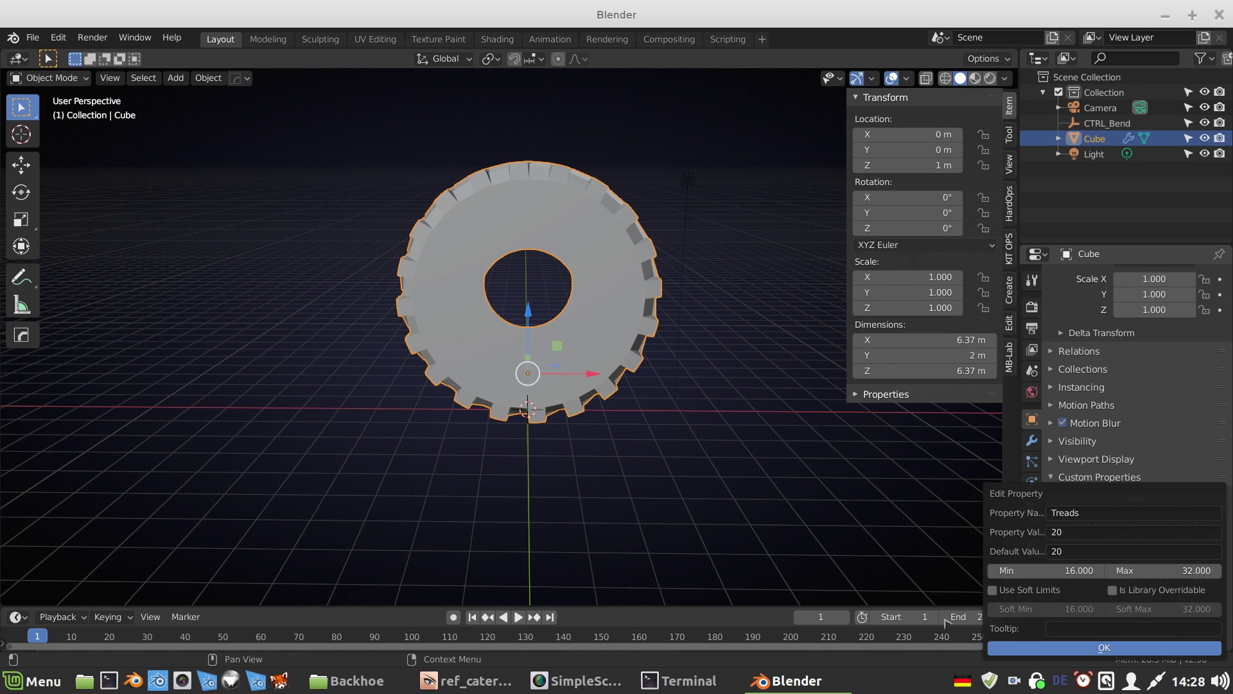
left_click(1088, 628)
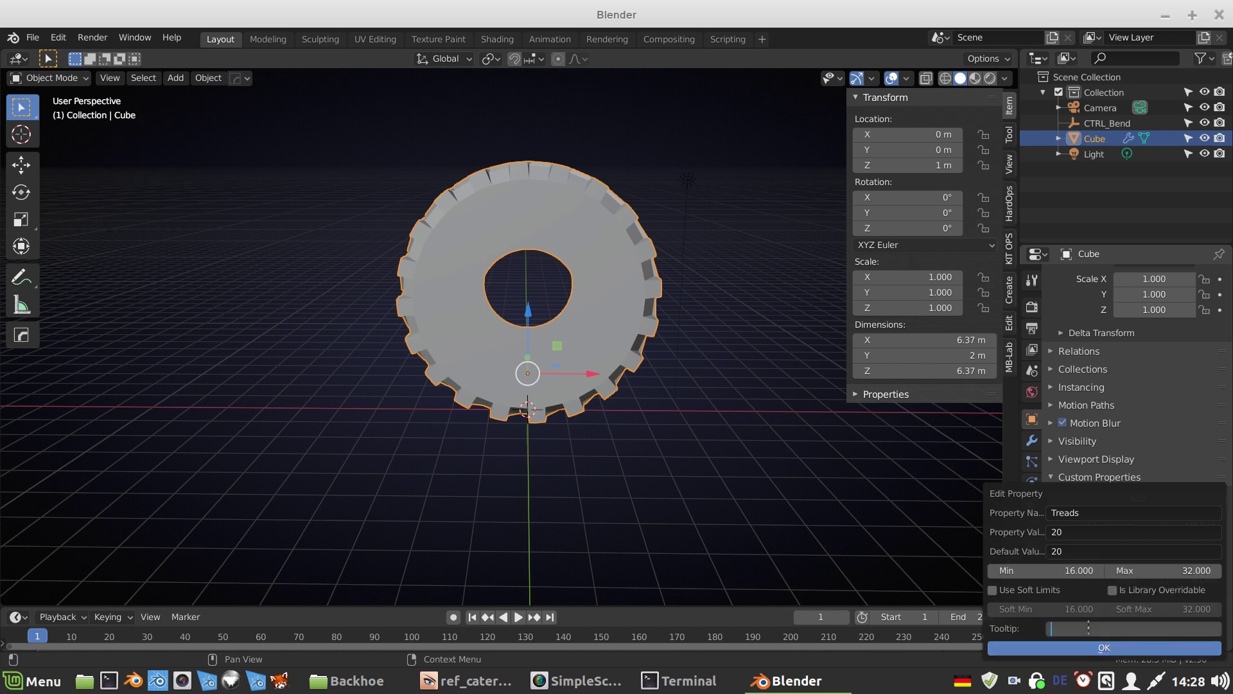
type("Number of treads")
key("Return")
Step: Confirm the Treads property and test it in the sidebar, stepping 21 then back to 20
left_click(1106, 648)
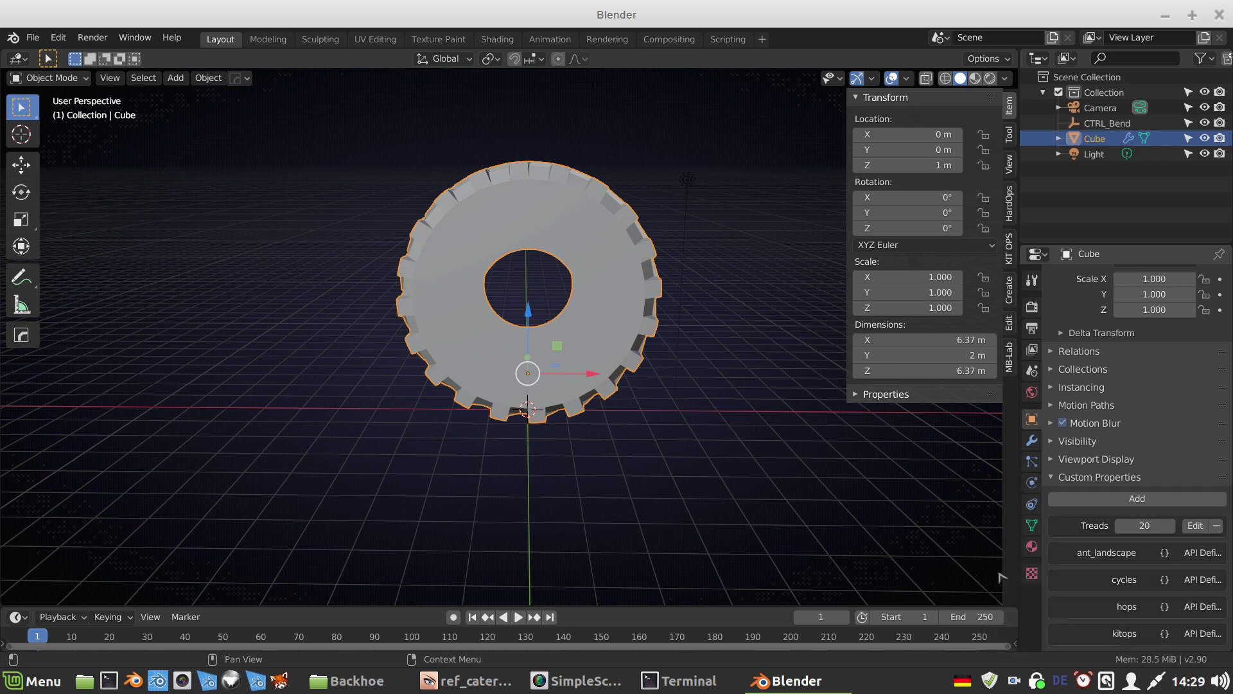
left_click(857, 397)
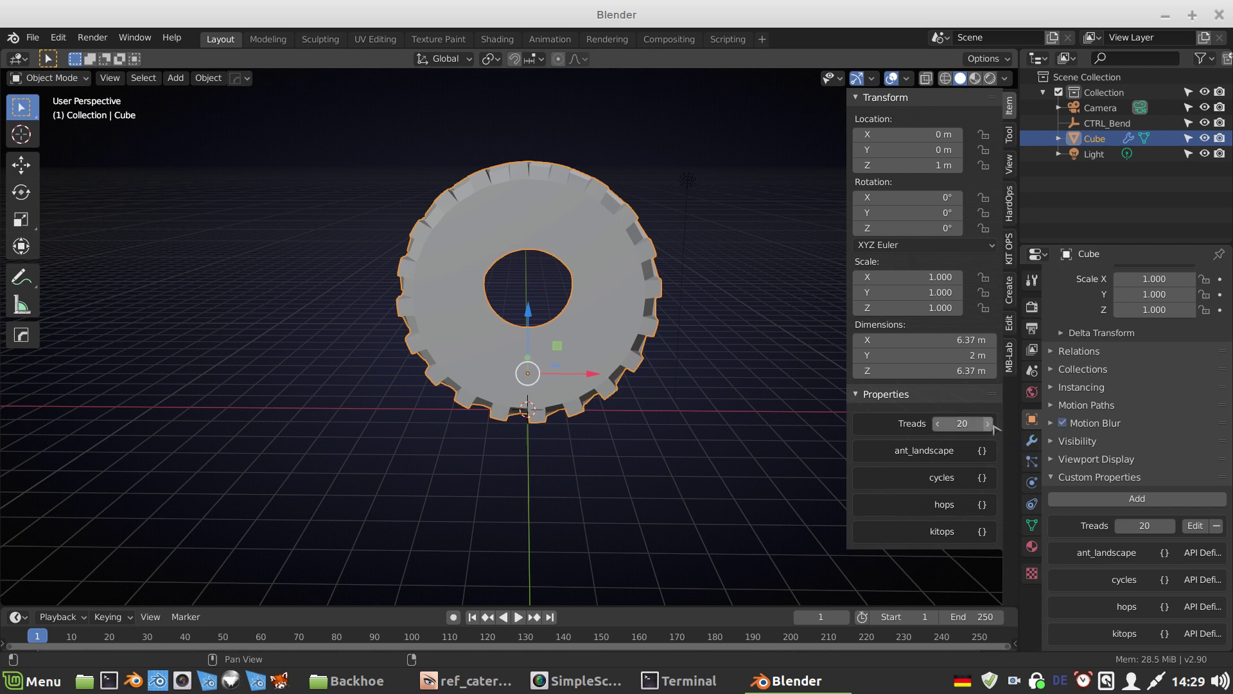
left_click(988, 423)
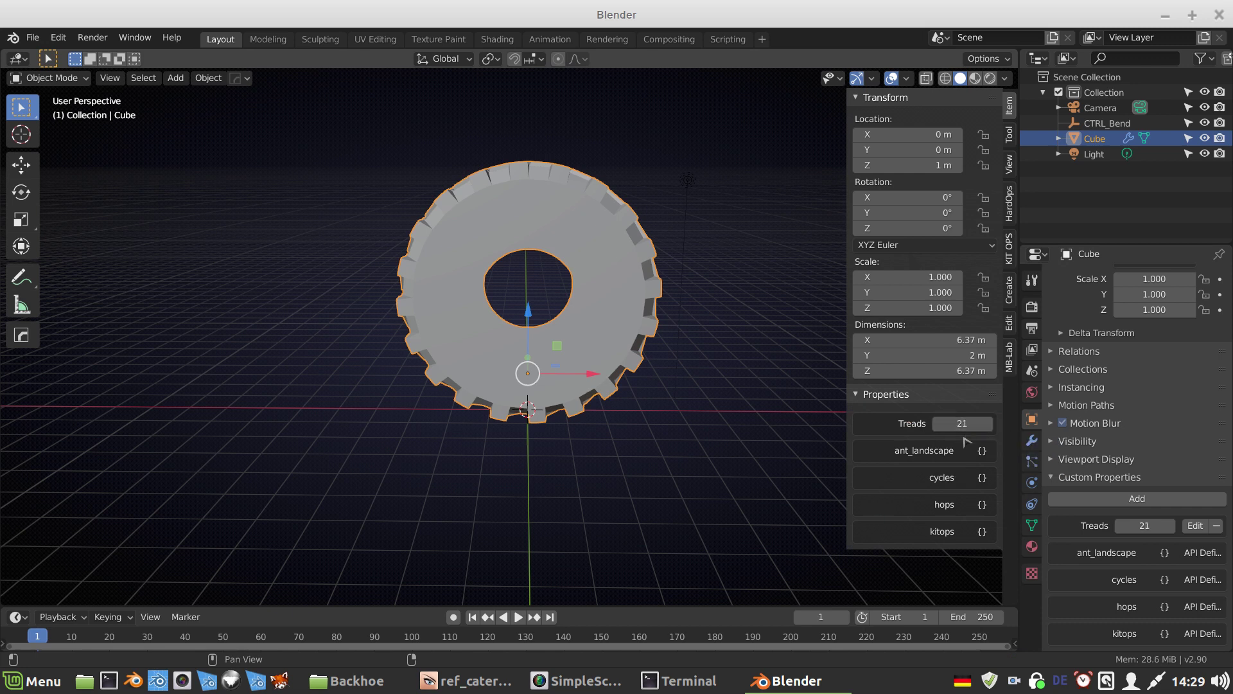
left_click(937, 424)
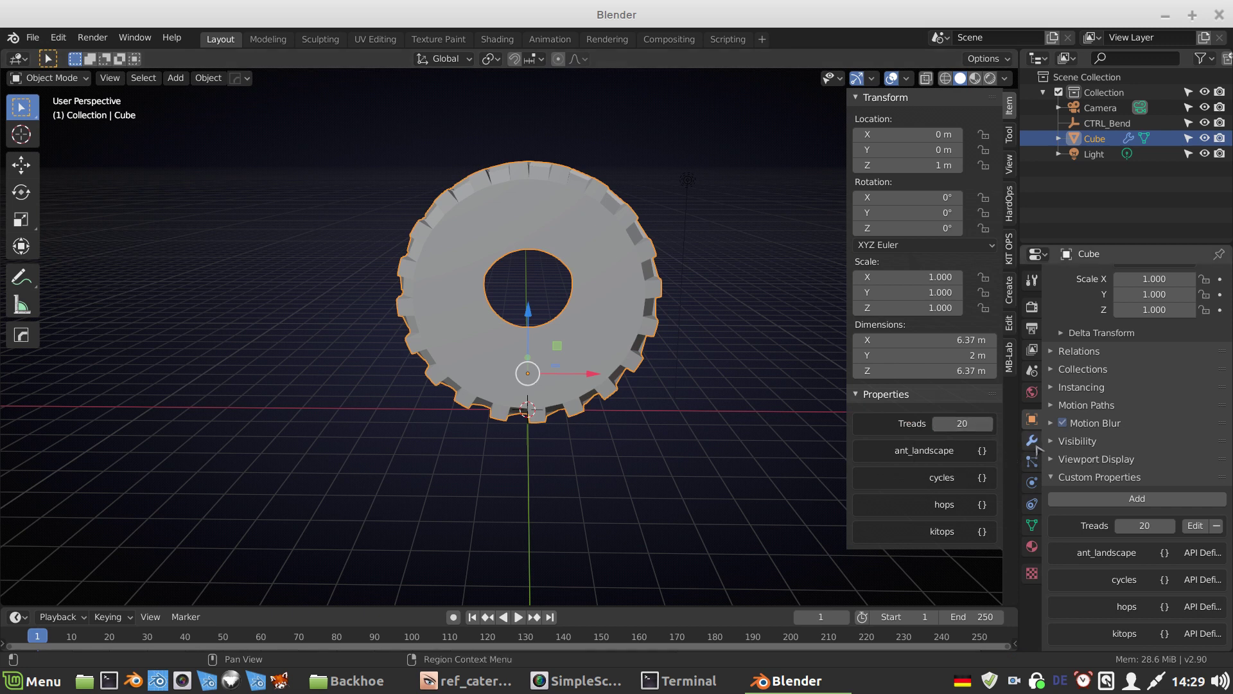
Step: Copy Treads as a new driver onto the Array Count, then test Treads 21 and 20
left_click(1032, 440)
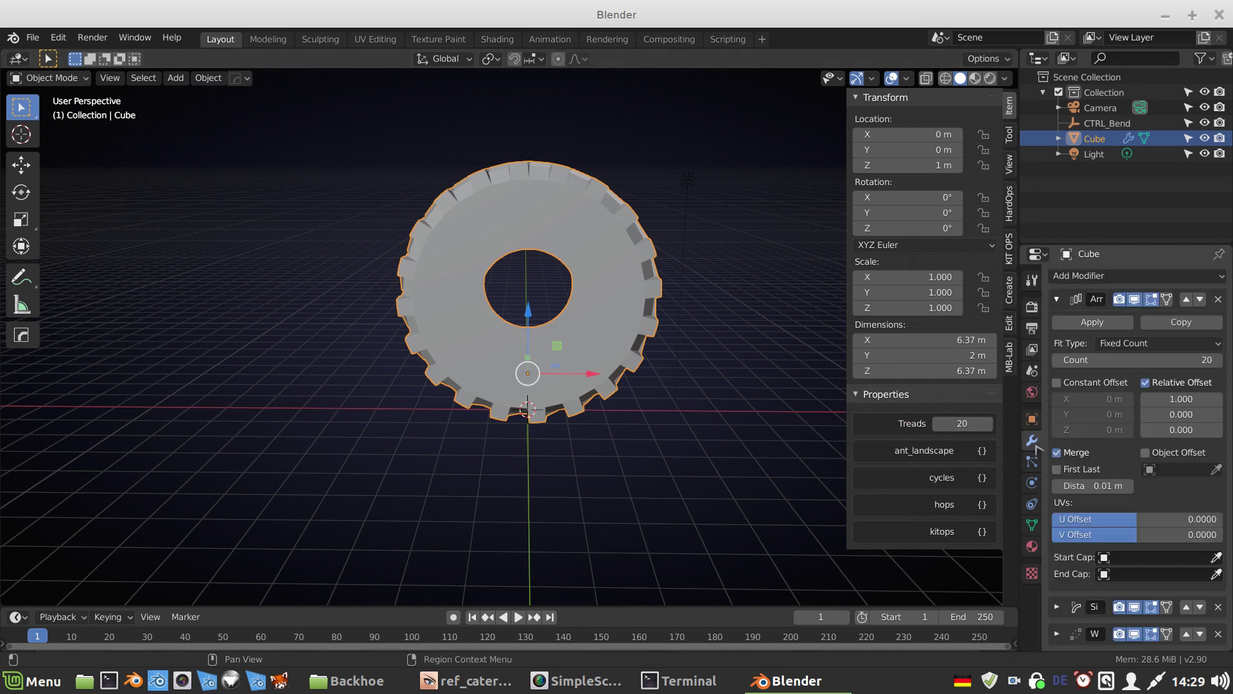
right_click(961, 424)
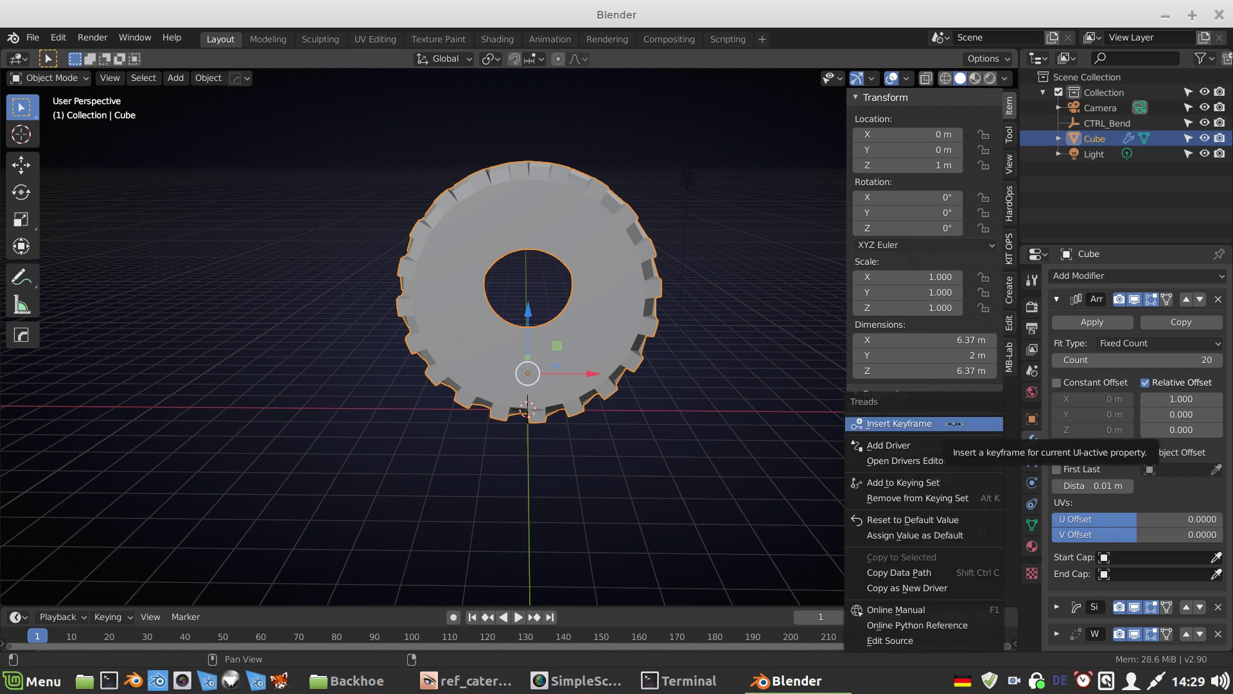
left_click(905, 590)
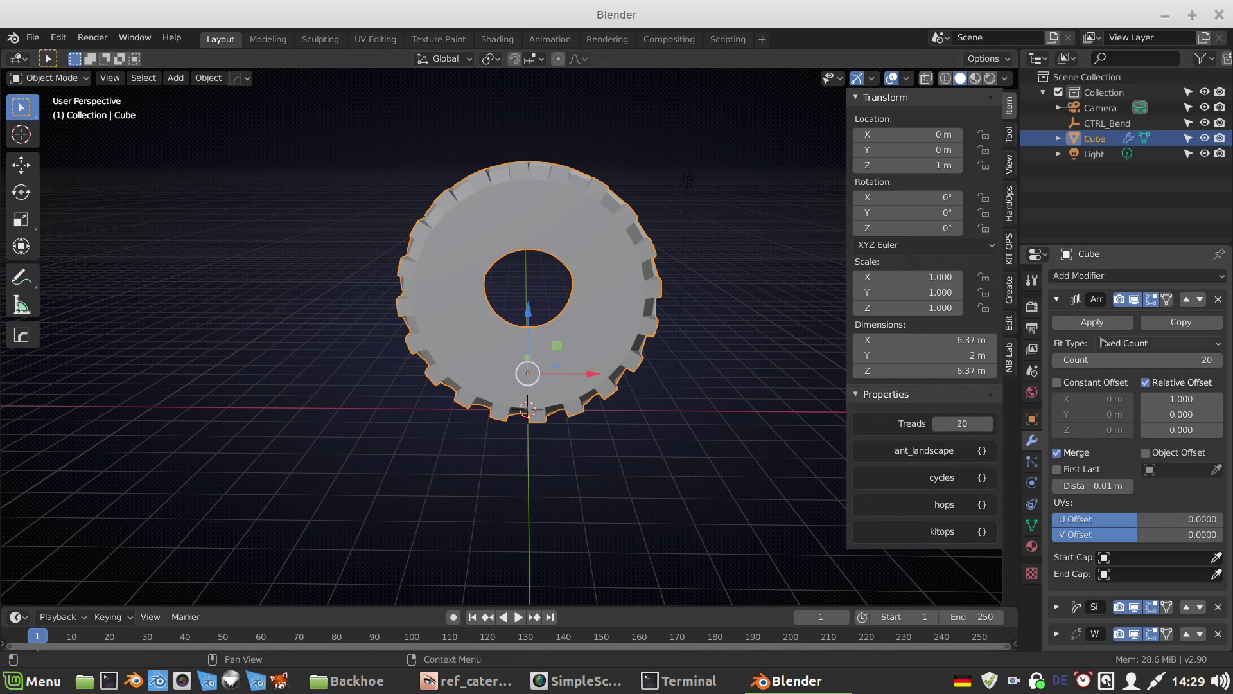
right_click(1109, 360)
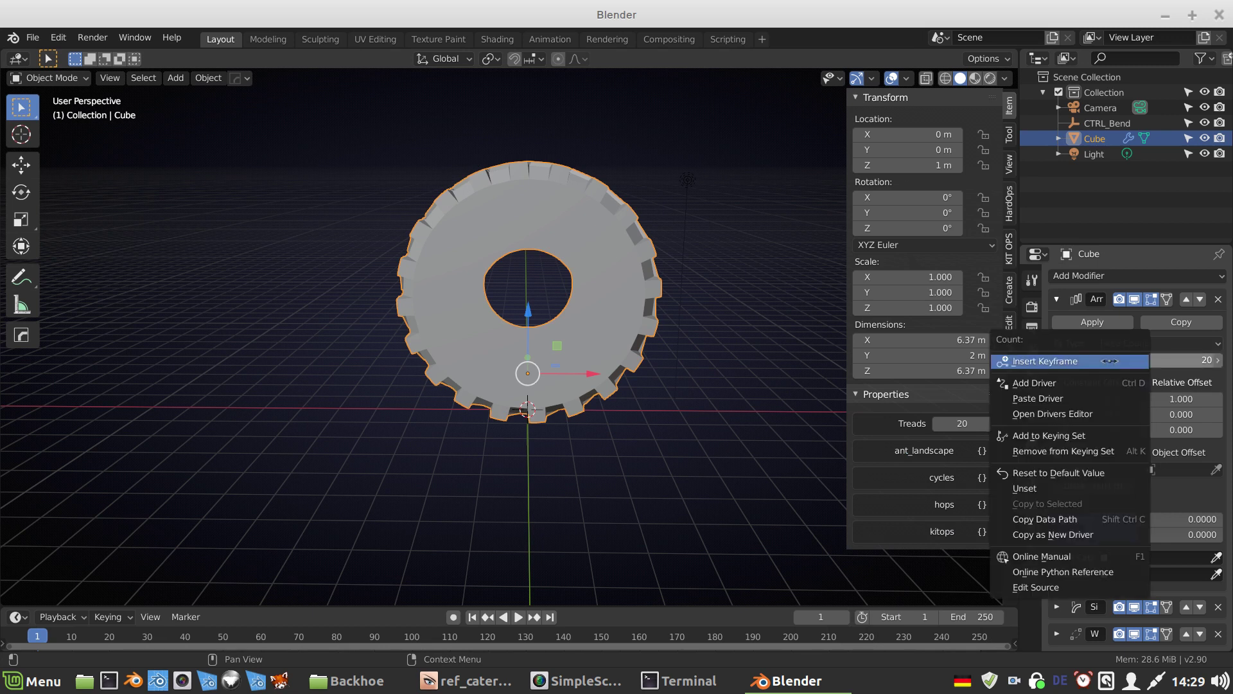
left_click(1053, 398)
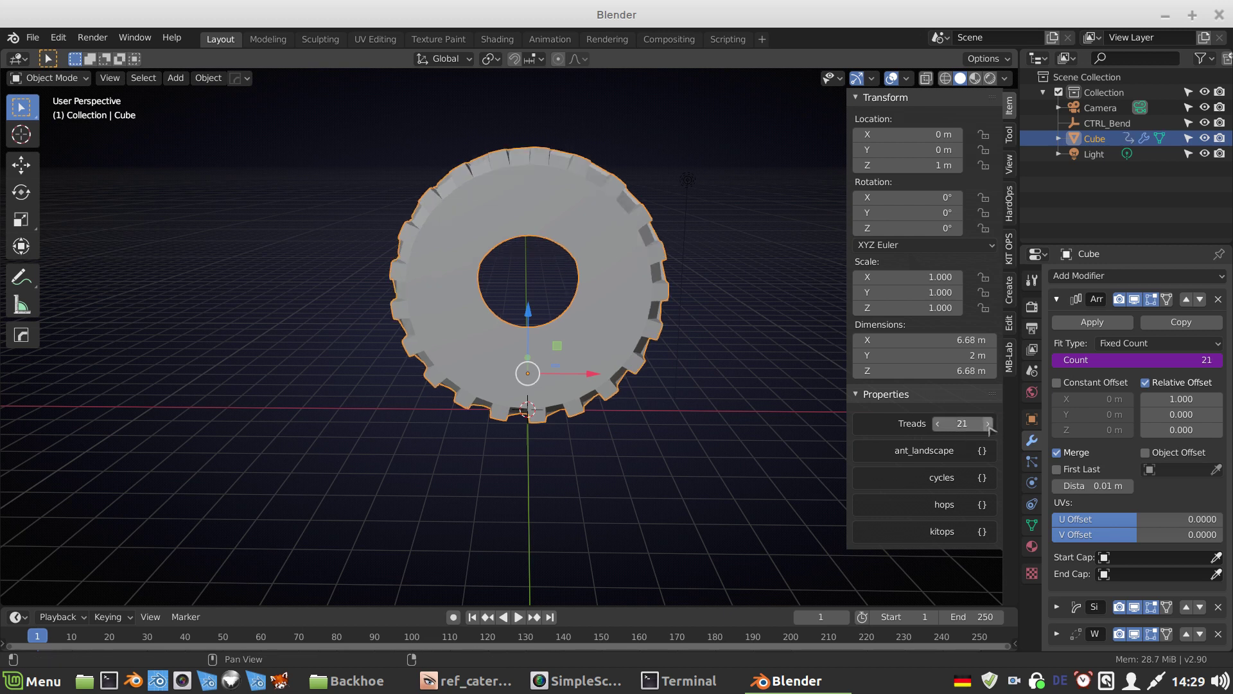
left_click(988, 424)
left_click(937, 424)
left_click(937, 424)
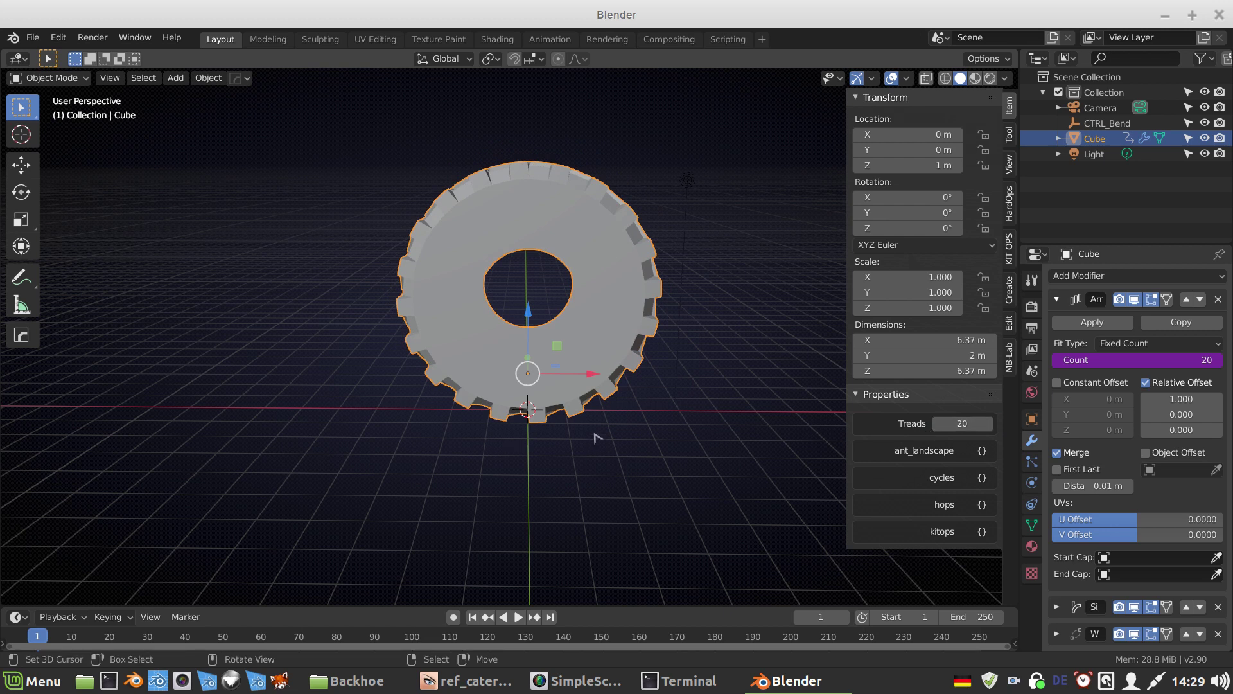
Step: Test the ring by raising Treads to 21 with Cube X scale near 0.93, then back to 20
middle_click_drag(597, 438, 601, 431)
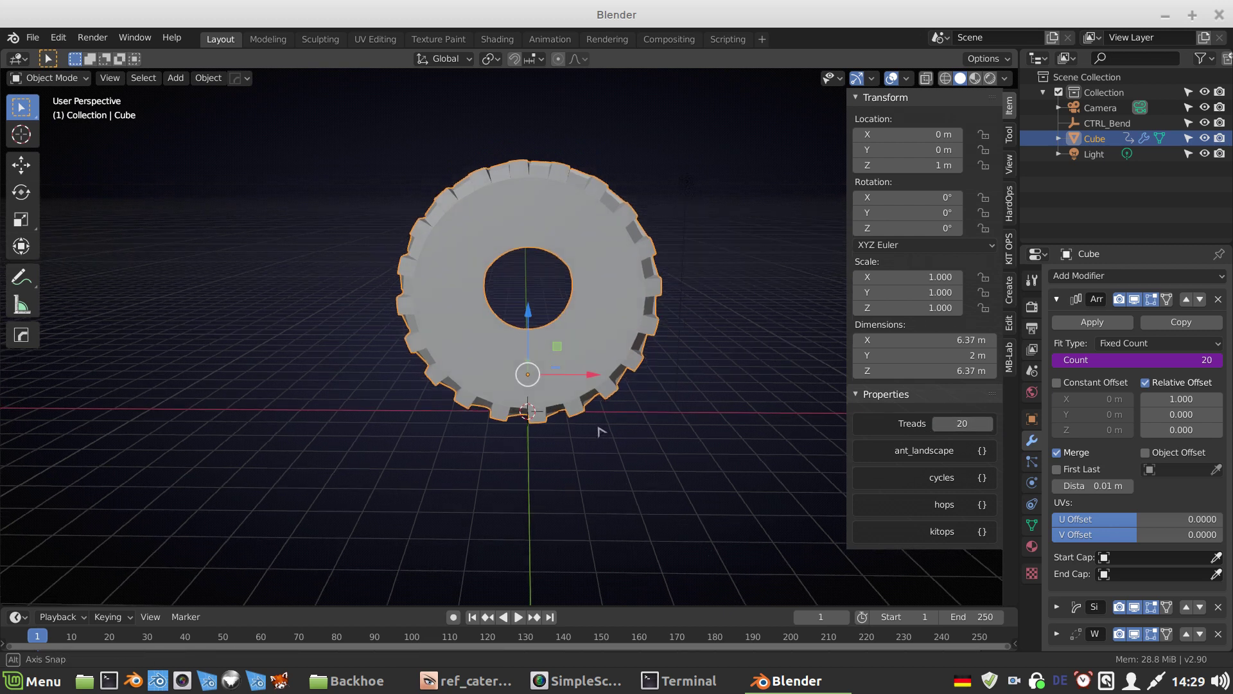
left_click(989, 423)
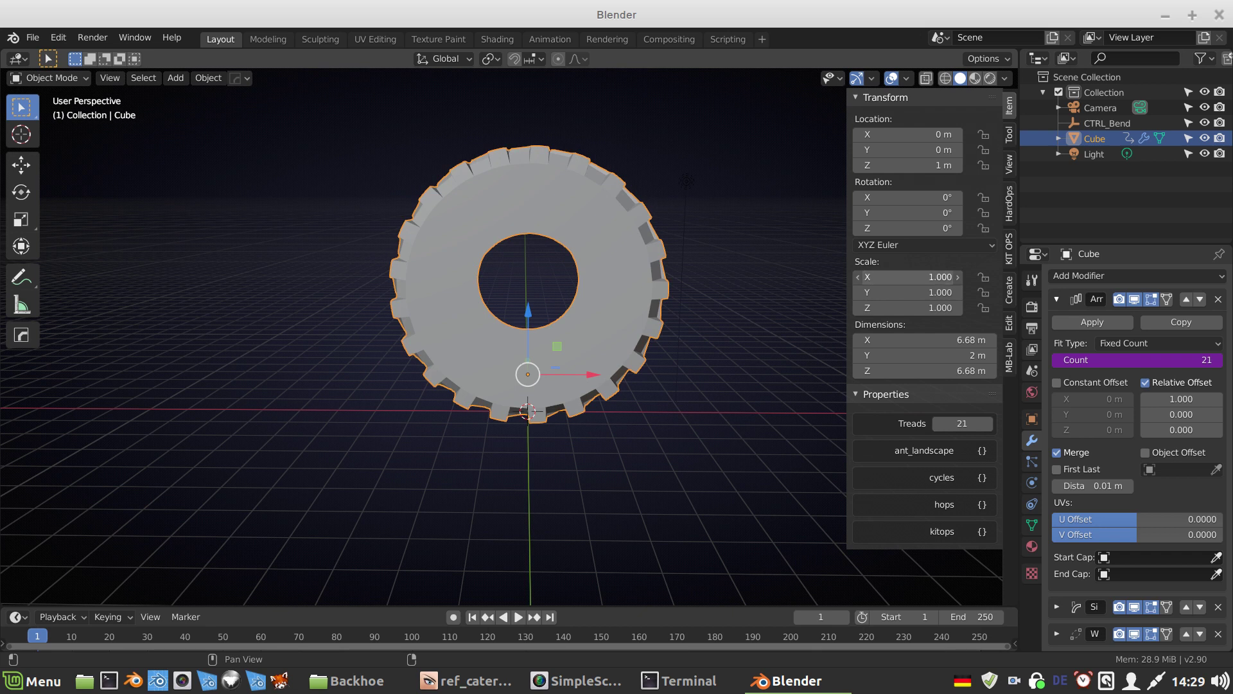
mouse_move(912, 276)
left_mouse_down()
mouse_move(886, 276)
mouse_move(938, 277)
mouse_move(877, 277)
mouse_move(919, 277)
left_mouse_up()
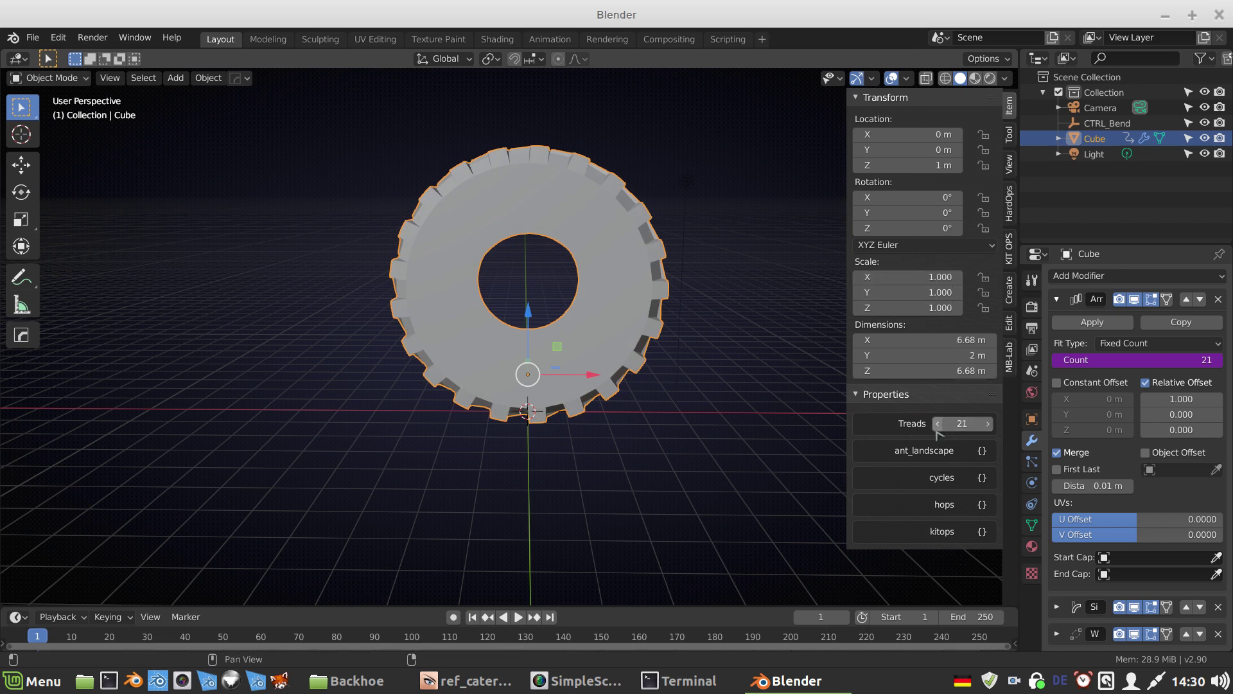
left_click(938, 425)
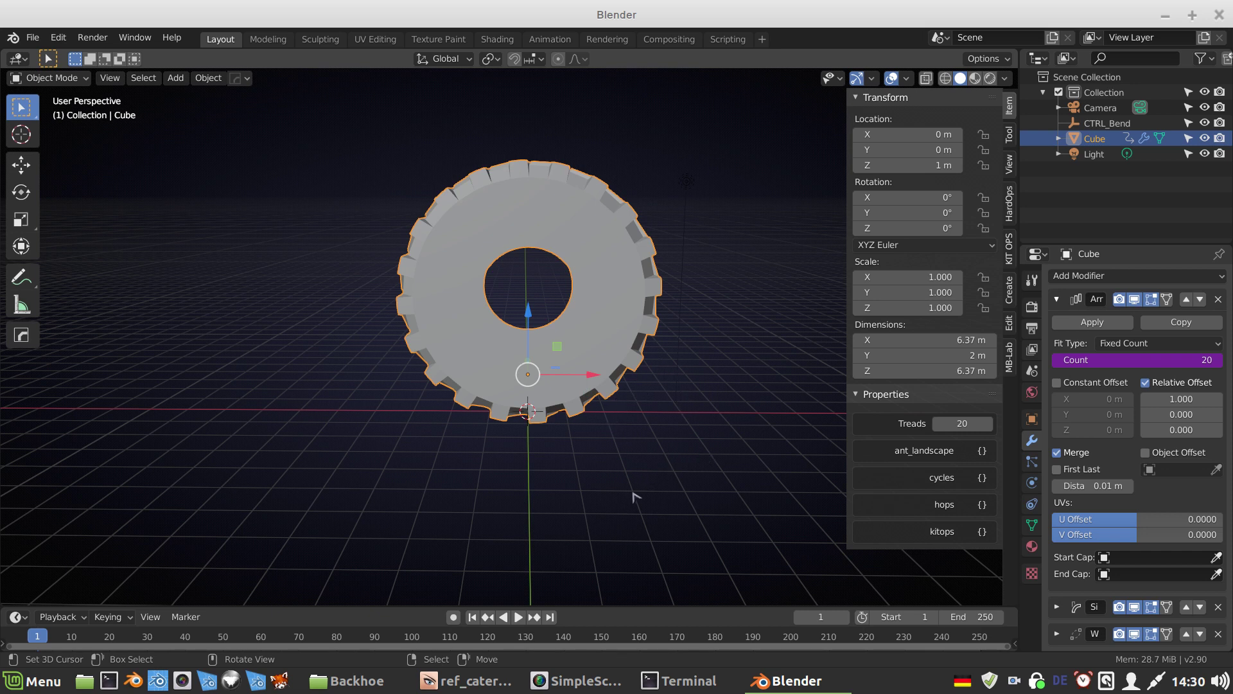
Step: Try another Cube X scale, then add a driver to the X scale, which reads 1.000
middle_click_drag(634, 496, 636, 490)
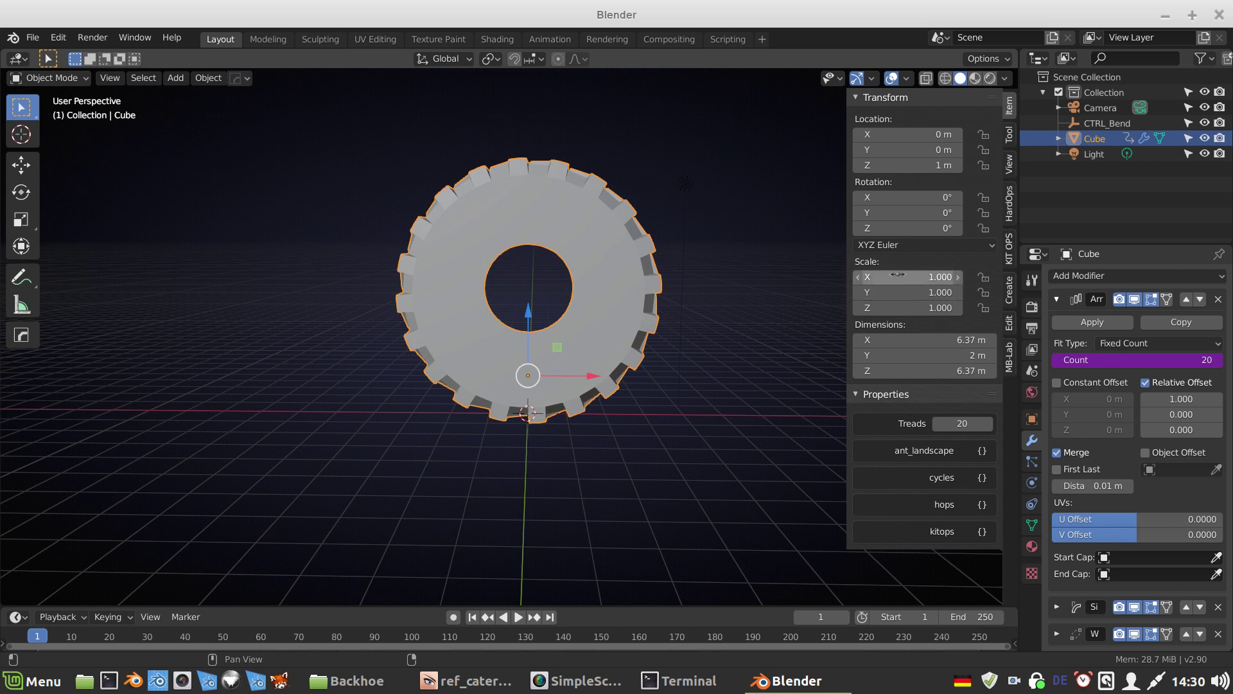
mouse_move(912, 277)
left_mouse_down()
mouse_move(886, 277)
mouse_move(938, 277)
mouse_move(898, 275)
left_mouse_up()
right_click(902, 277)
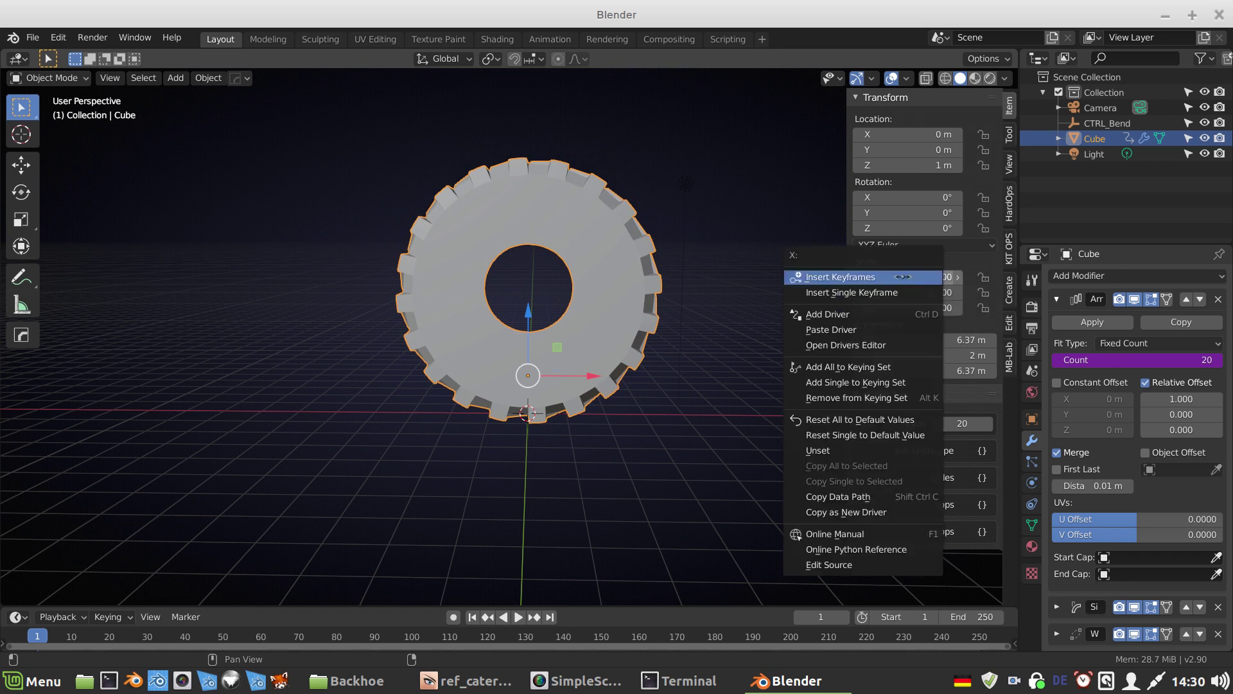
left_click(835, 314)
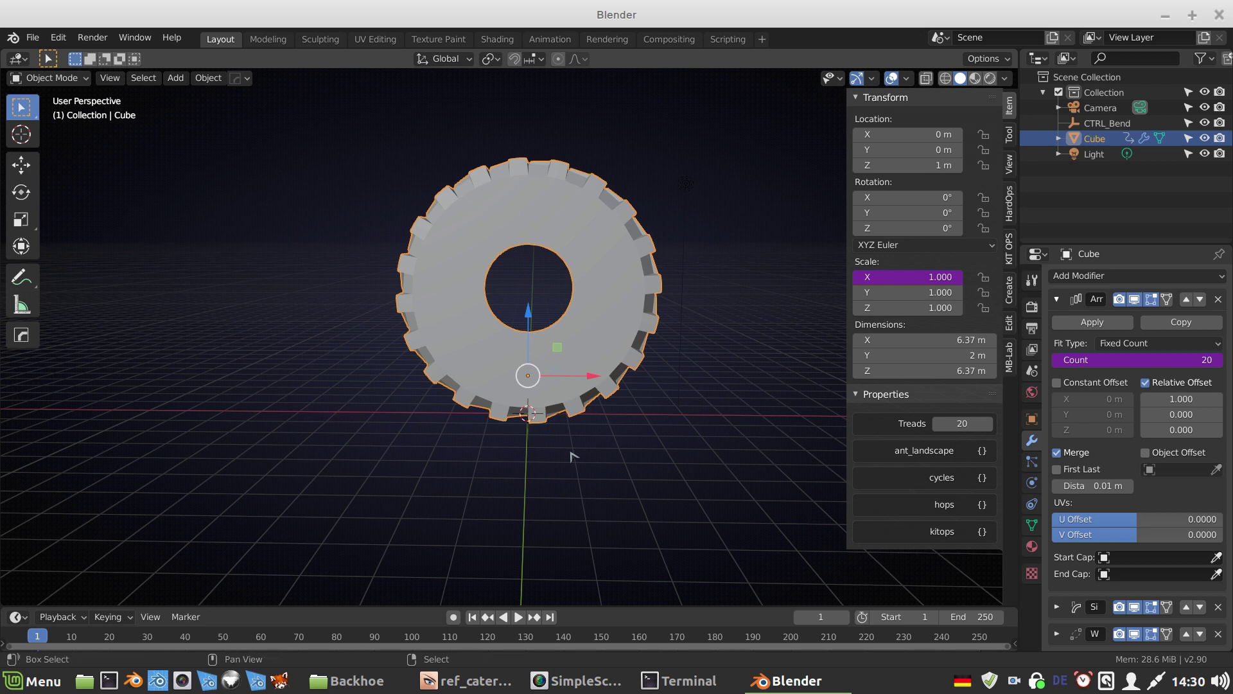
Step: Add a single-arrow Empty to the scene with Shift+A
key("shift+a")
mouse_move(572, 457)
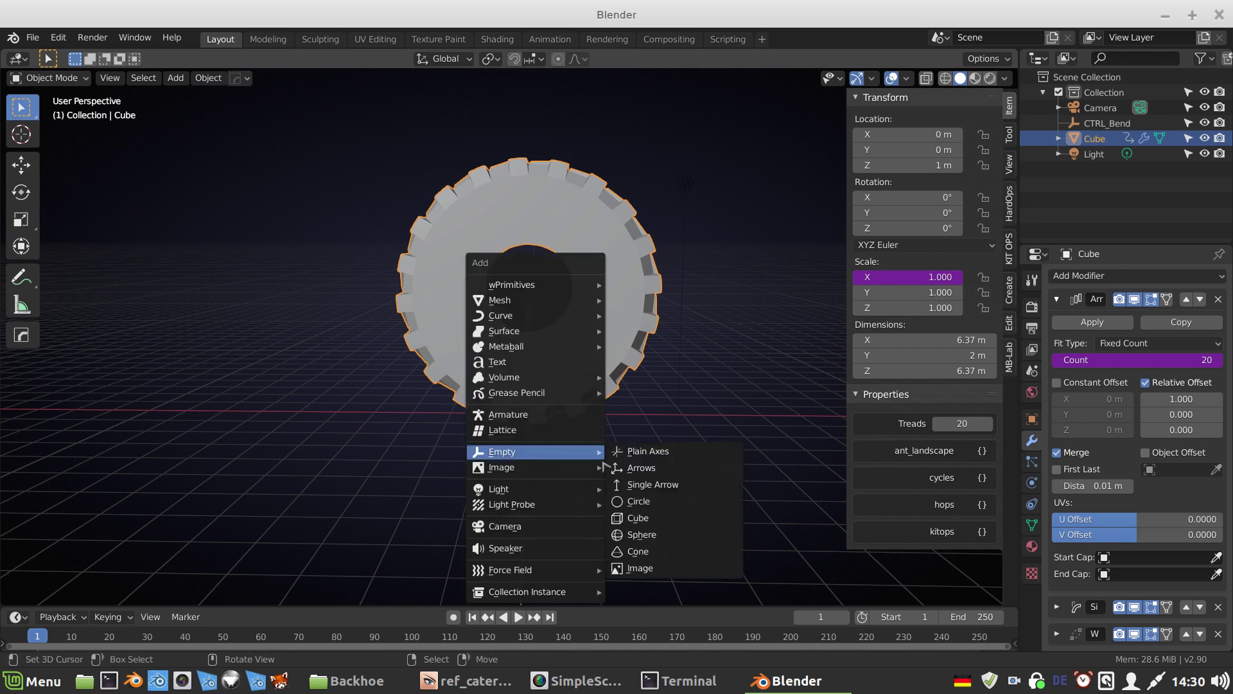
left_click(648, 485)
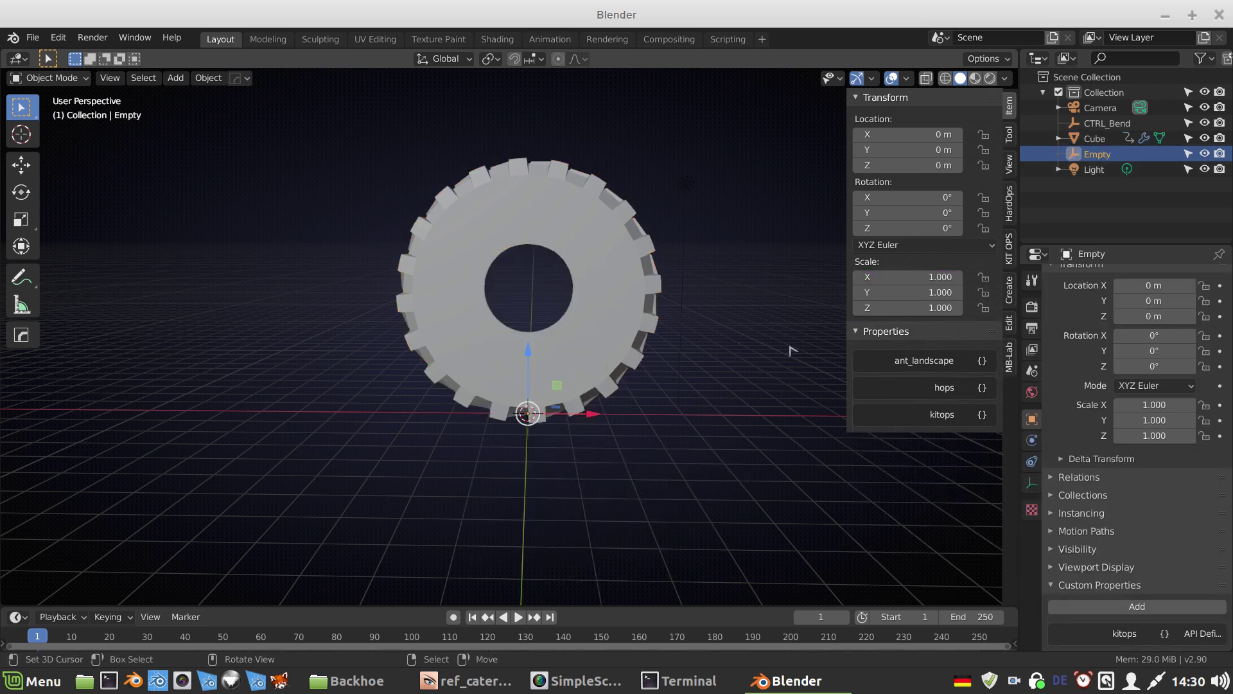
Step: Paste the Treads driver onto the Empty's Z scale so it reads 20, then reselect the Cube
left_click(893, 307)
key("Escape")
right_click(894, 308)
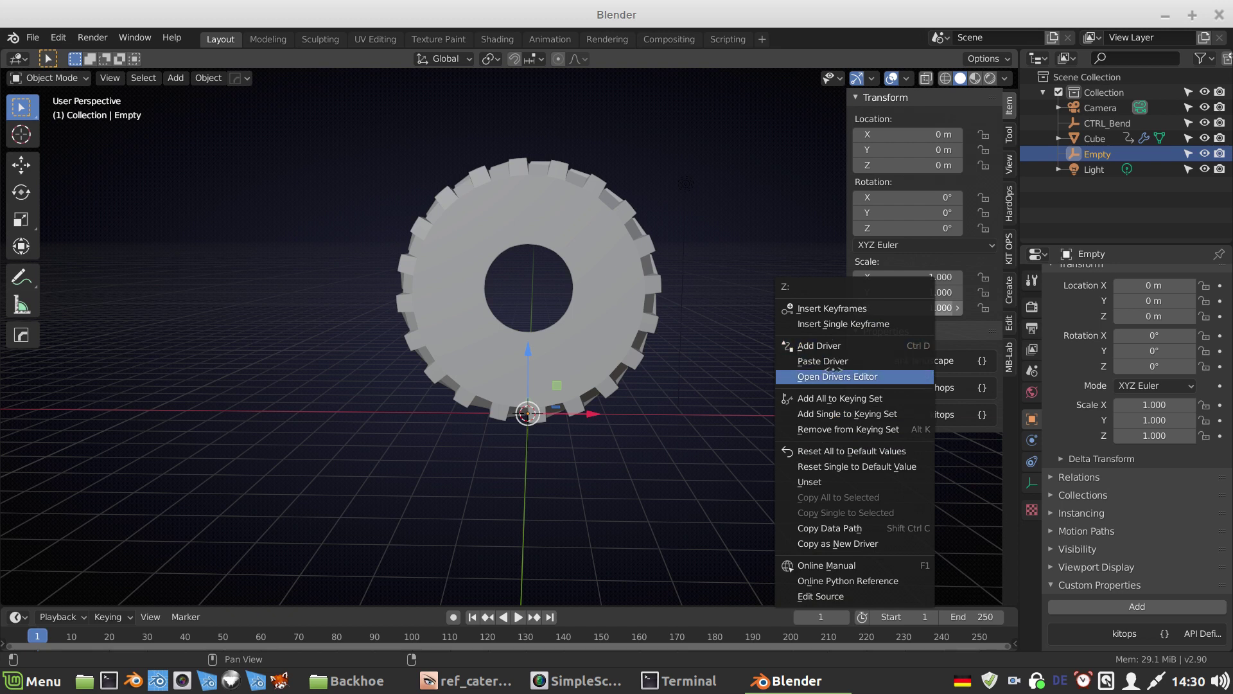
left_click(823, 361)
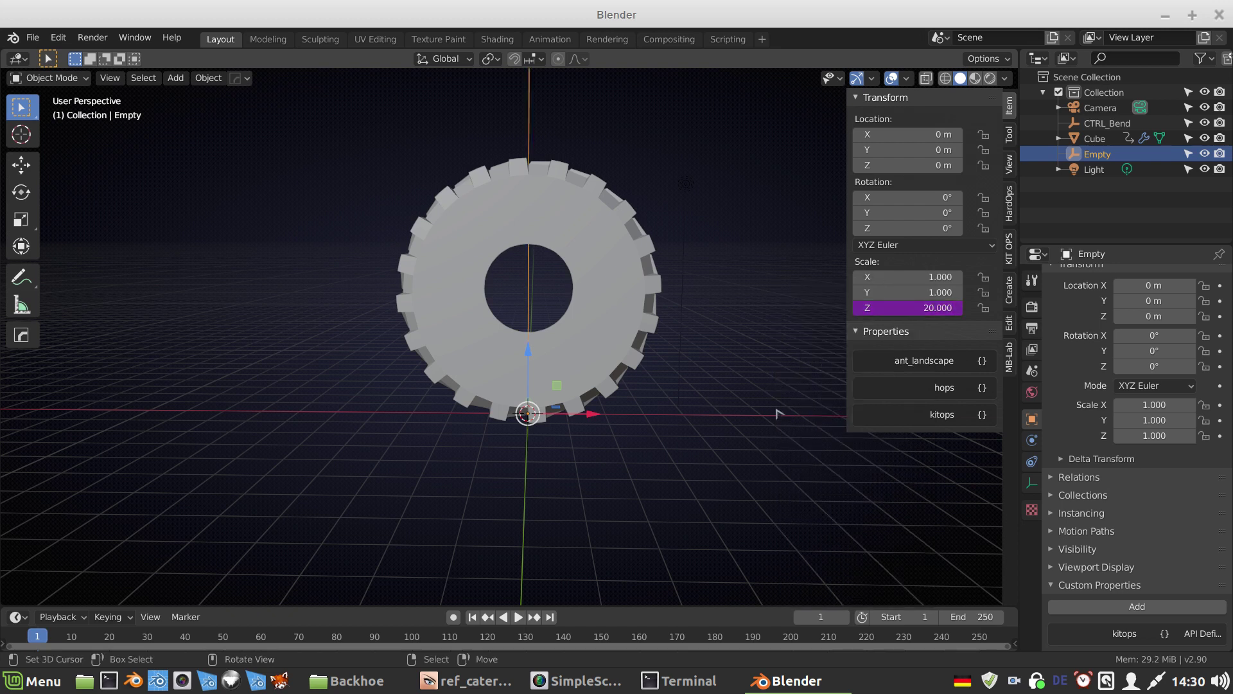
left_click(576, 376)
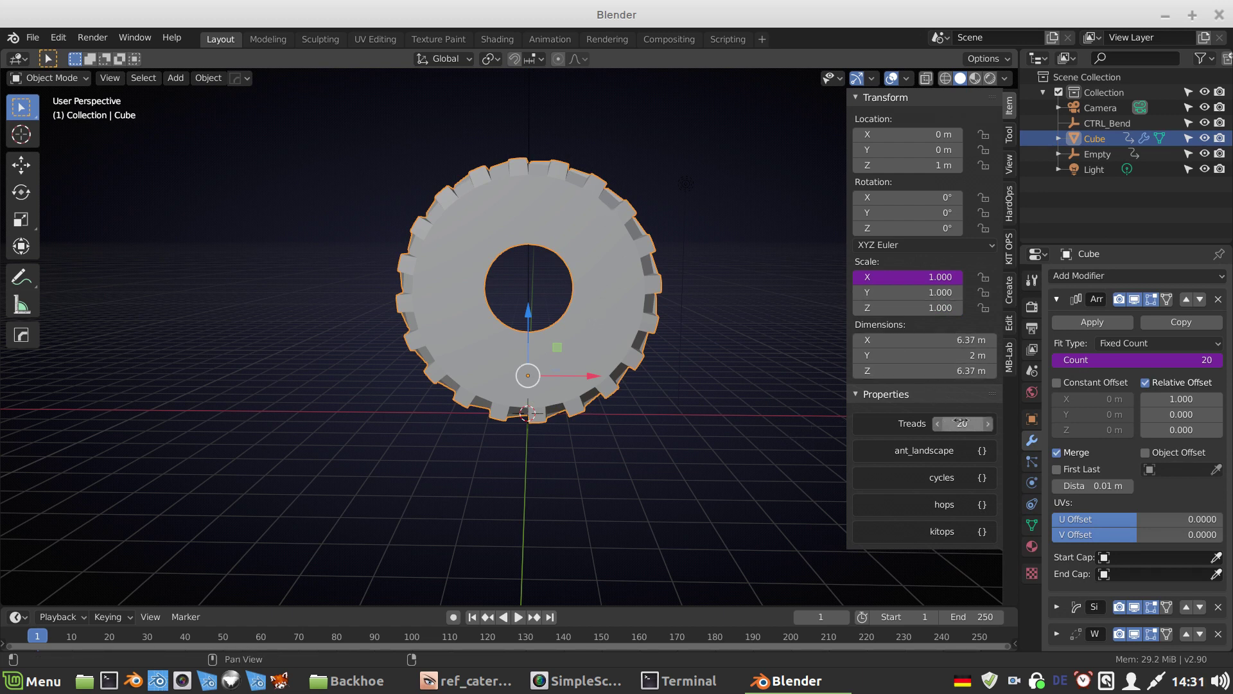
Step: In the Cube's X-scale driver, make the variable read the Empty's Z Scale
right_click(894, 277)
left_click(835, 339)
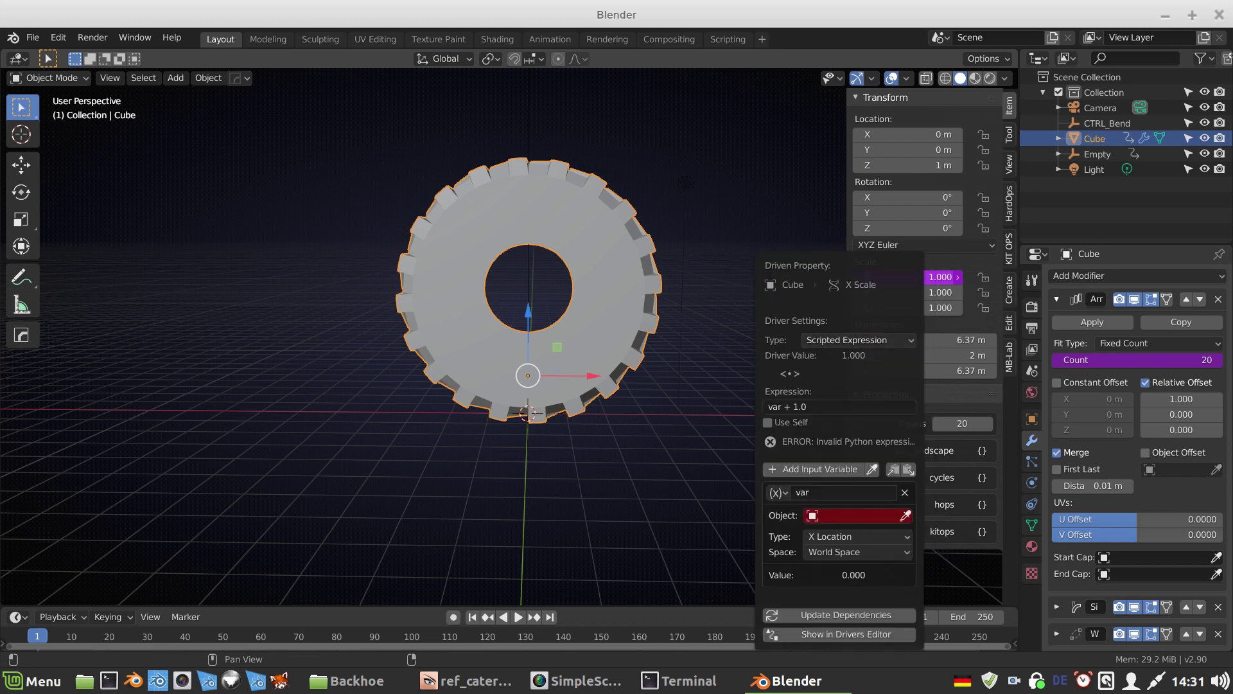
left_click(838, 516)
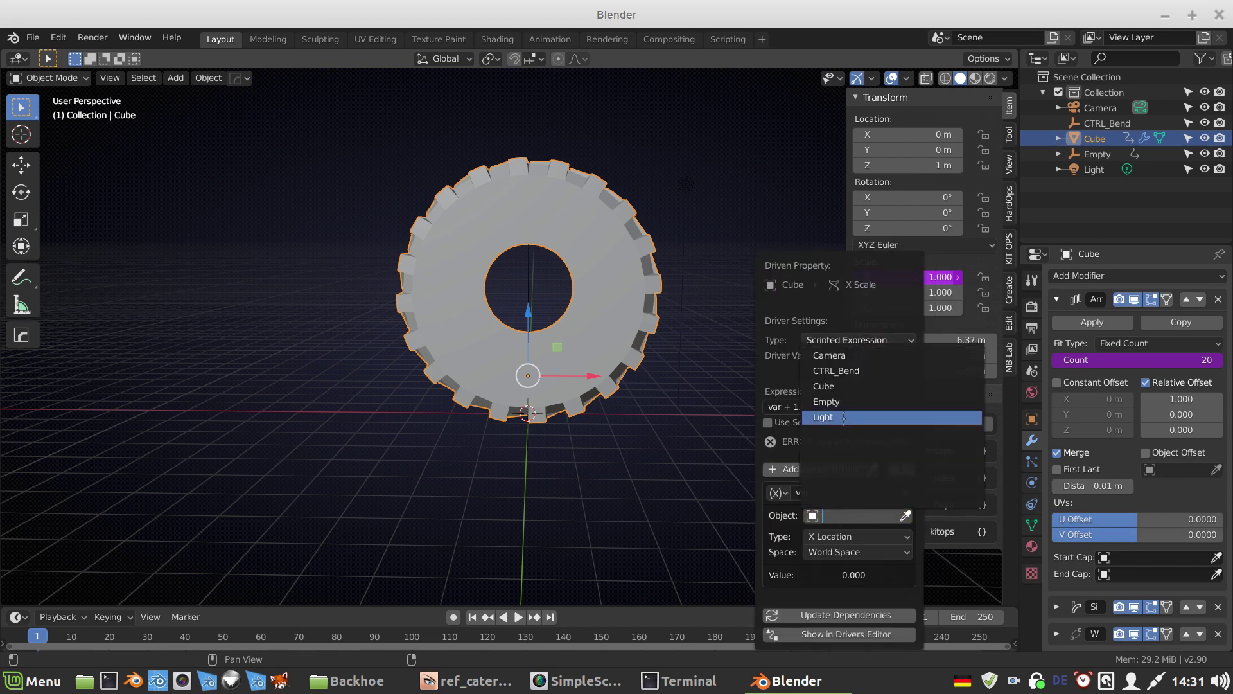
left_click(836, 400)
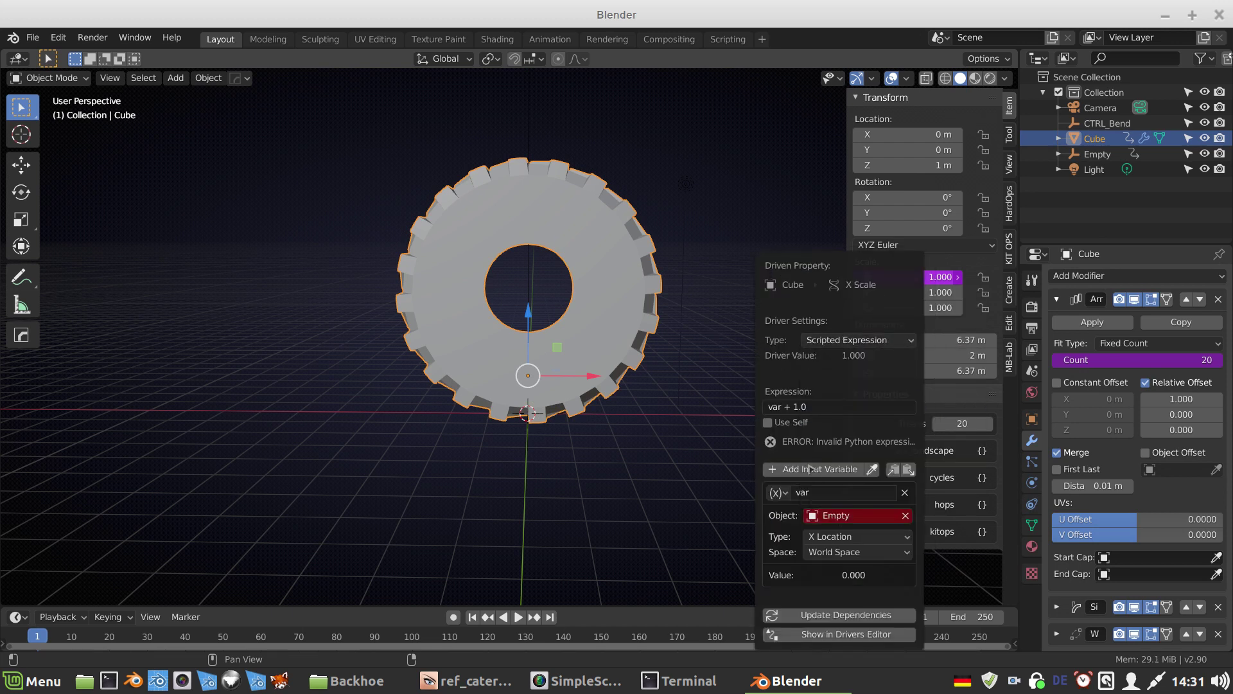
left_click(835, 537)
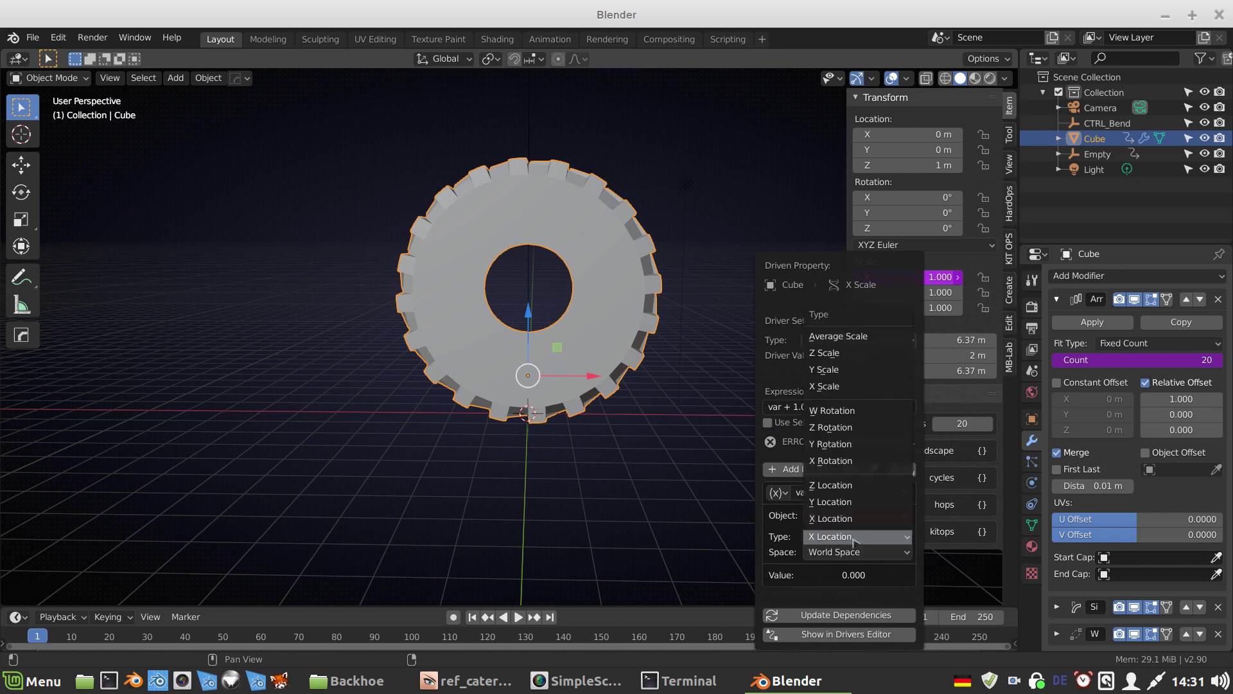
left_click(833, 354)
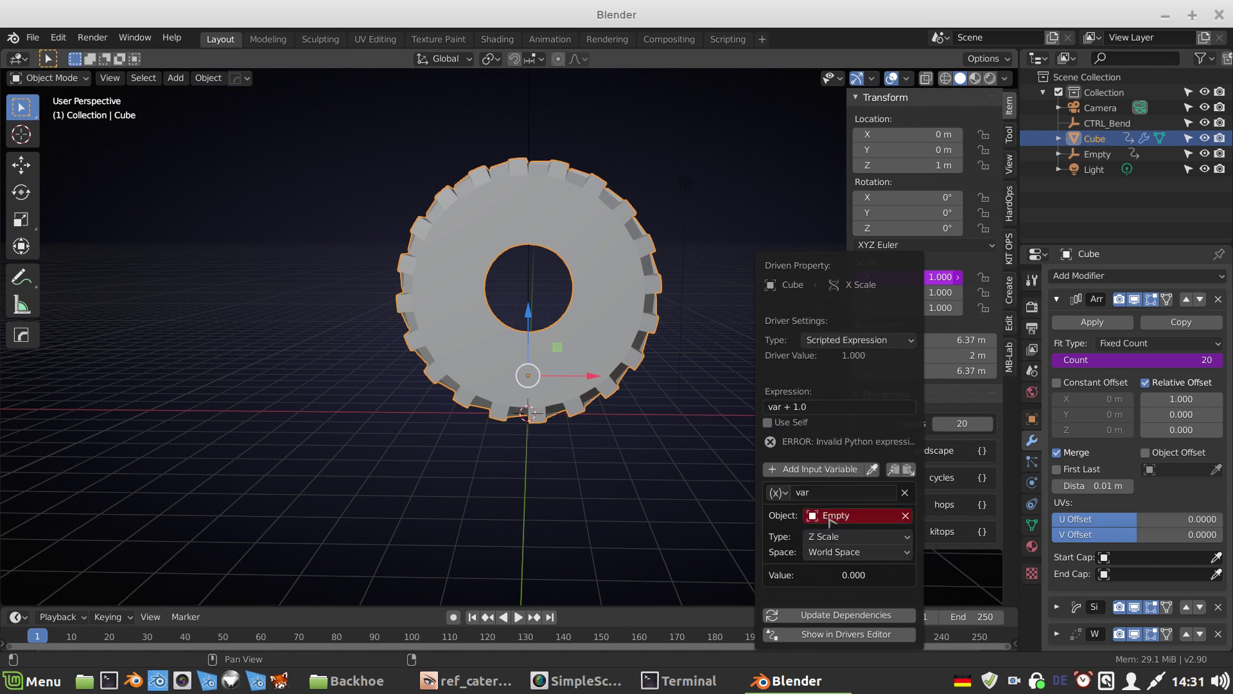
Step: Set the driver expression to 20/var, keeping X scale at 1.000
left_click(822, 409)
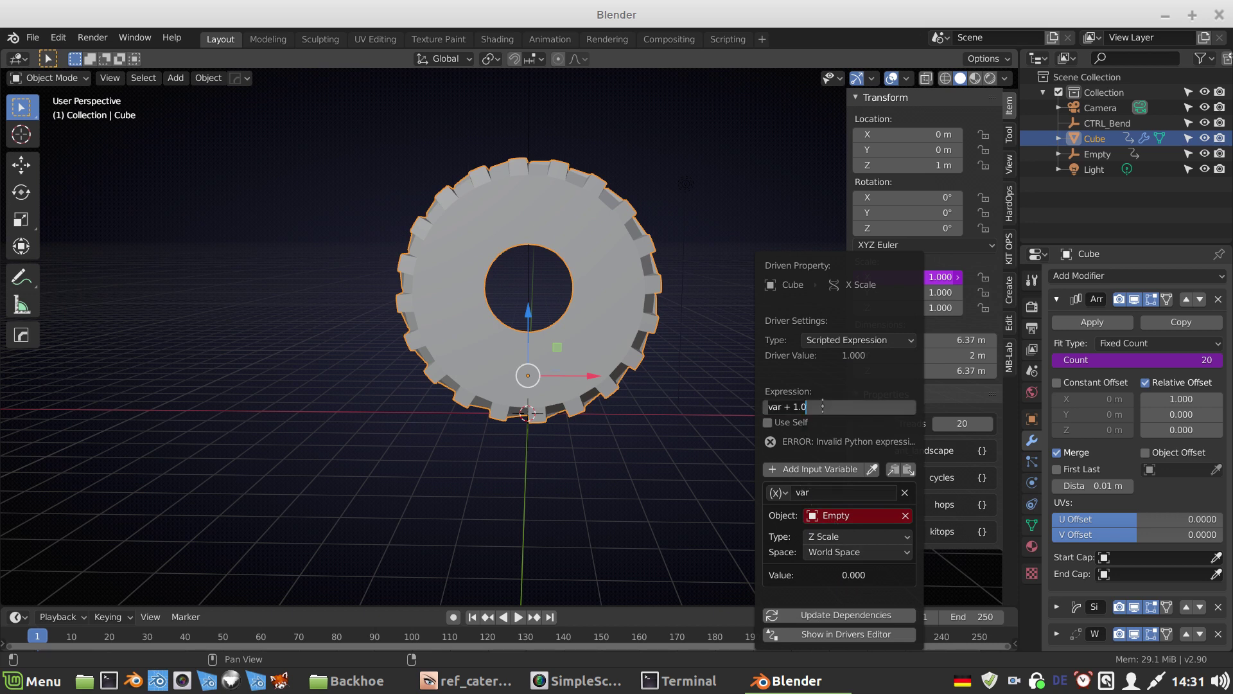
key("BackSpace")
type("var")
key("Return")
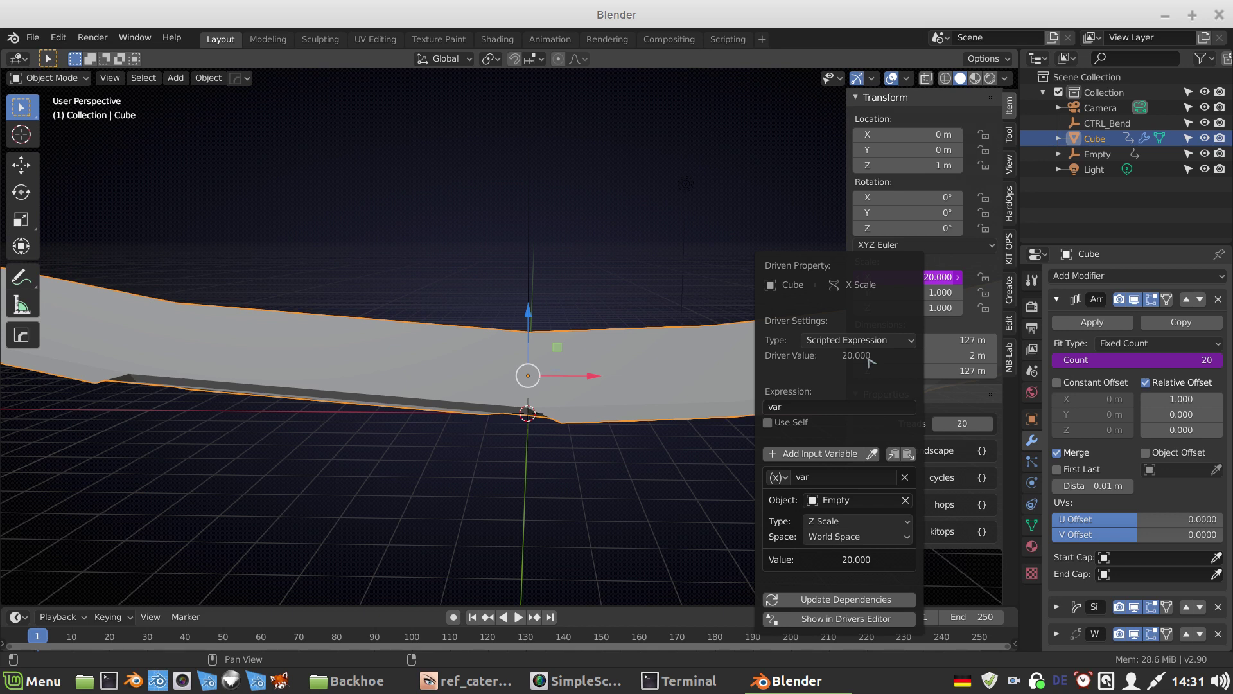
left_click(821, 409)
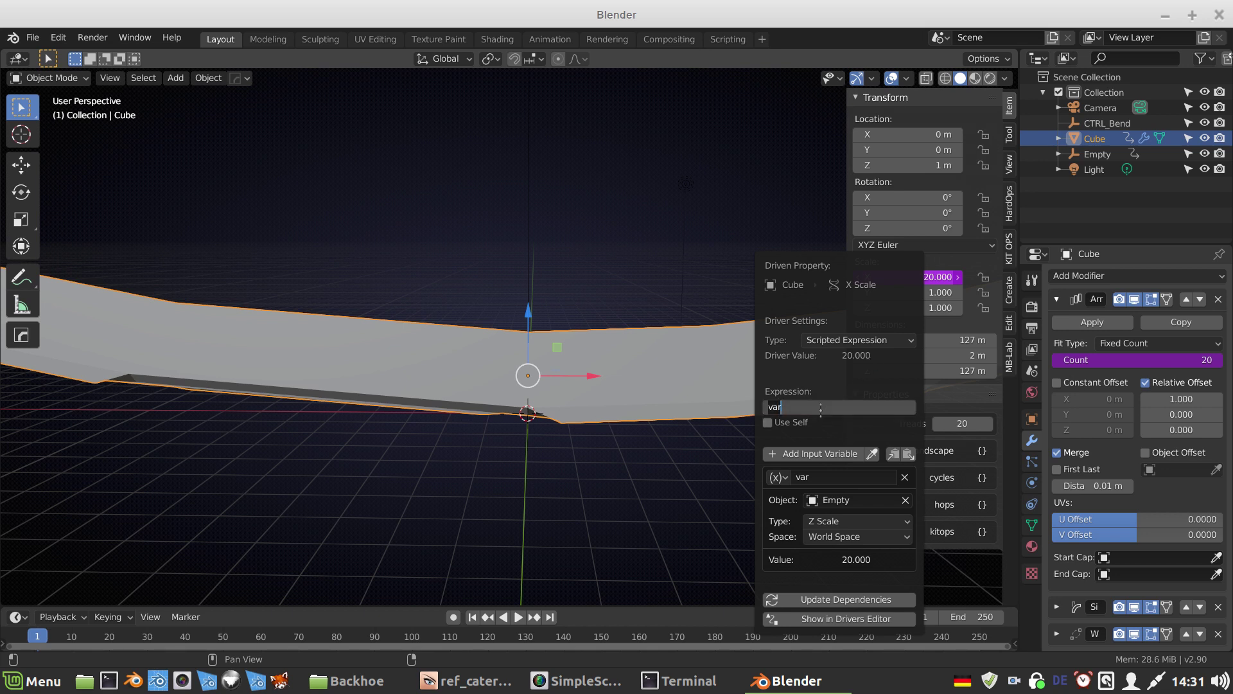
type("20/var")
key("Return")
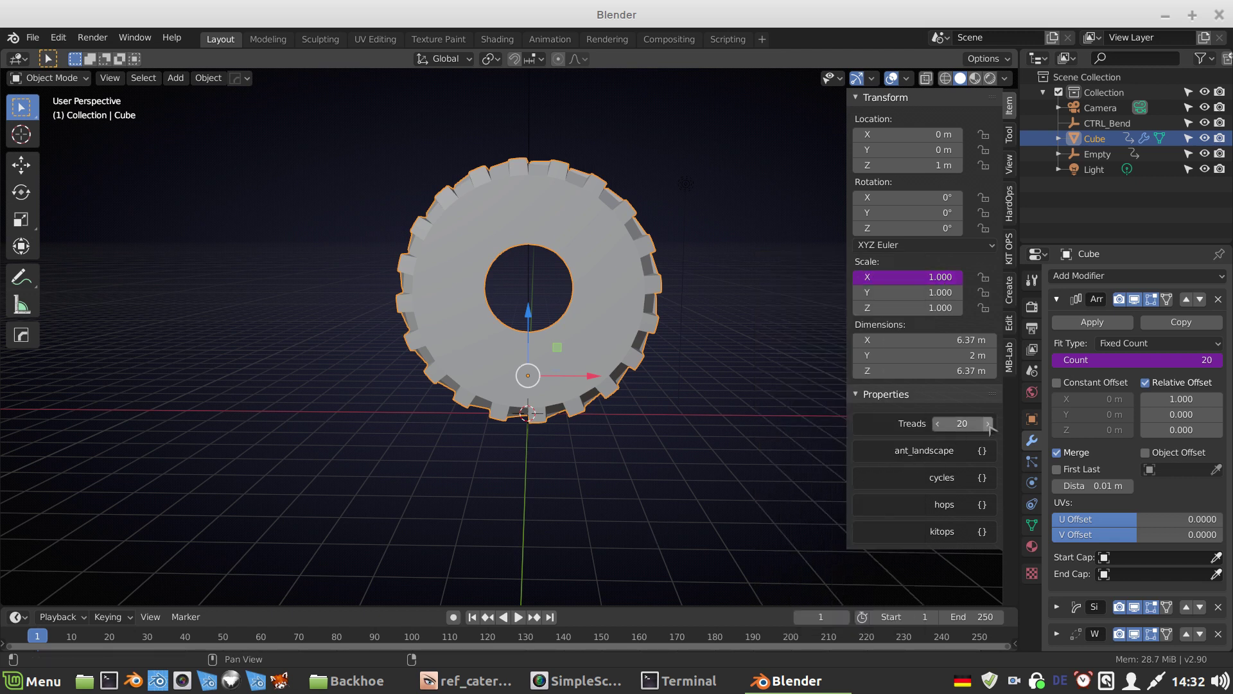
left_click(988, 423)
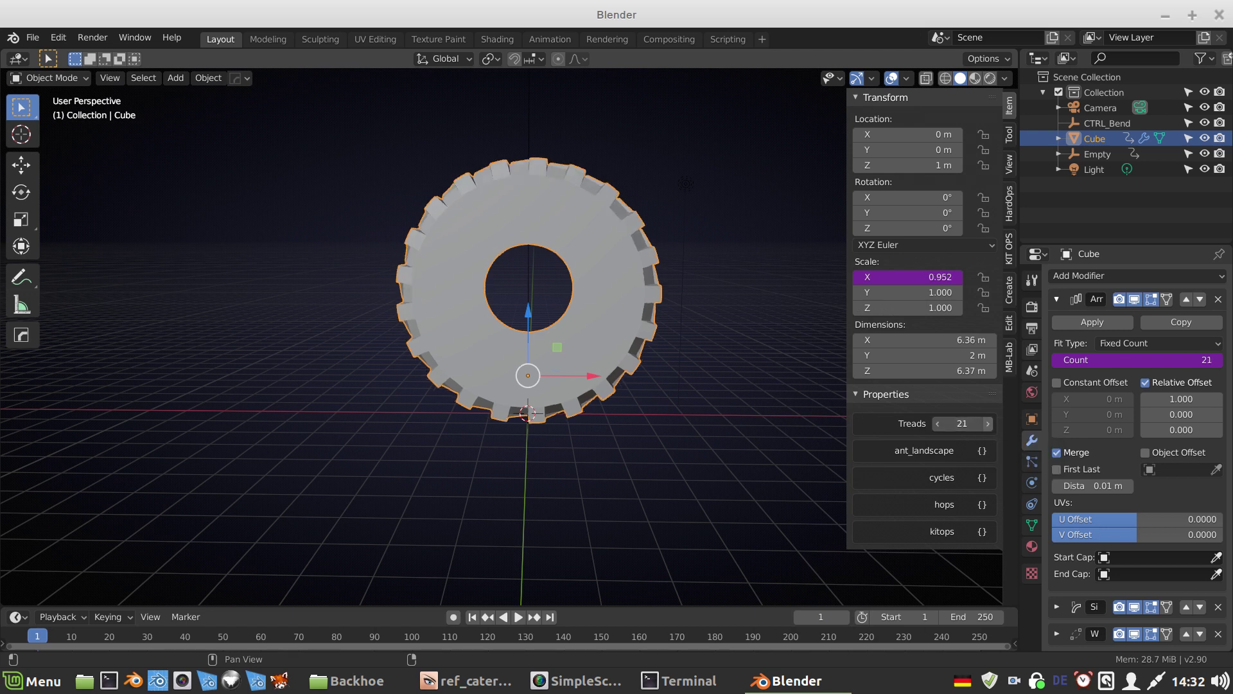
left_click(987, 423)
left_click(987, 424)
left_click(988, 423)
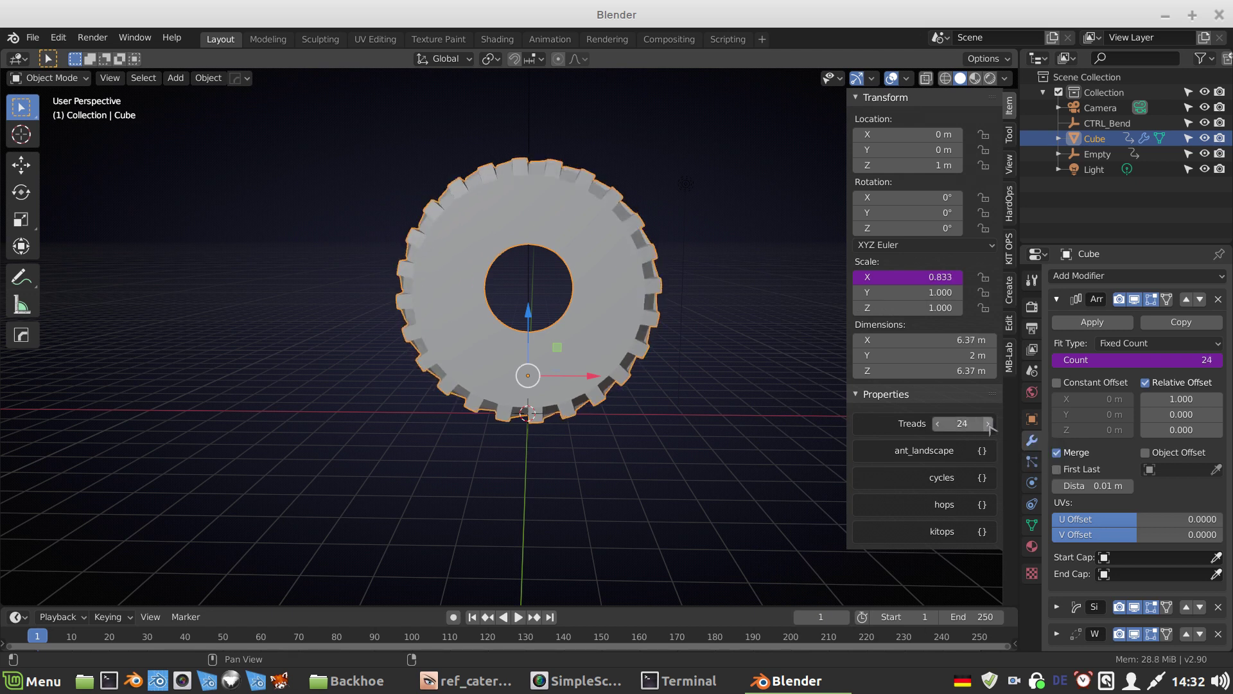
left_click(988, 423)
left_click(988, 423)
left_click(988, 423)
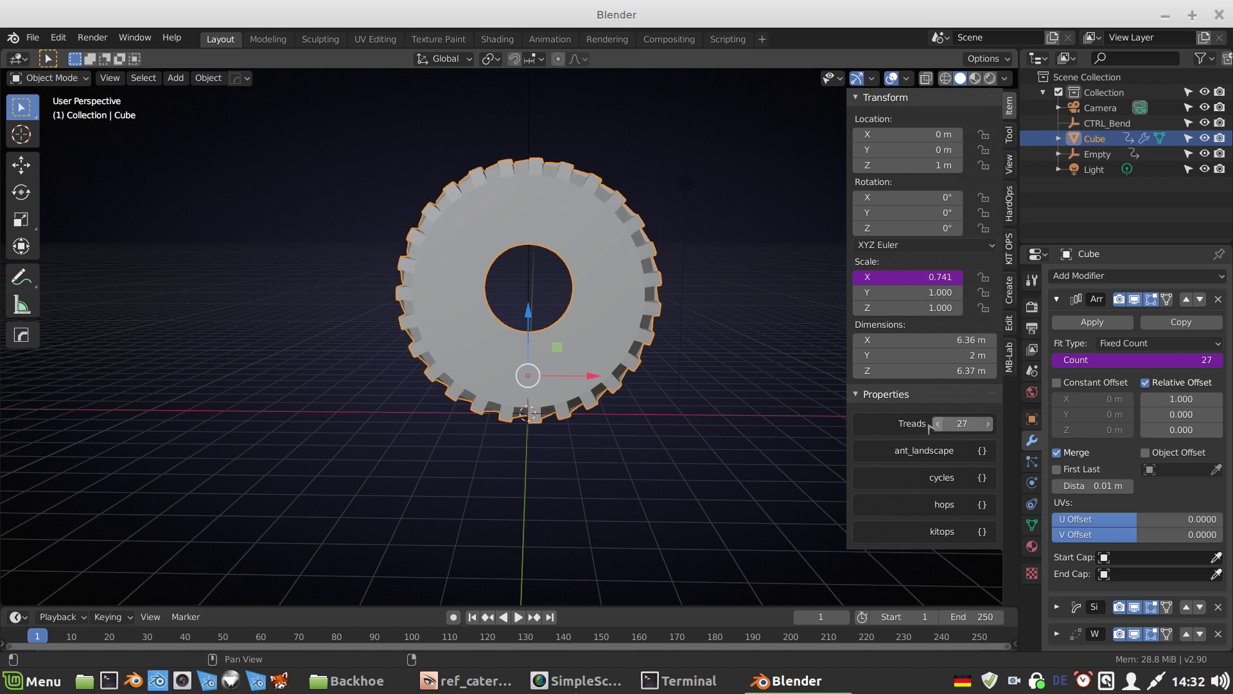
left_click(938, 424)
left_click(938, 424)
left_click(939, 424)
left_click(938, 424)
left_click(938, 424)
left_click(938, 424)
left_click(938, 424)
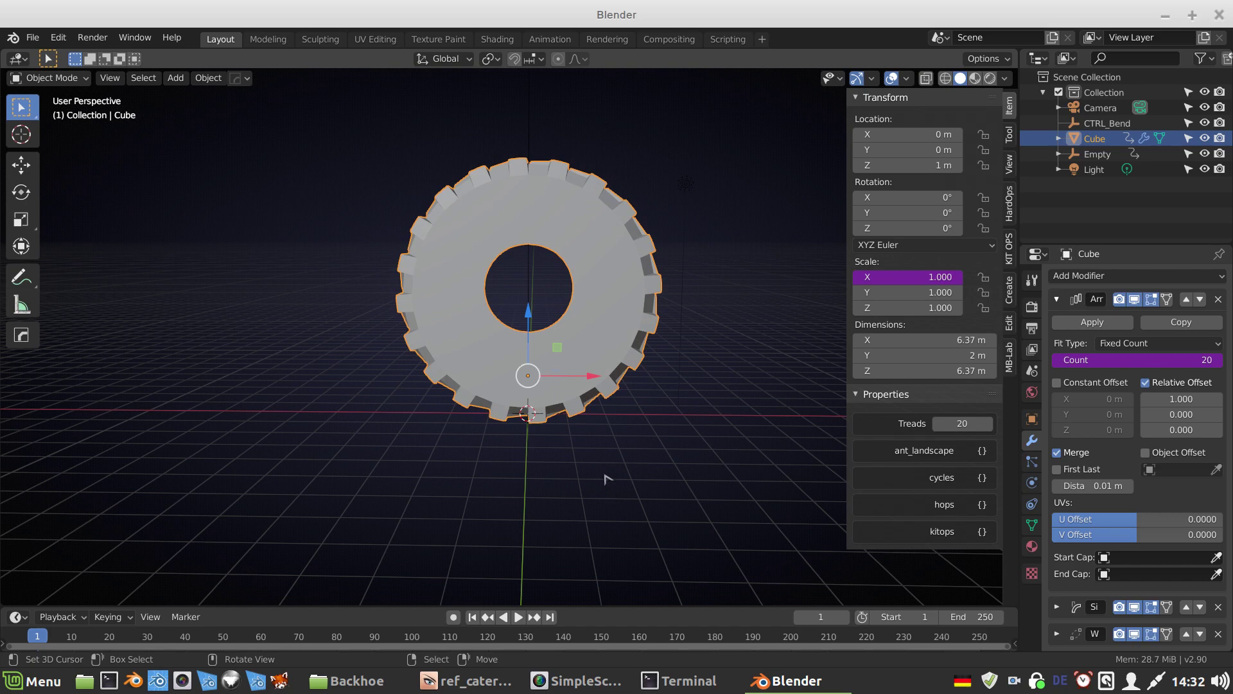
middle_click_drag(607, 474, 480, 369)
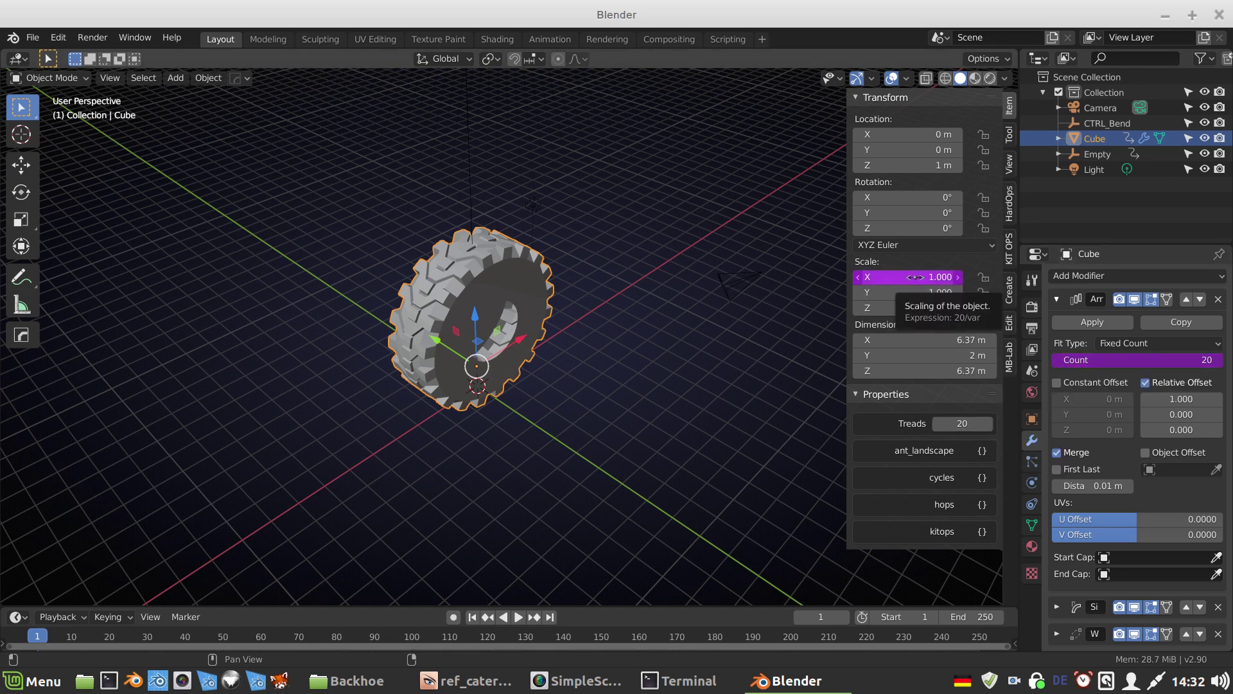
Step: Raise Treads from 20 to 32, checking the Empty's Z scale before and after
left_click(472, 164)
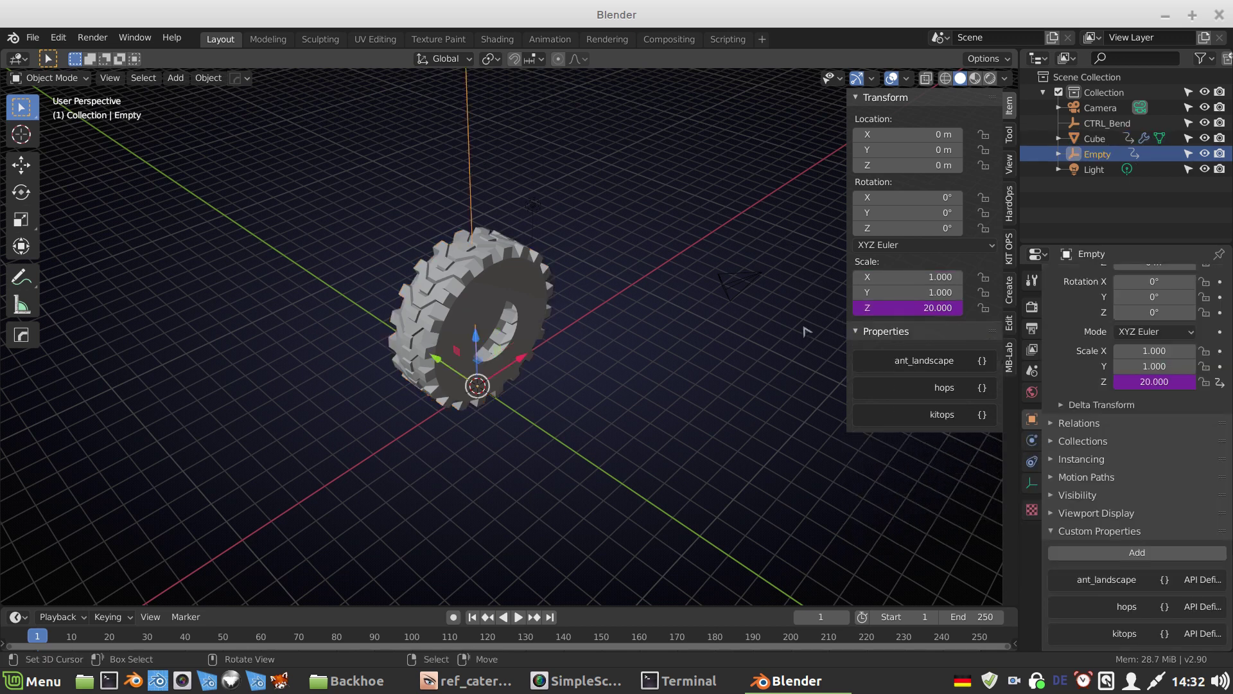
left_click(536, 295)
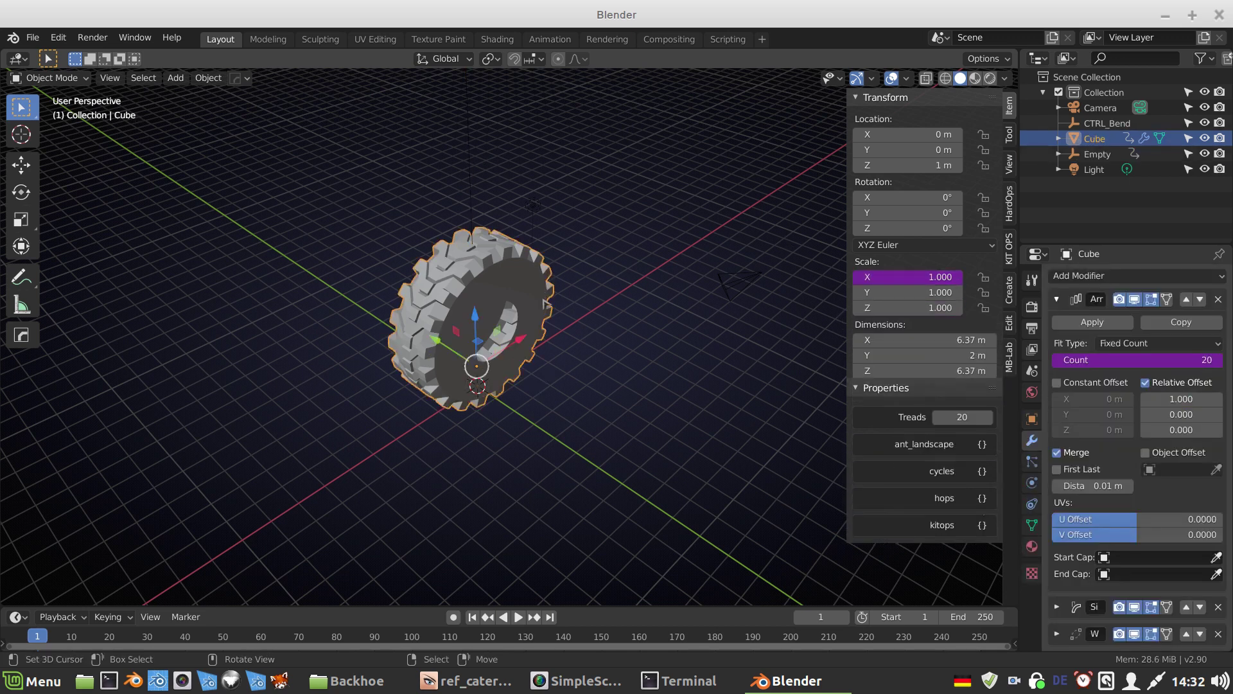
left_click_drag(963, 423, 983, 423)
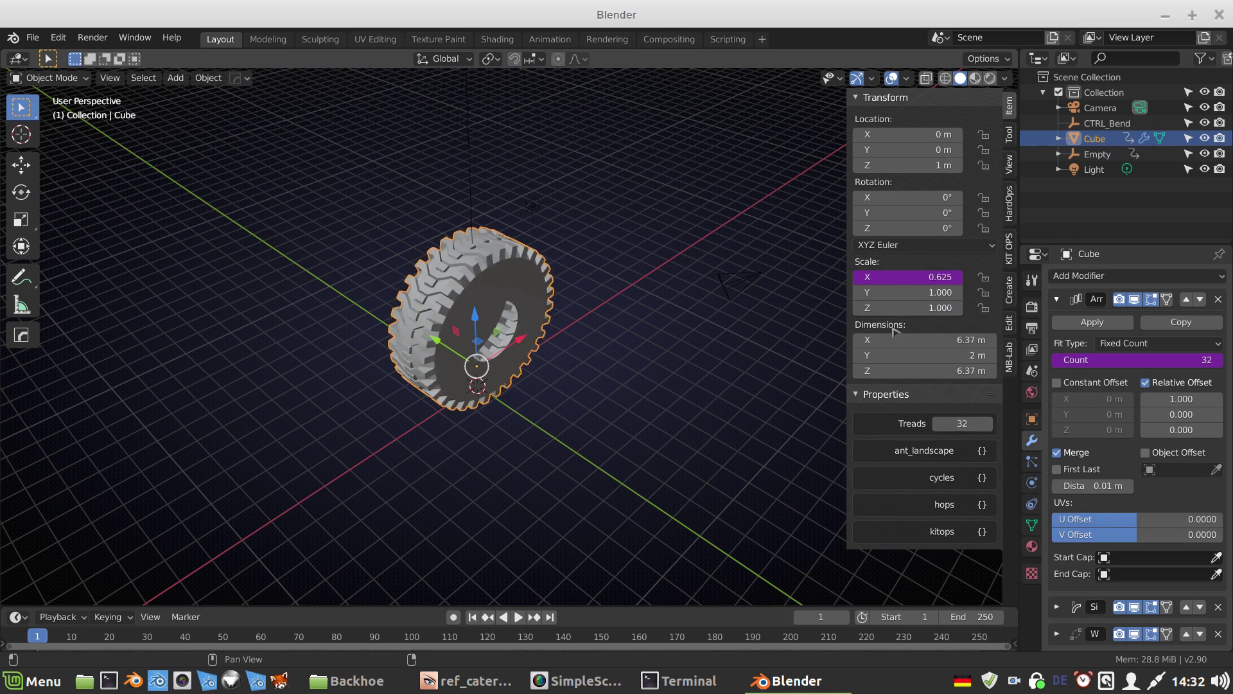
left_click(471, 208)
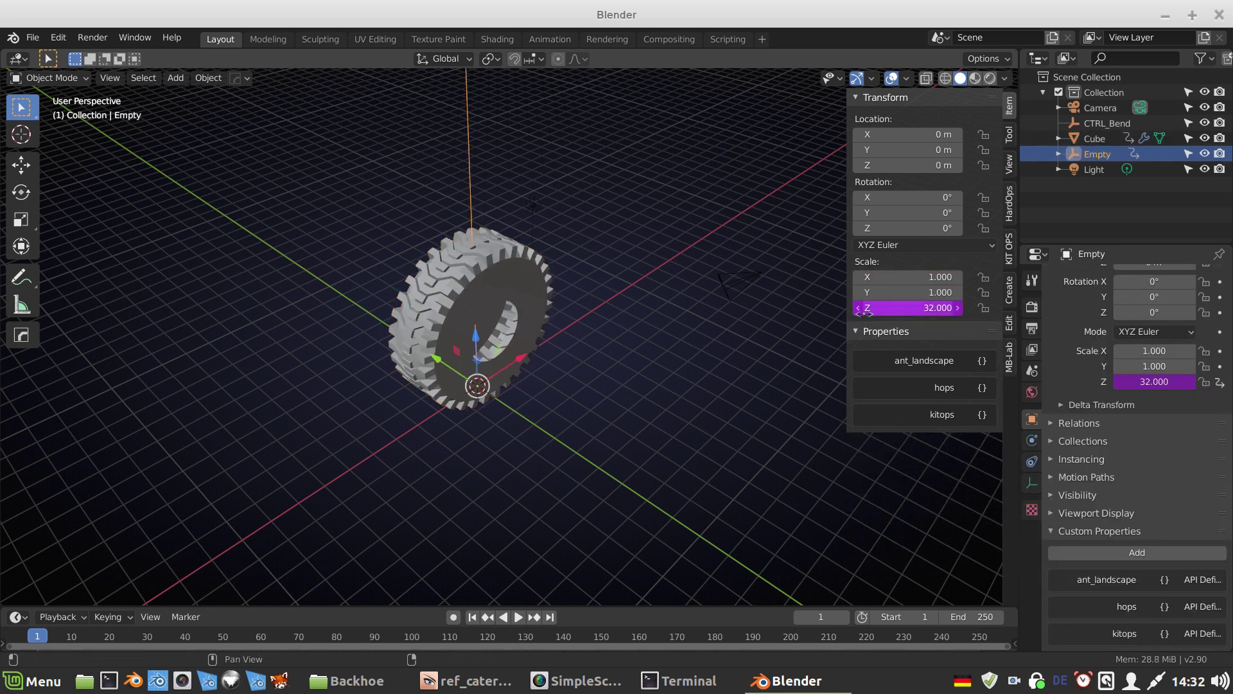
left_click(493, 278)
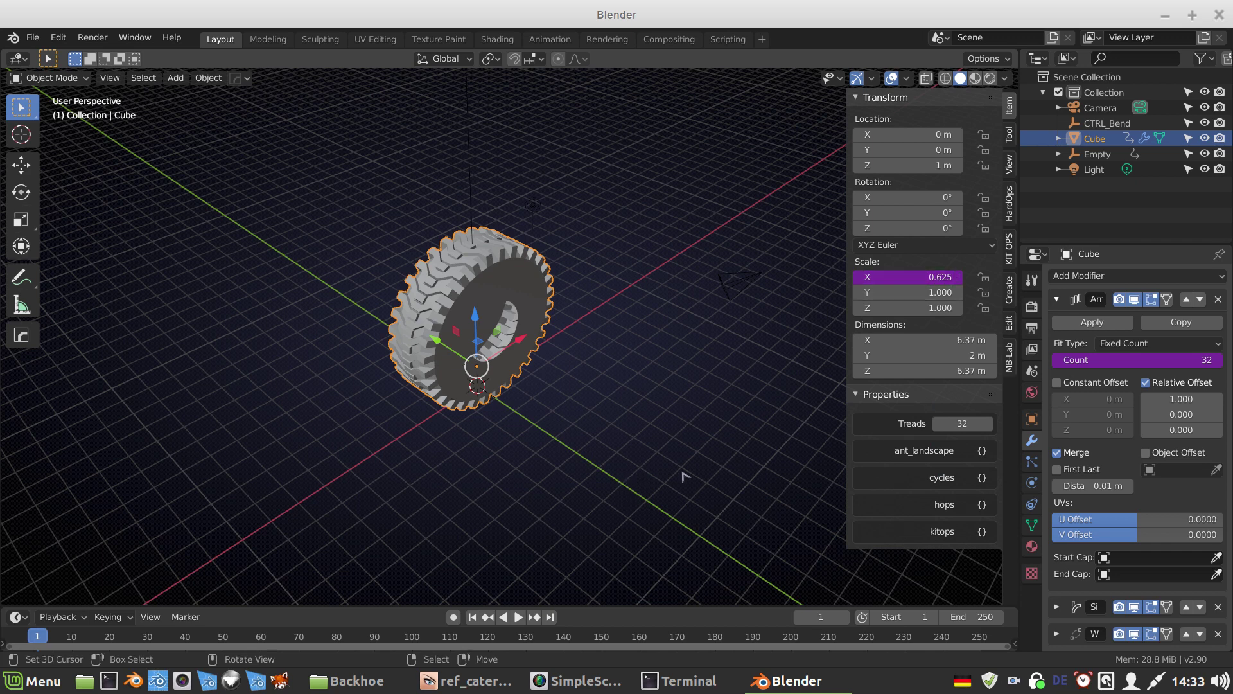
middle_click_drag(684, 476, 661, 452)
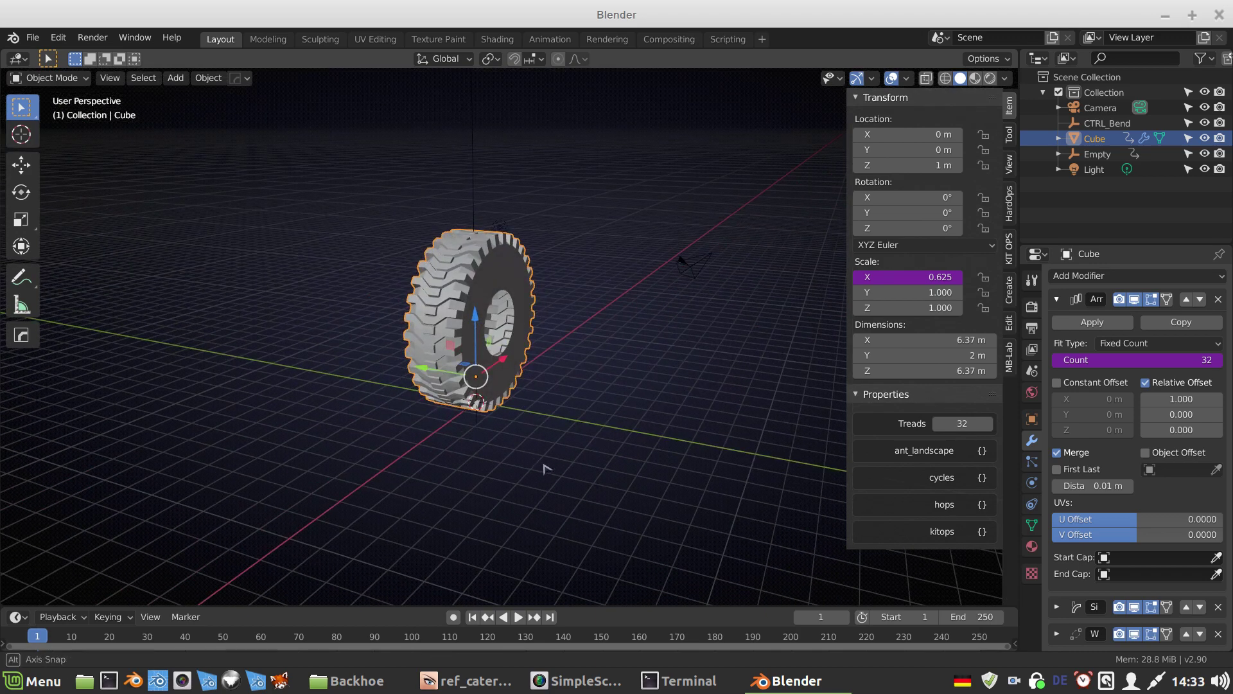
middle_click_drag(546, 470, 480, 472)
scroll(481, 472, "up", 1)
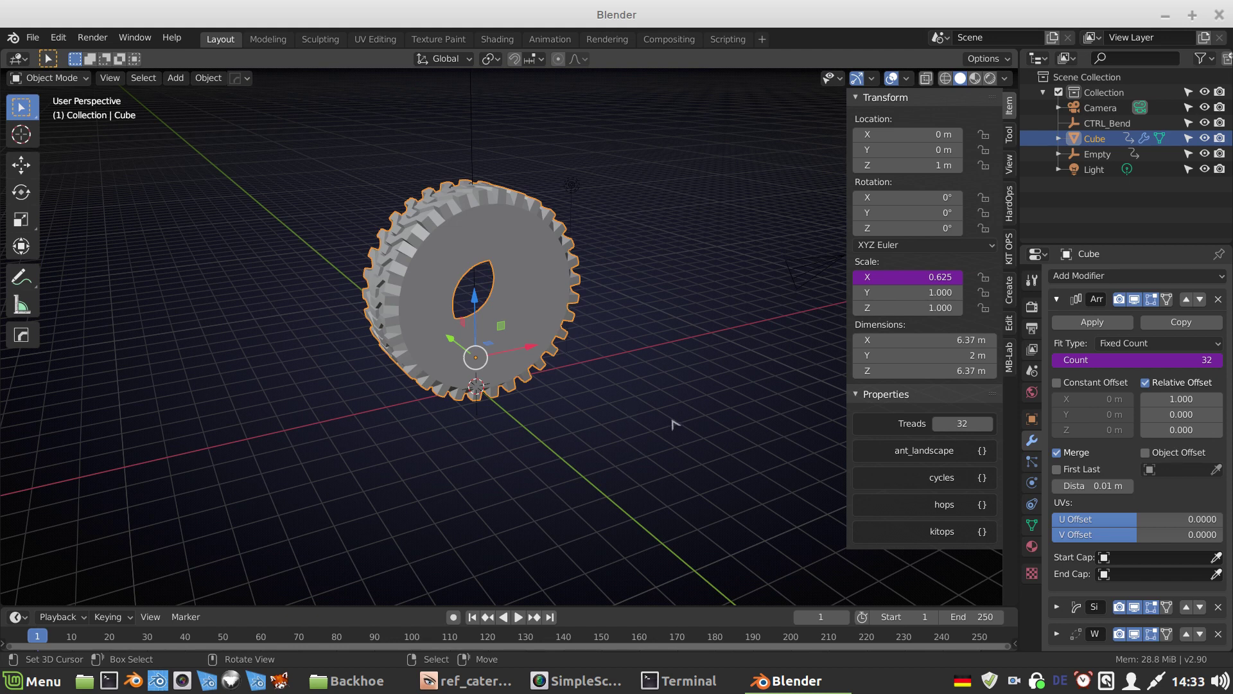
left_click(918, 278)
key("ctrl+a")
key("Escape")
right_click(917, 278)
left_click(840, 278)
middle_click_drag(498, 486, 477, 474)
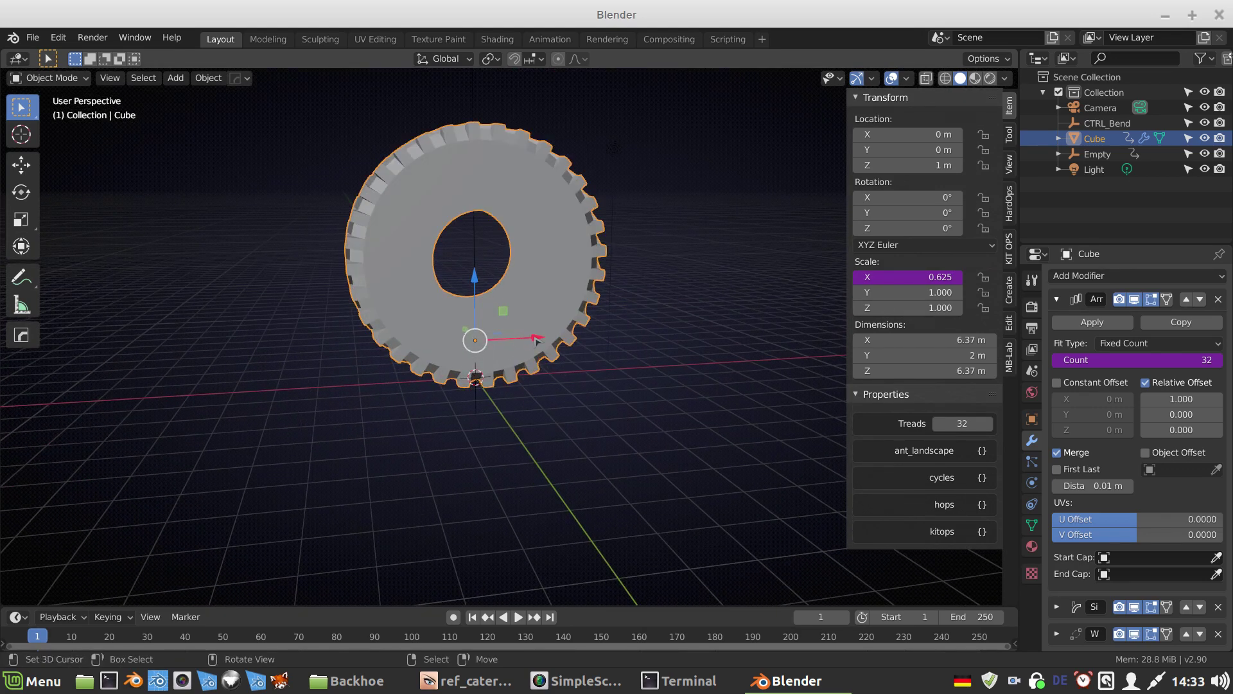
left_click_drag(533, 340, 526, 375)
Step: Parent CTRL_Bend to the Cube with Ctrl+P > Object
key("shift")
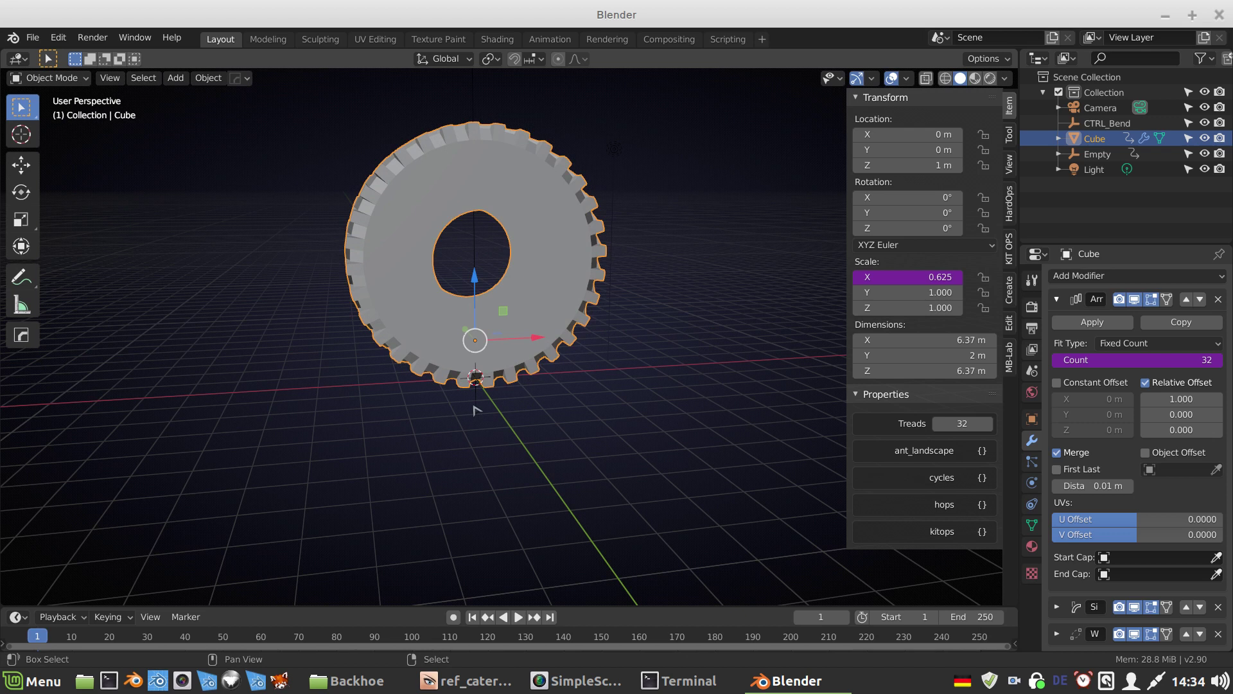
left_click(475, 409, "shift")
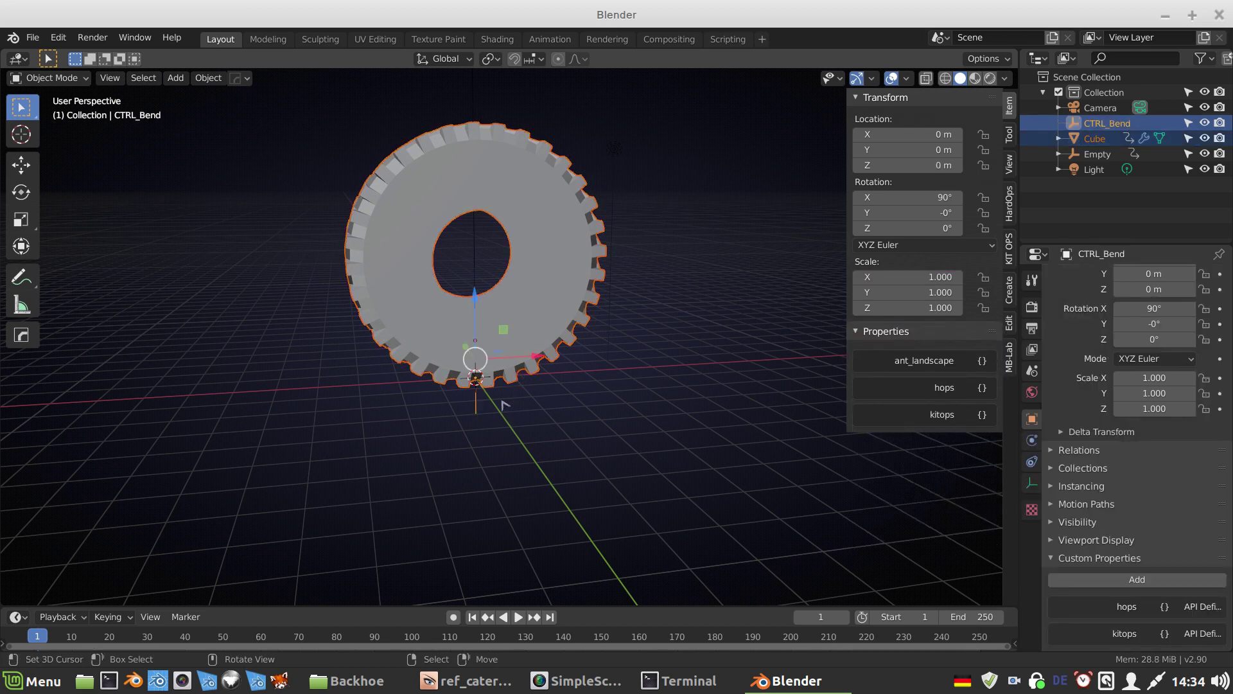
left_click(475, 382, "shift")
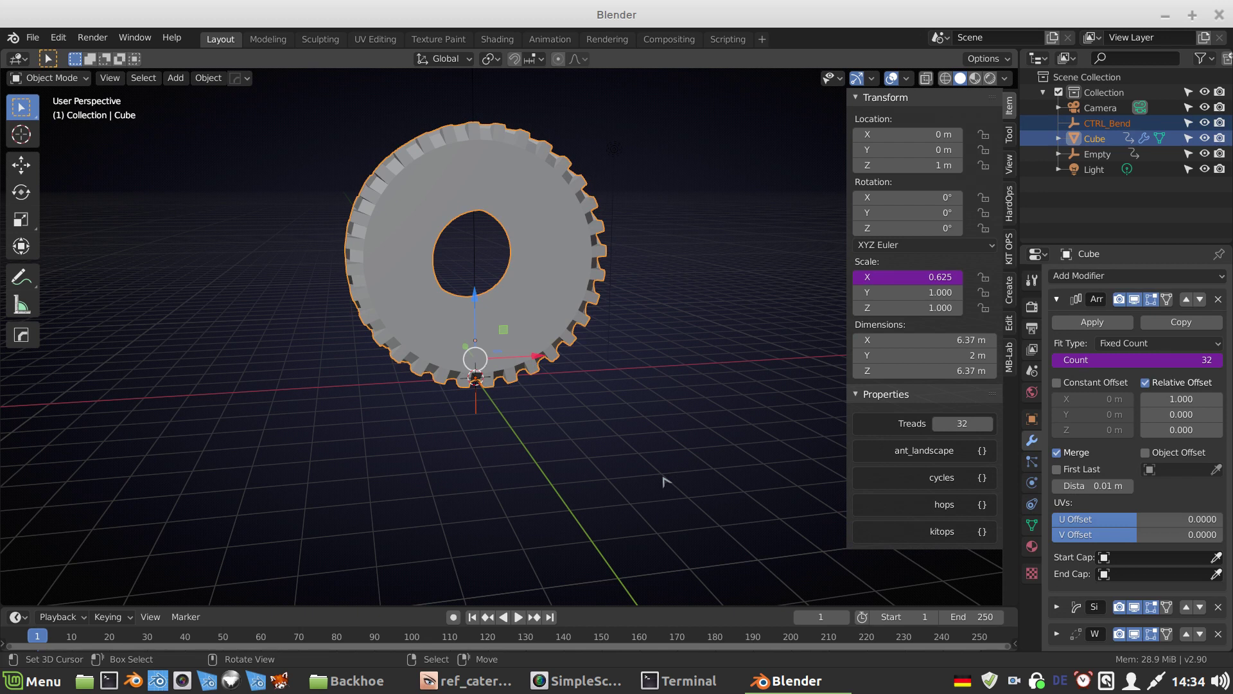
key("ctrl+p")
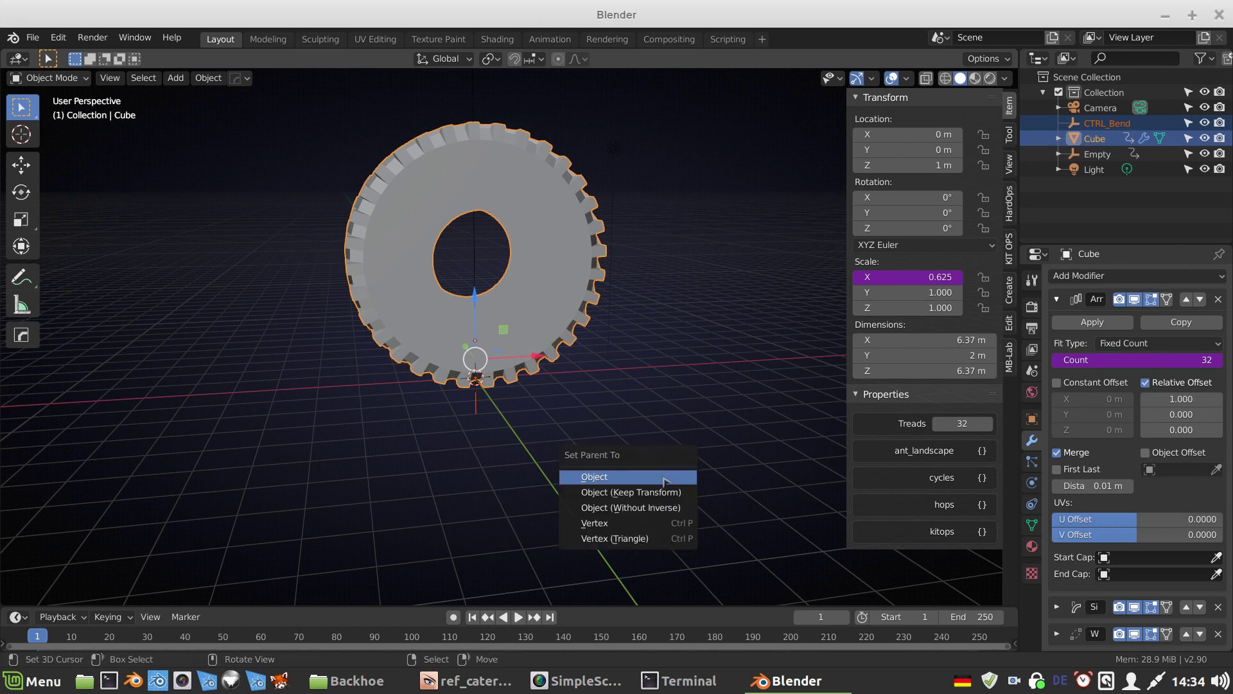
left_click(664, 480)
Step: Test moving the Cube with its child, then select CTRL_Bend for unparenting with Alt+P
left_click(526, 347)
mouse_move(538, 342)
left_mouse_down()
mouse_move(299, 338)
mouse_move(645, 332)
mouse_move(509, 336)
mouse_move(570, 335)
mouse_move(536, 335)
left_mouse_up()
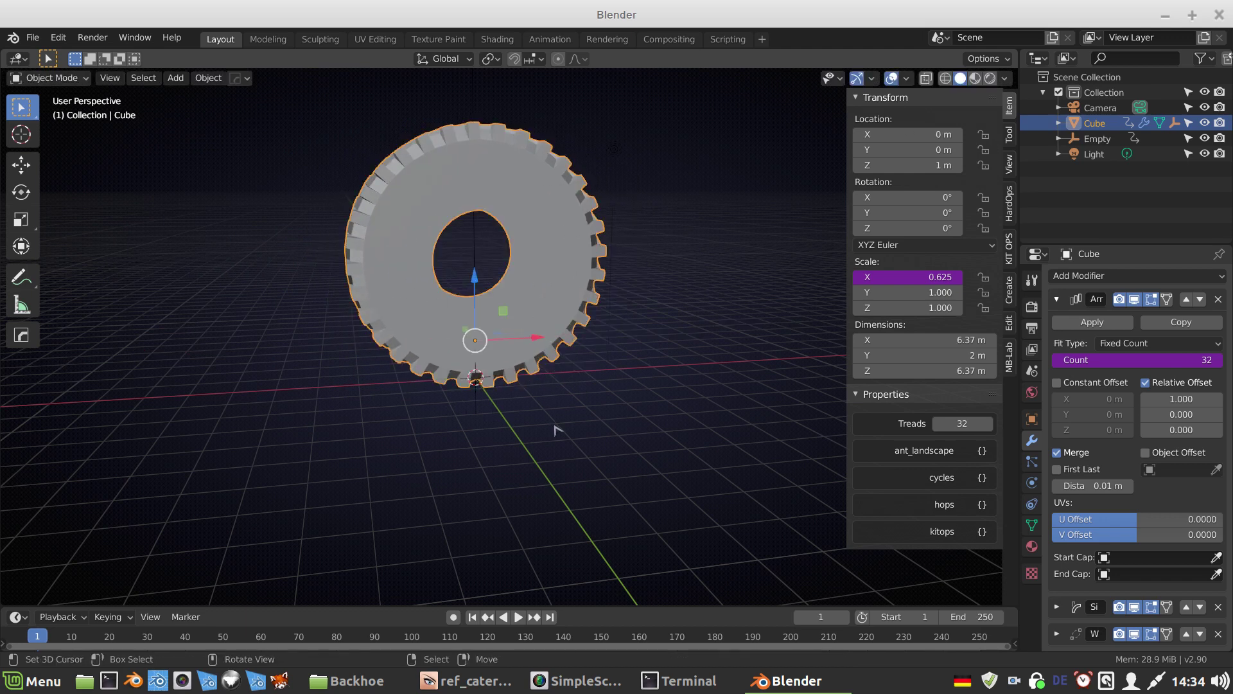
mouse_move(555, 430)
middle_mouse_down()
mouse_move(504, 405)
mouse_move(558, 415)
middle_mouse_up()
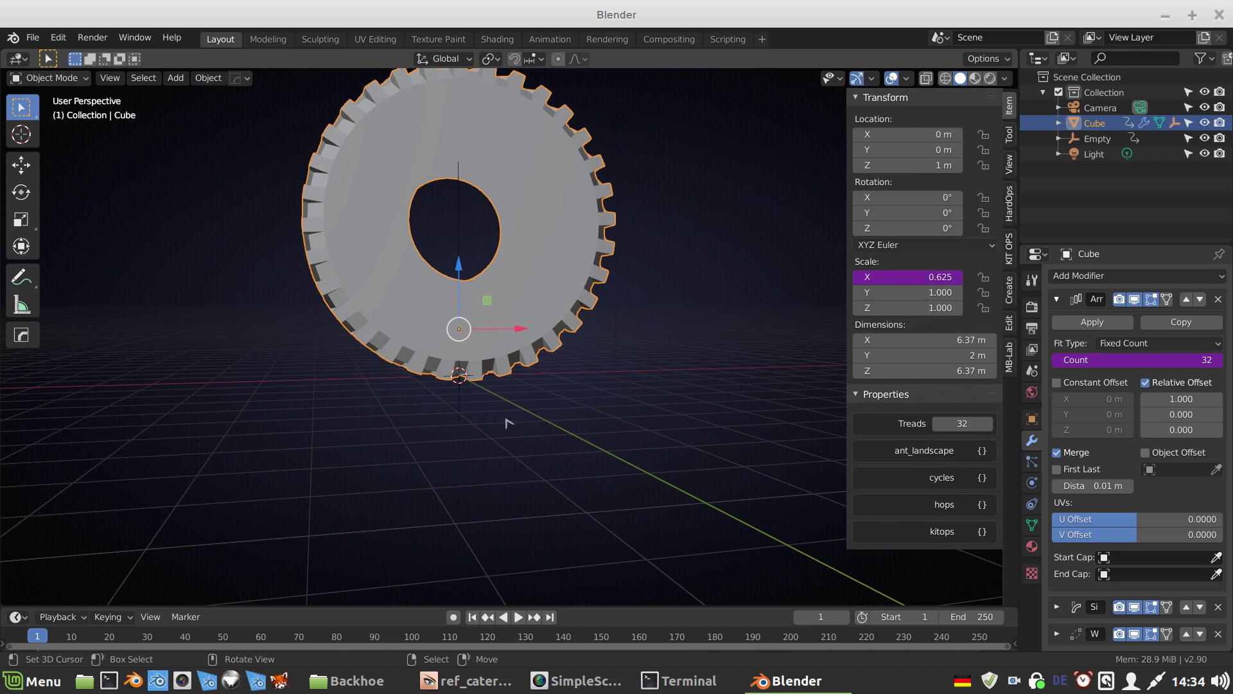
left_click(457, 400)
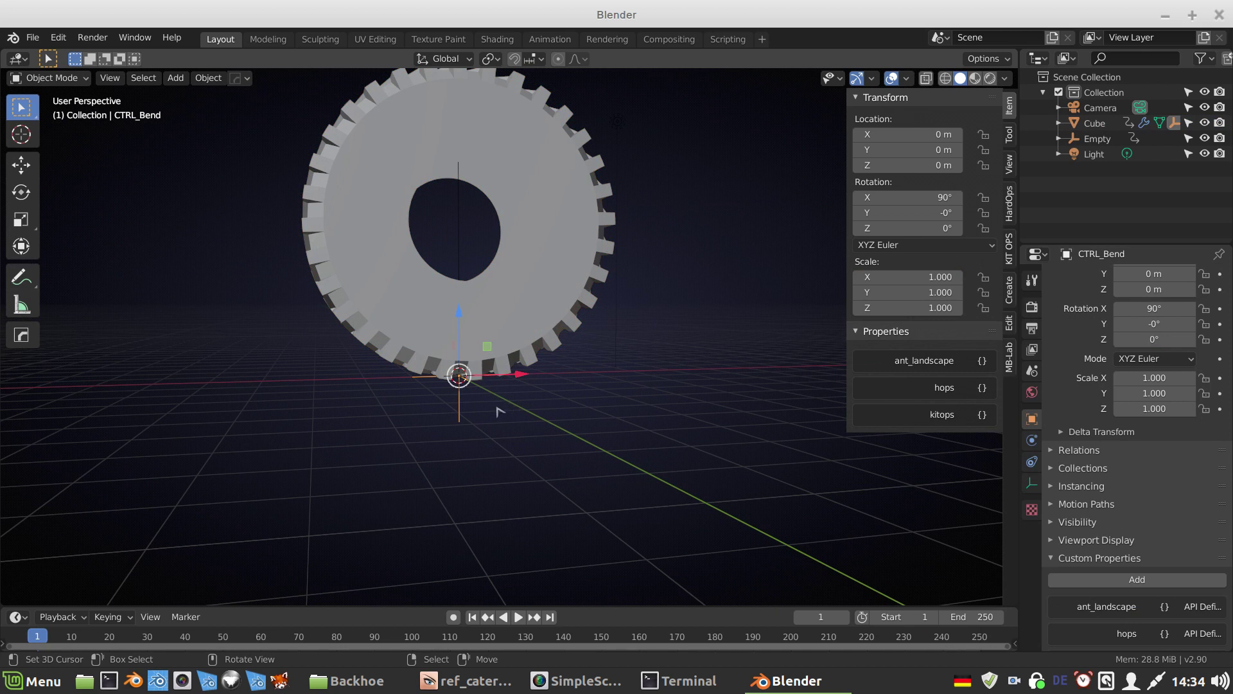
key("alt+p")
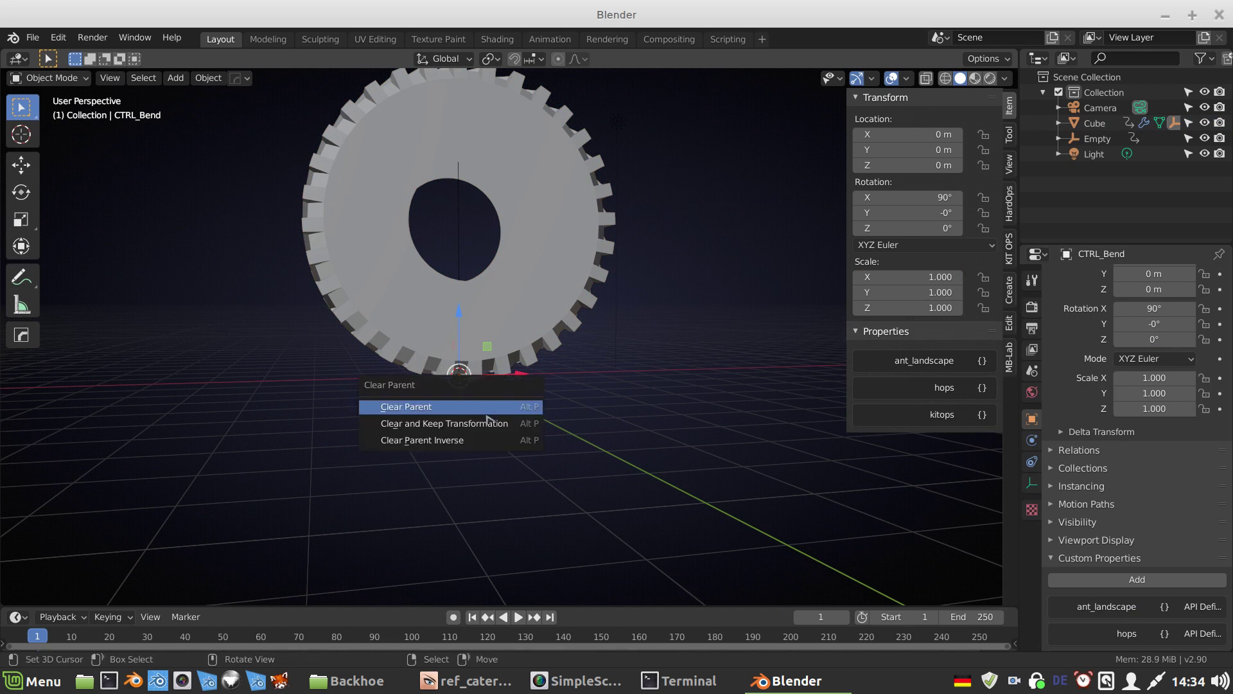
Step: Clear CTRL_Bend's parent, then test-move it and cancel so it stays at X 0
left_click(487, 418)
key("g")
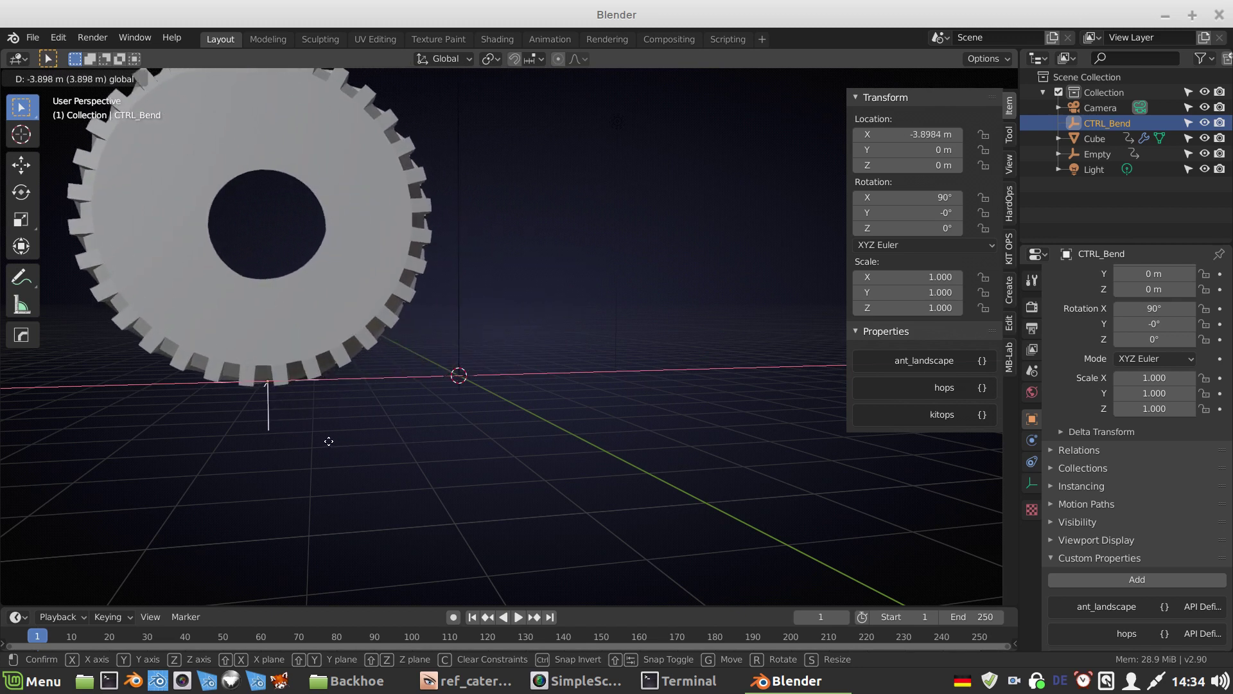
key("Escape")
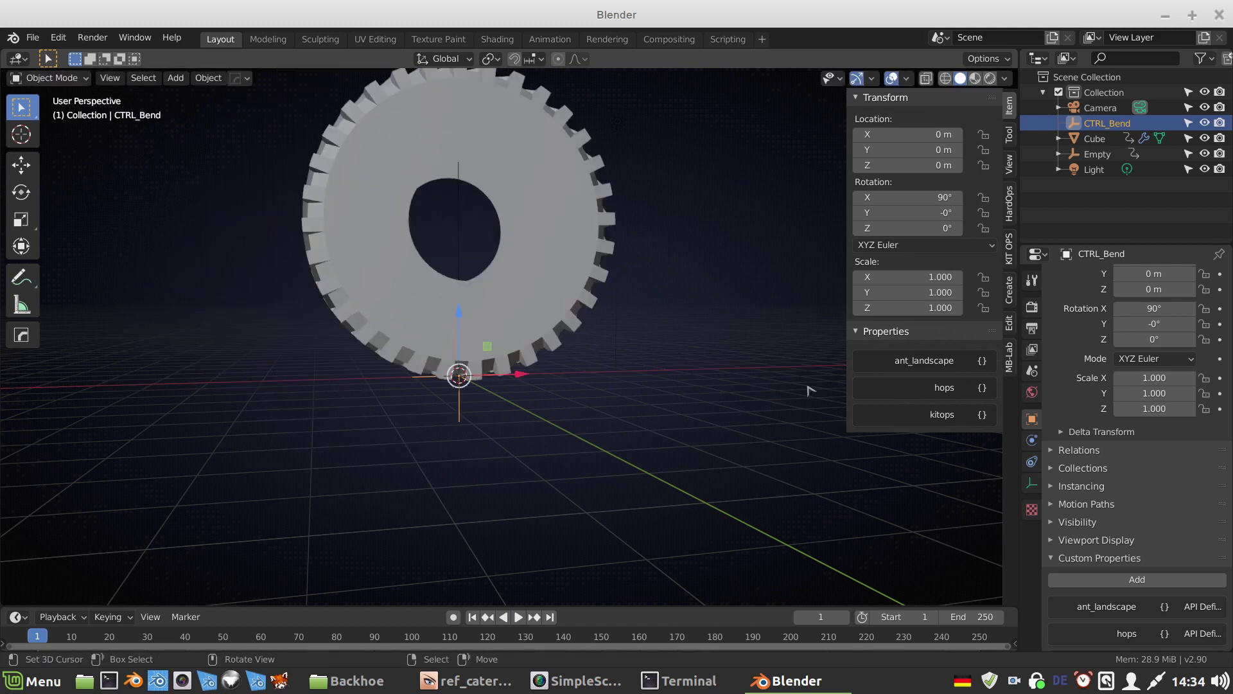
Step: Lower Treads from 32 to 16, then test the bend by moving CTRL_Bend along X and cancelling
left_click(568, 314)
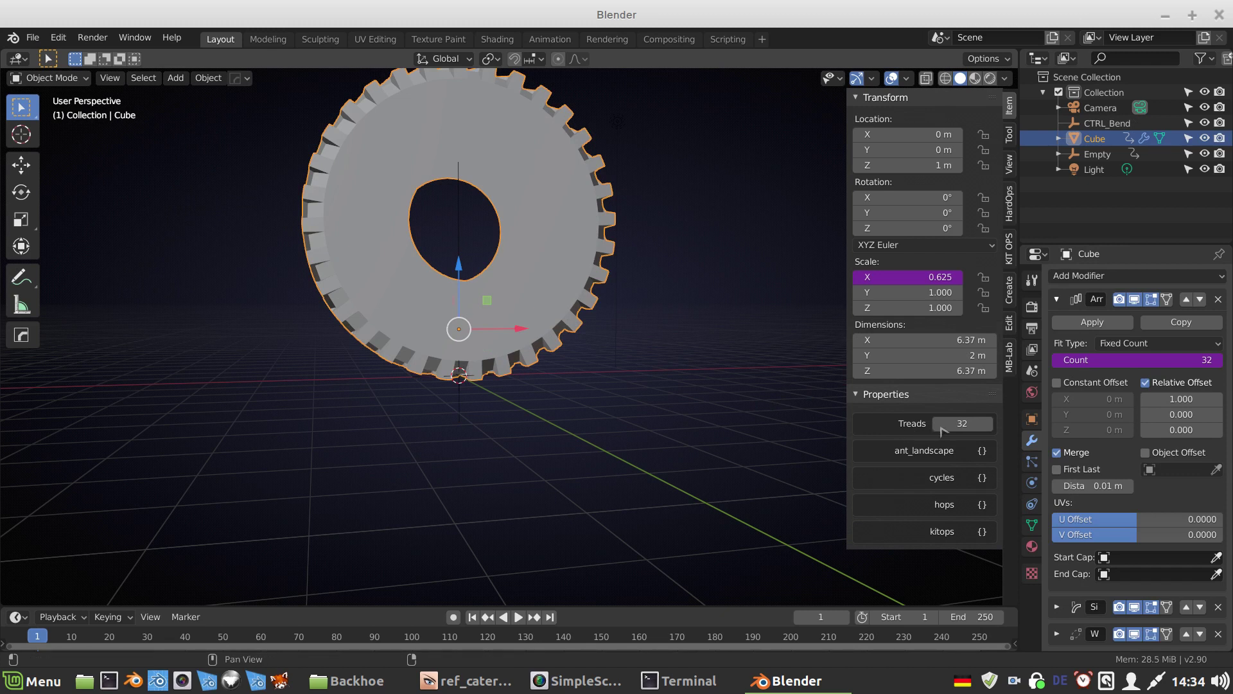
left_click_drag(962, 423, 931, 423)
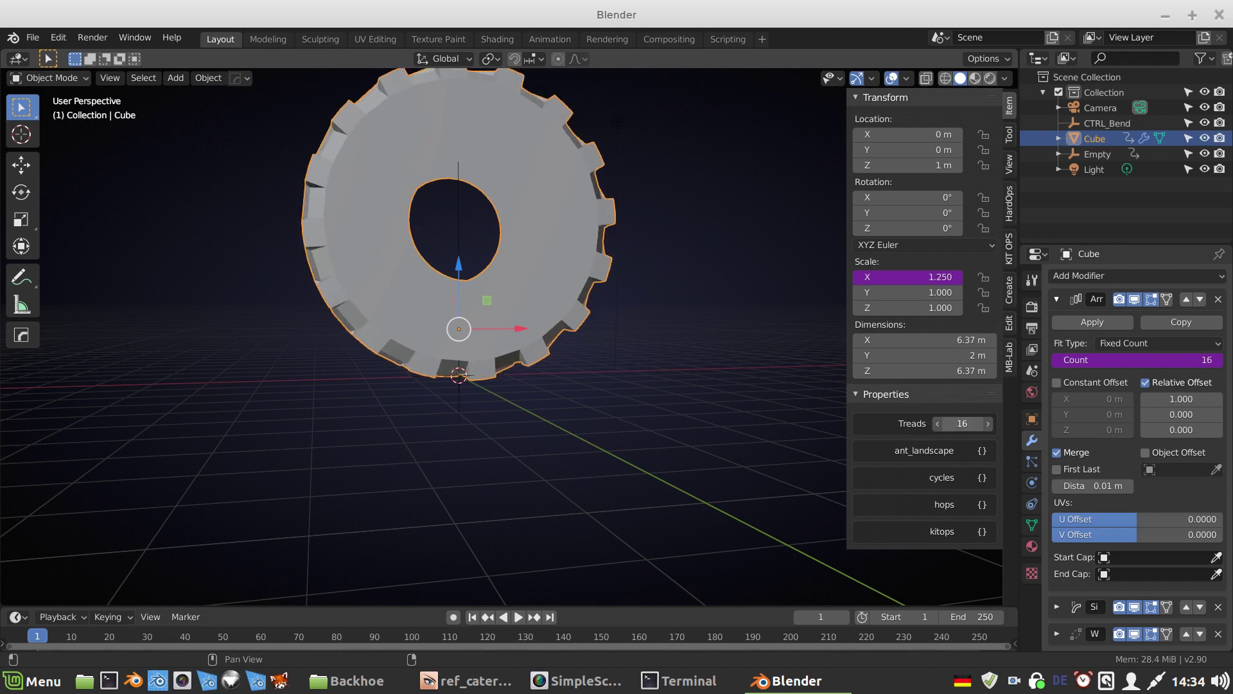
left_click(460, 397)
key("g")
key("x")
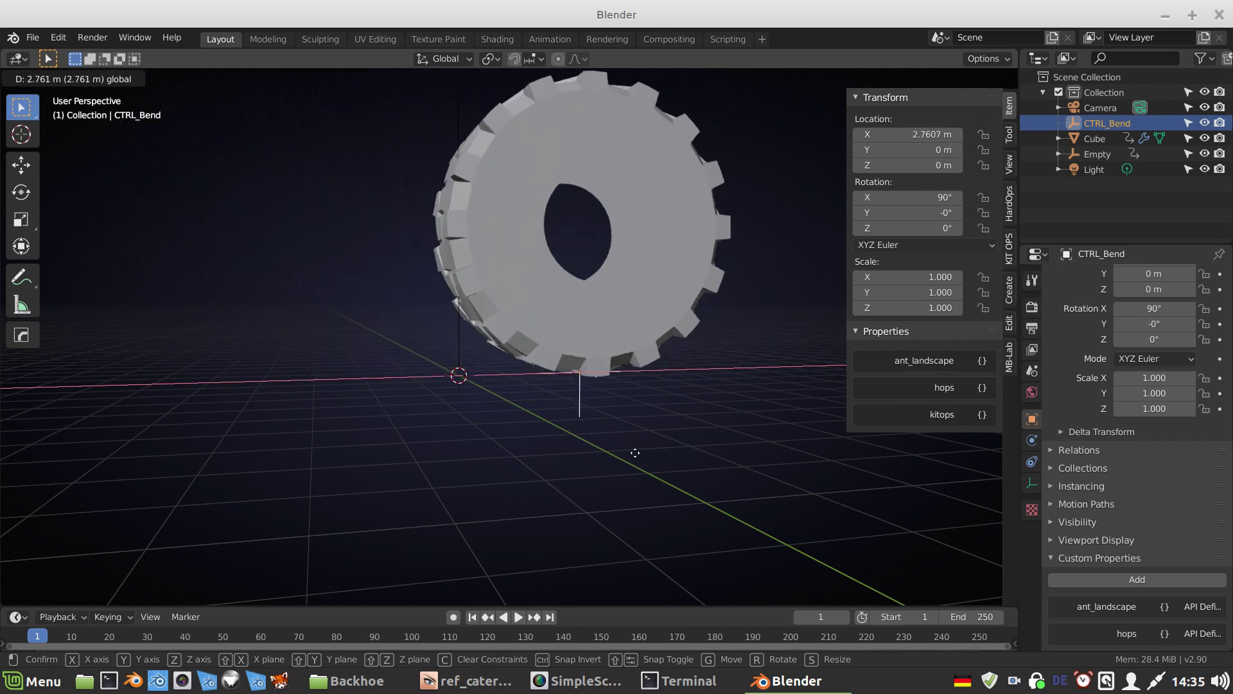
key("Escape")
middle_click_drag(693, 436, 683, 417)
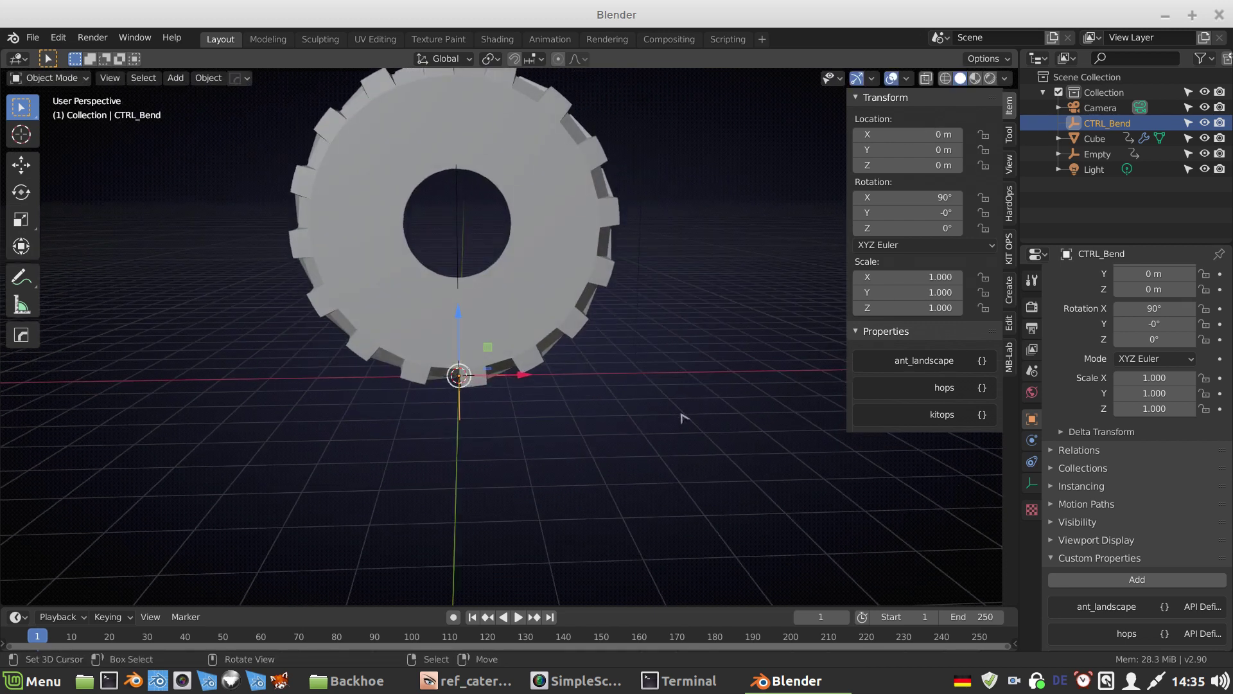